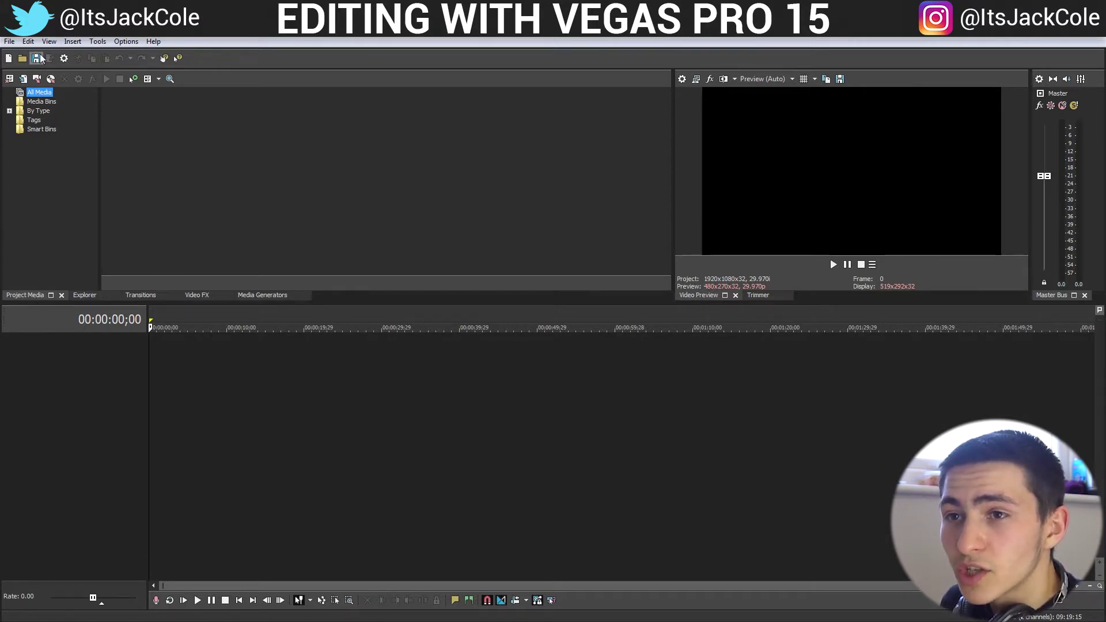
# Step: Import the six clips MAH02013 to MAH02018 from the EXAMPLE folder in TQ9 on RECORD DRIVE (F:) into the project media
pyautogui.click(11, 45)
pyautogui.click(361, 219)
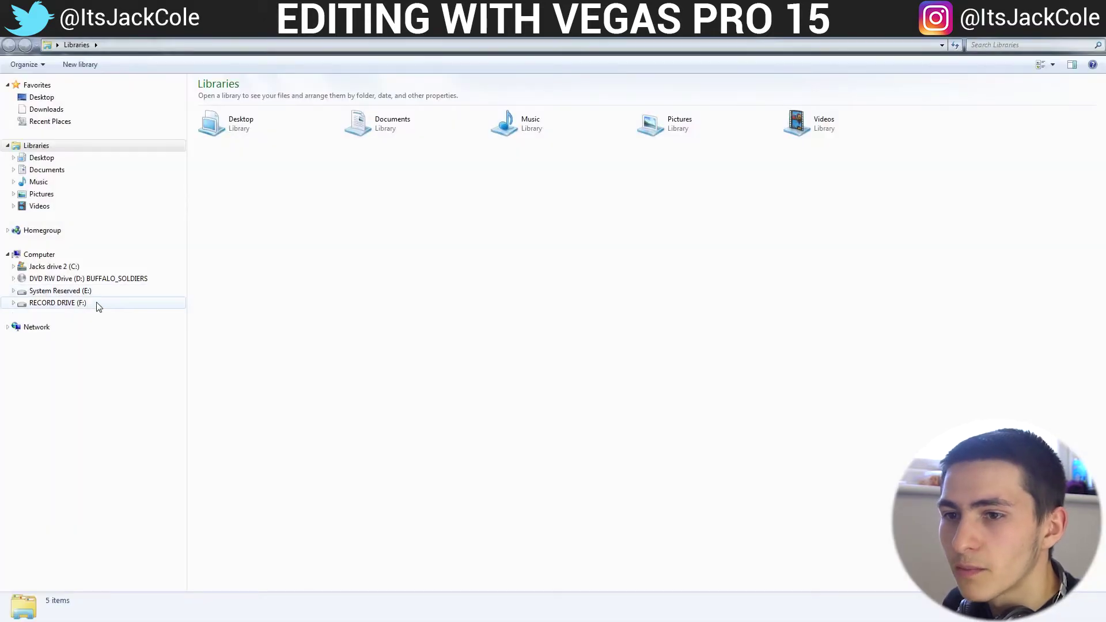
pyautogui.click(98, 305)
pyautogui.doubleClick(219, 289)
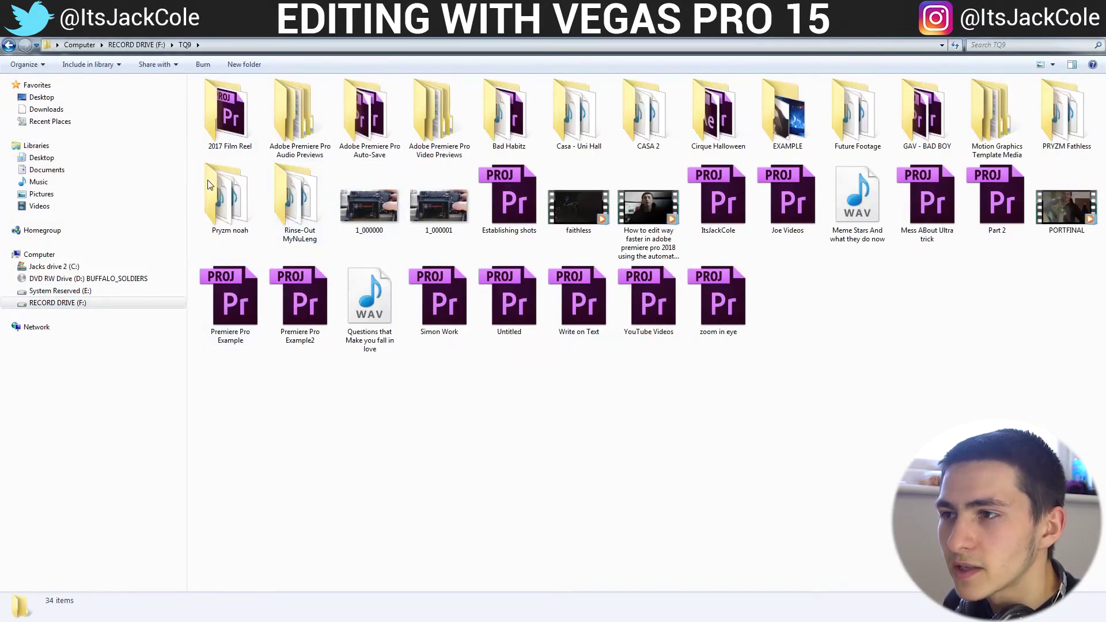
pyautogui.doubleClick(787, 112)
pyautogui.doubleClick(238, 121)
pyautogui.moveTo(224, 182); pyautogui.dragTo(842, 100)
pyautogui.moveTo(251, 85); pyautogui.dragTo(381, 586)
# Step: Place all six imported clips at the timeline start and match the project video settings to the media
pyautogui.moveTo(218, 376); pyautogui.dragTo(161, 389)
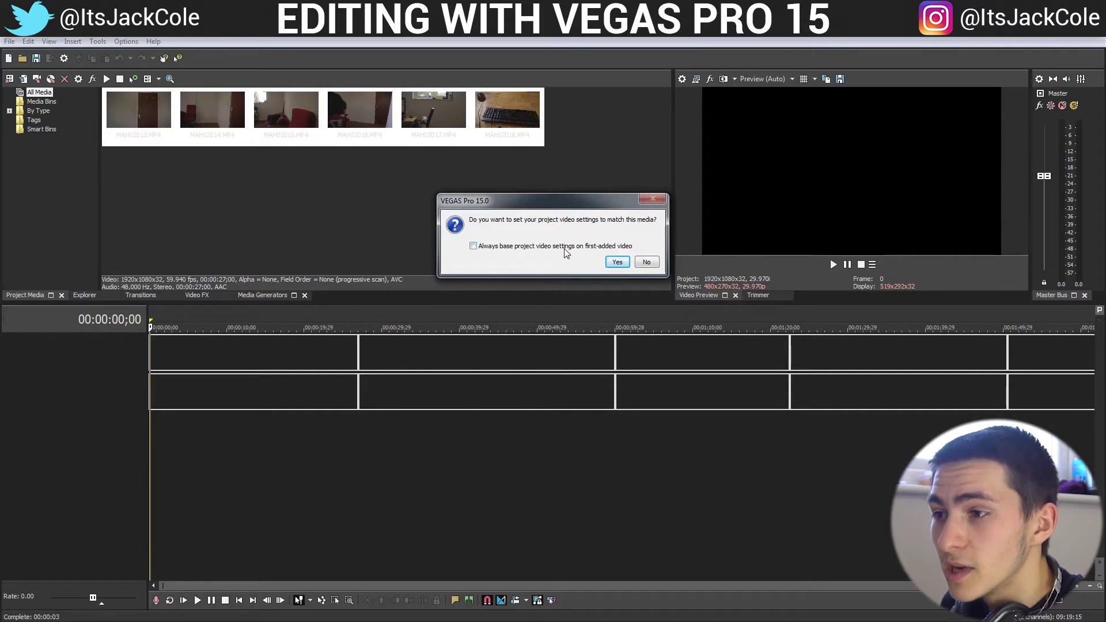
pyautogui.click(615, 262)
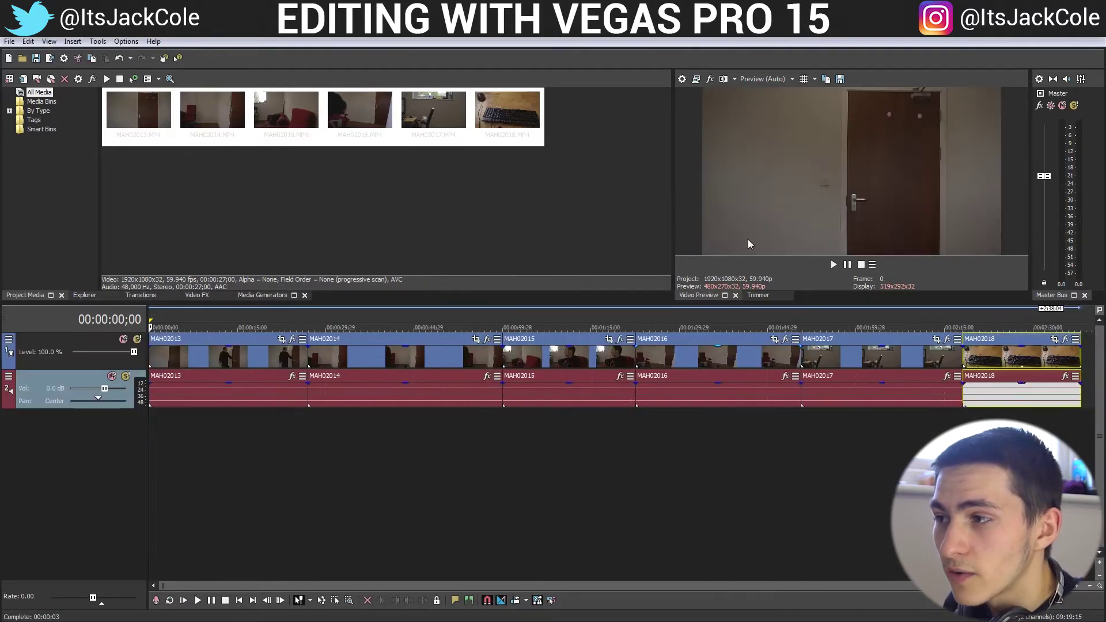
# Step: Play the beginning of MAH02013 and scrub through the clips on the timeline to review the footage
pyautogui.click(161, 437)
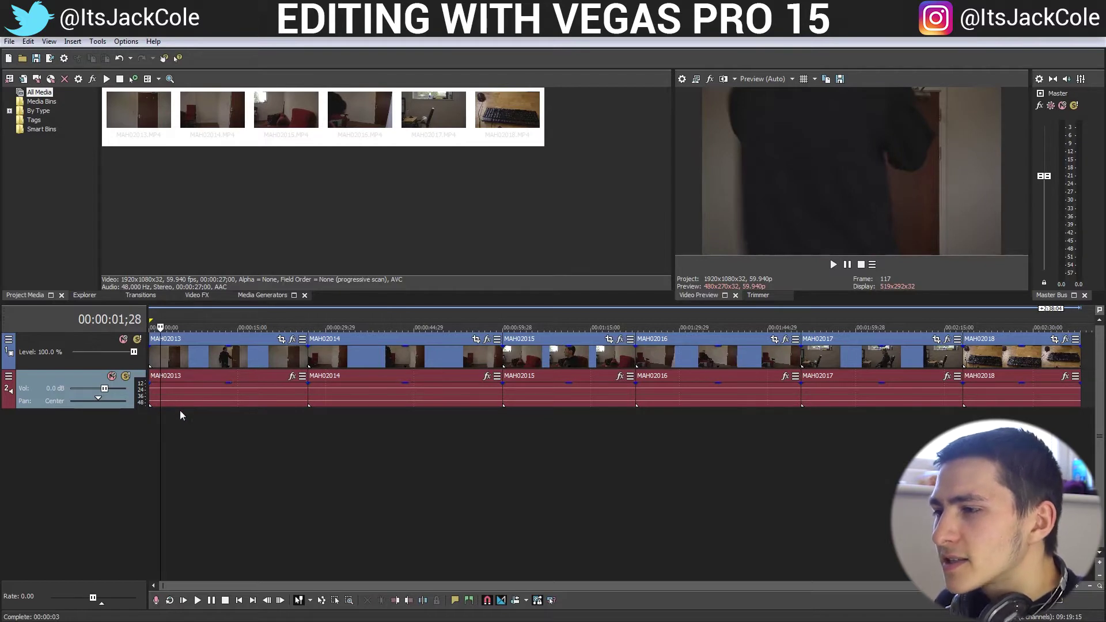
pyautogui.press('space')
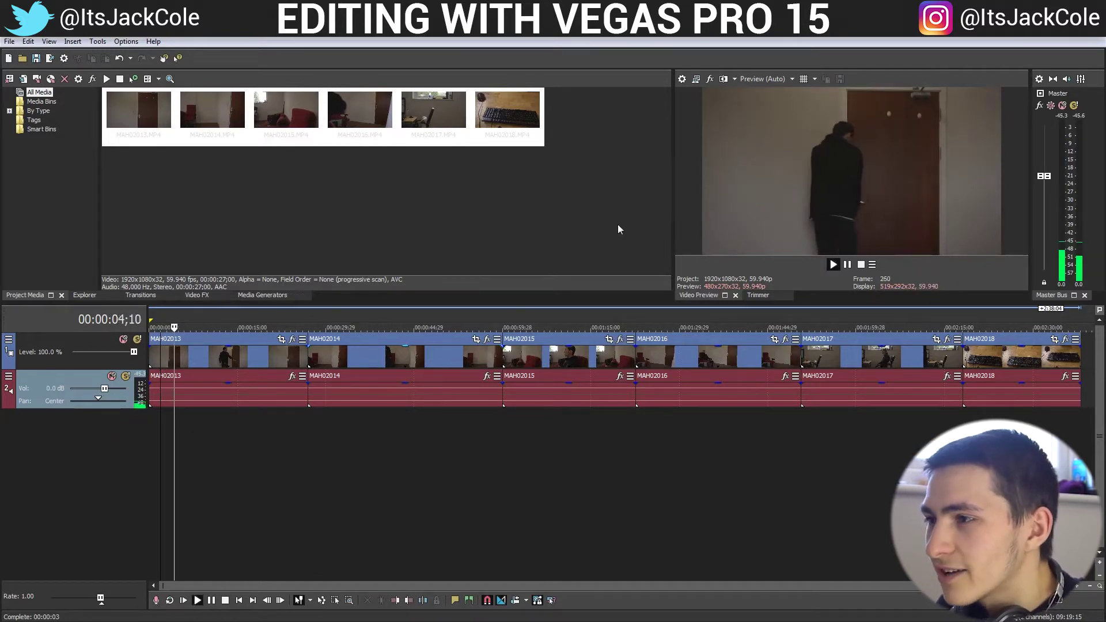
pyautogui.click(201, 373)
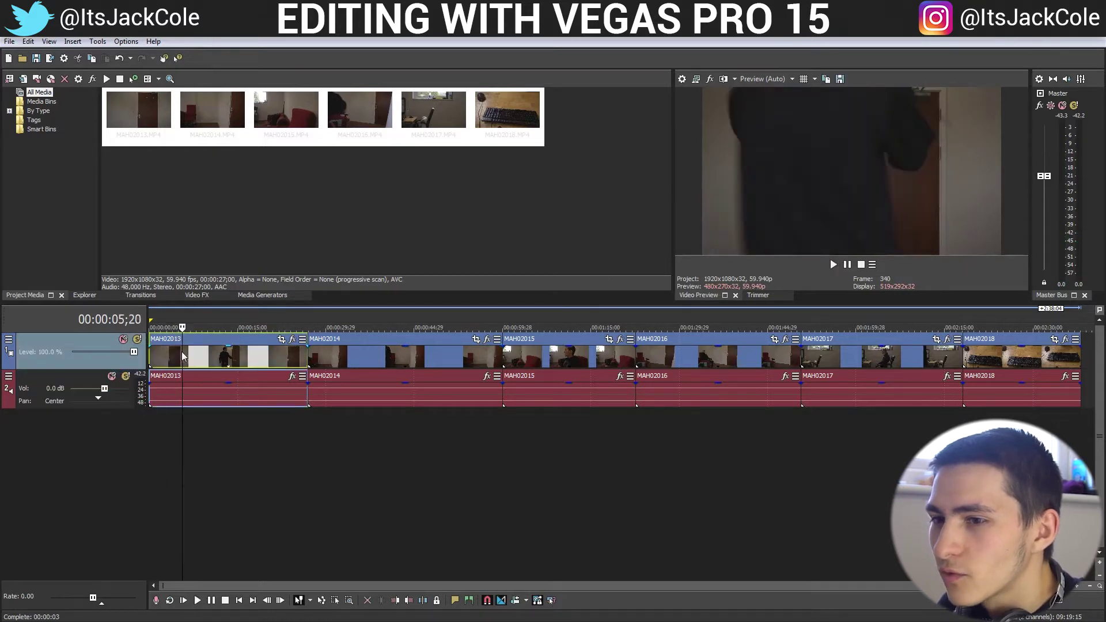
pyautogui.press('Return')
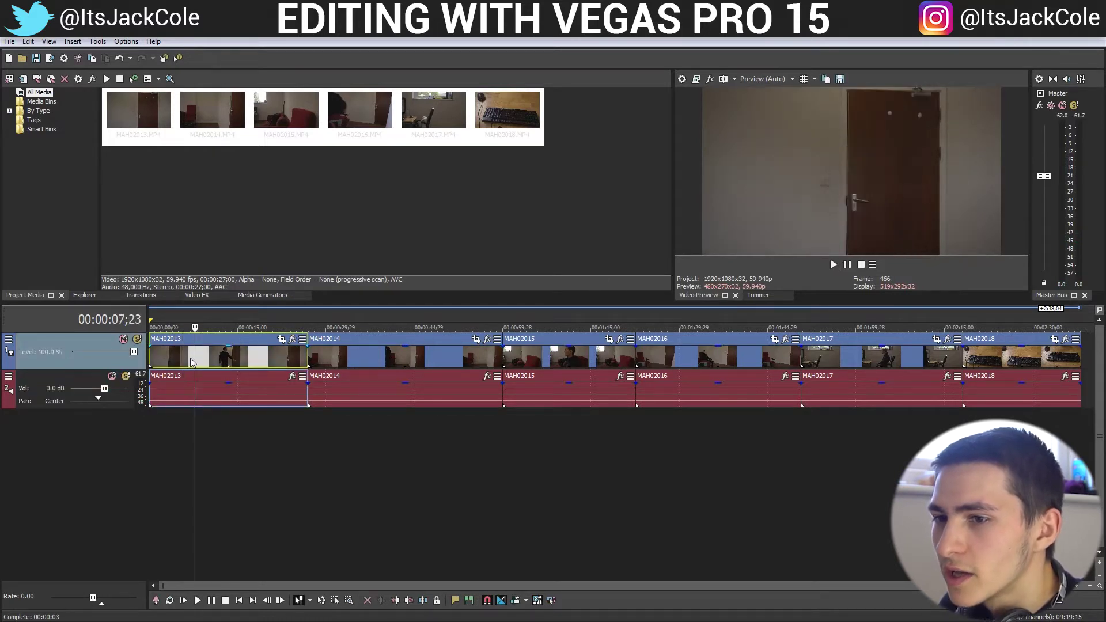
pyautogui.moveTo(196, 354); pyautogui.dragTo(715, 390)
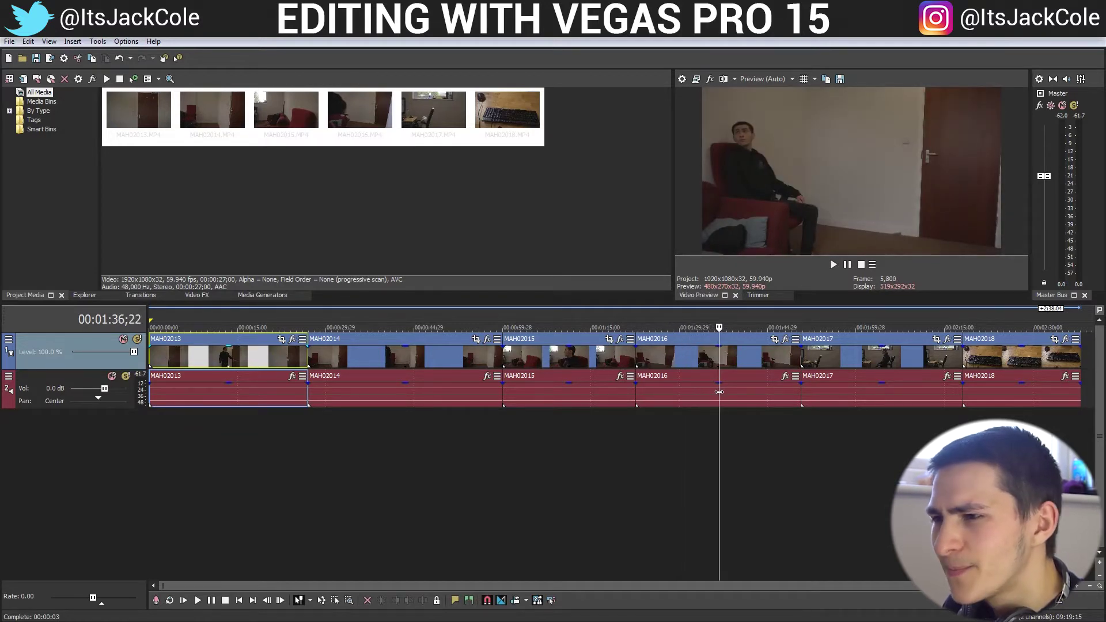
pyautogui.moveTo(728, 392); pyautogui.dragTo(831, 400)
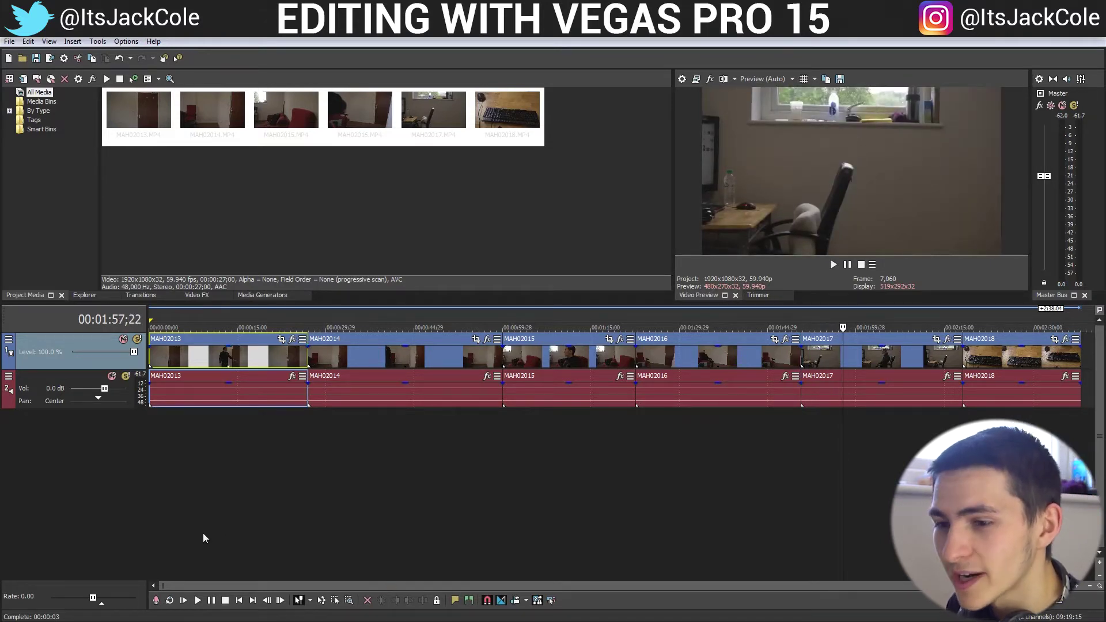
pyautogui.click(308, 445)
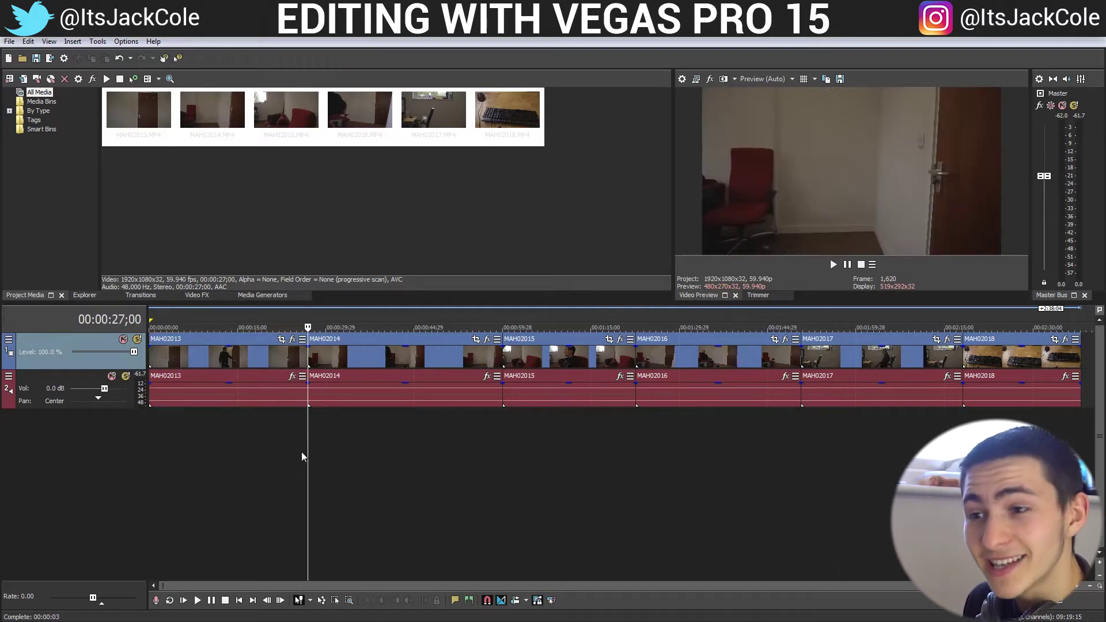
# Step: Split MAH02013 at 00:00:09;29 and delete the part before the cut
pyautogui.click(274, 356)
pyautogui.moveTo(275, 357); pyautogui.dragTo(207, 383)
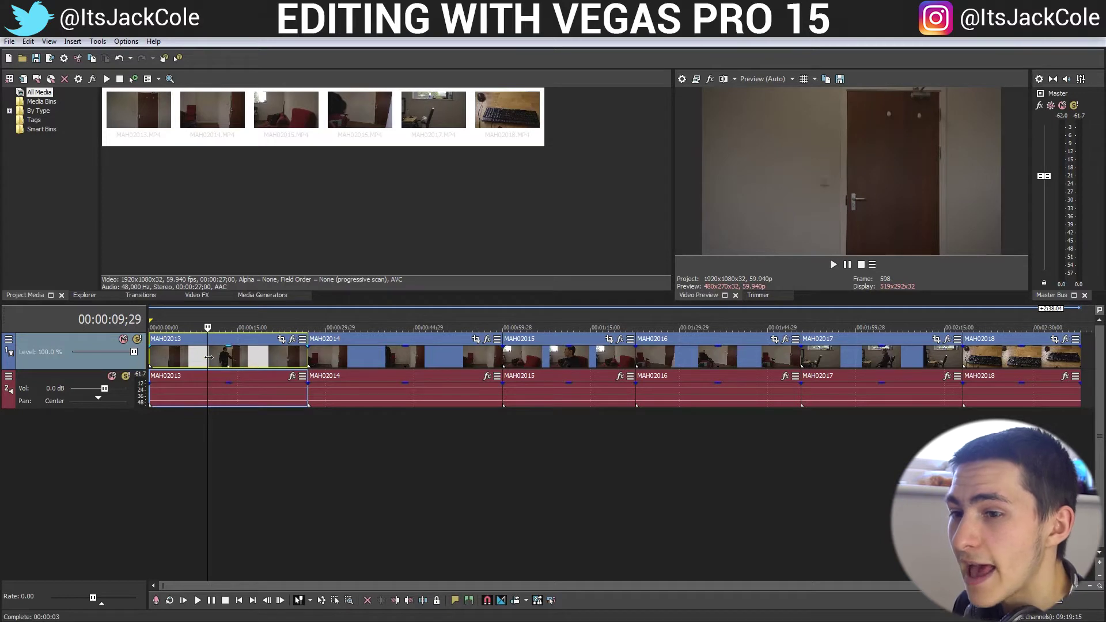
pyautogui.press('s')
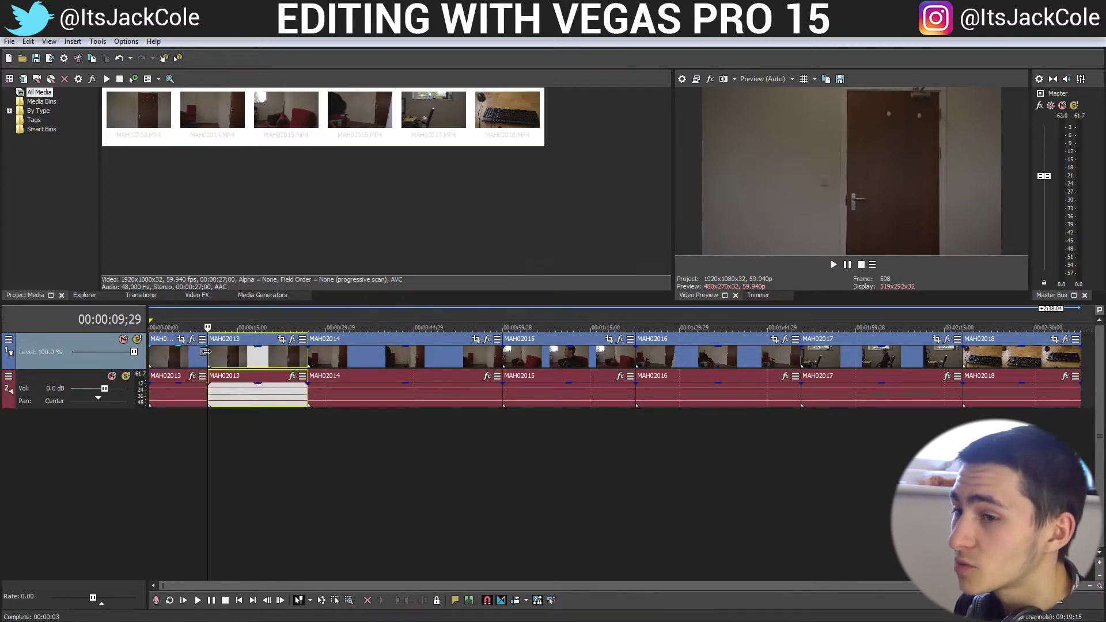
pyautogui.click(191, 358)
pyautogui.press('s')
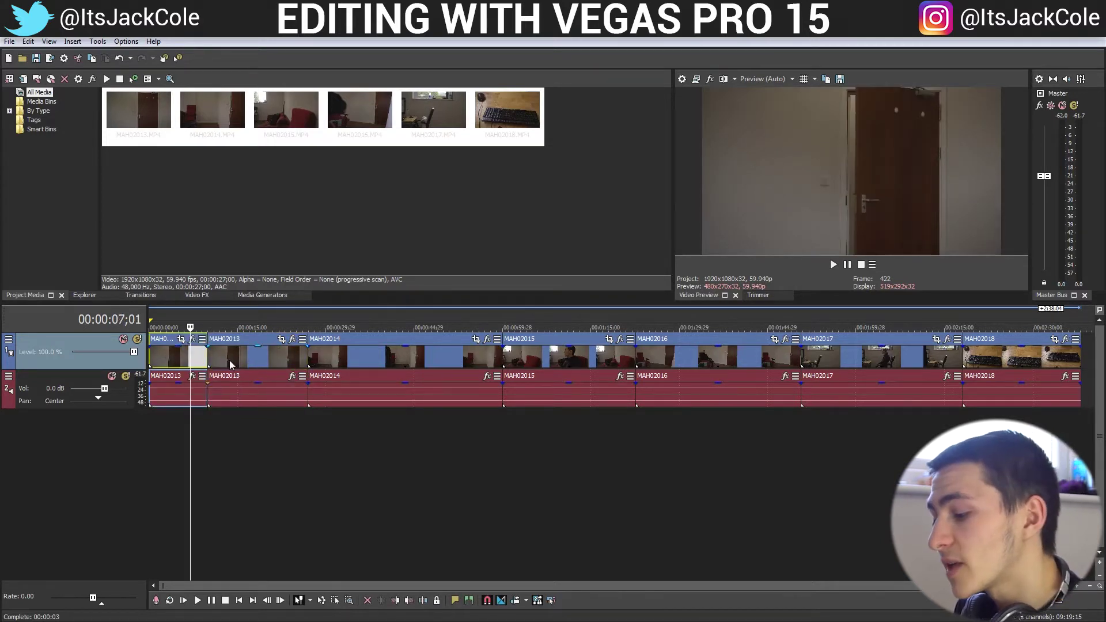
pyautogui.press('Delete')
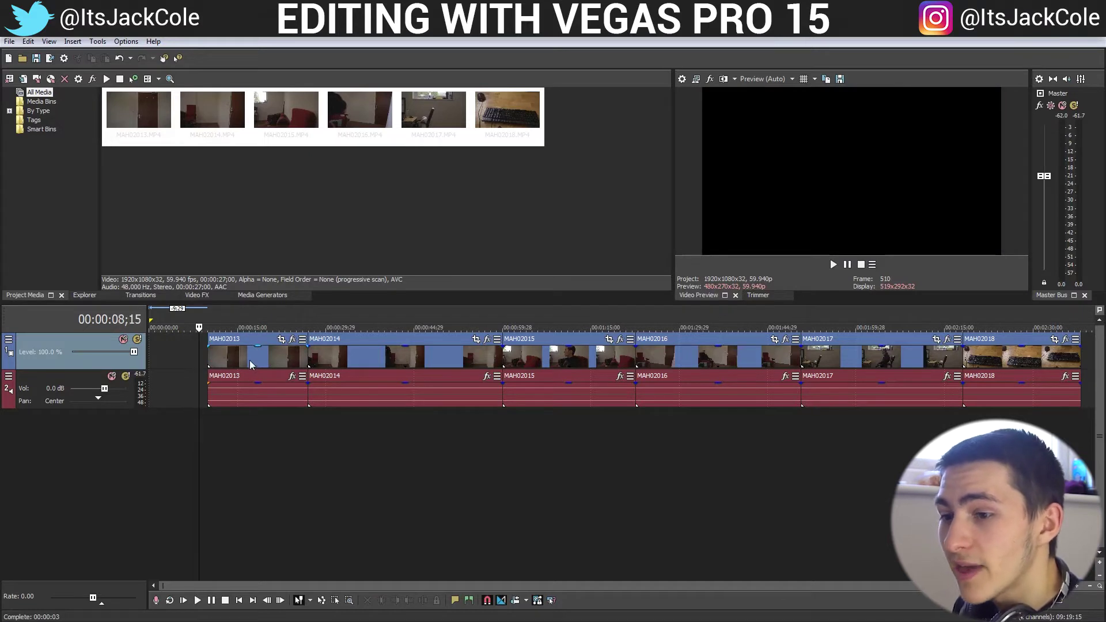
# Step: Move the remaining MAH02013 clip to the start of the timeline and play it back from there
pyautogui.moveTo(245, 361); pyautogui.dragTo(167, 366)
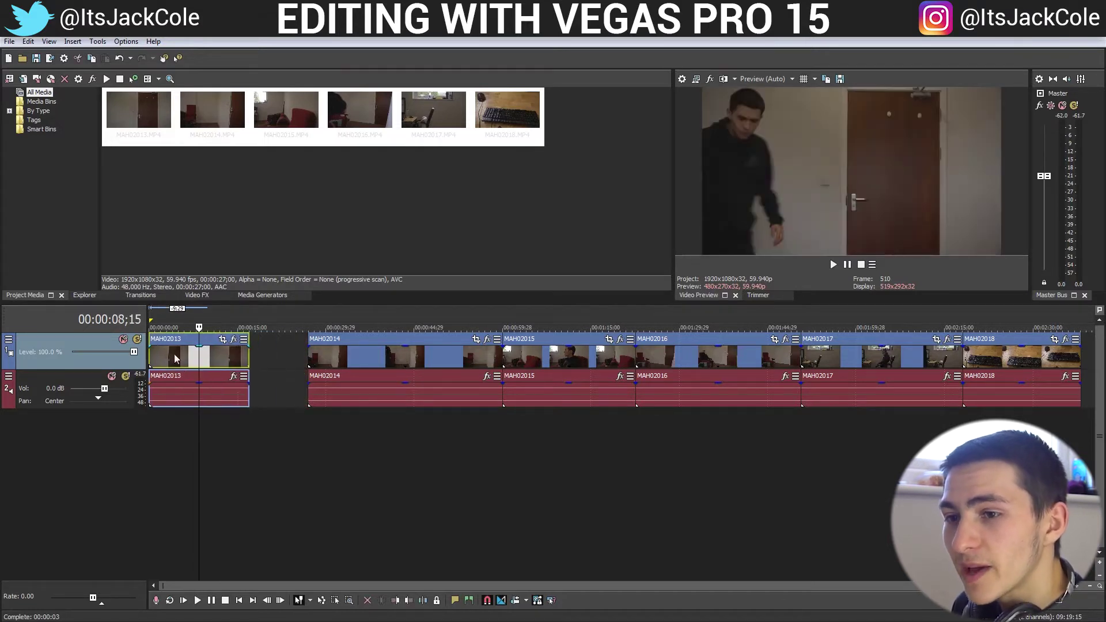
pyautogui.click(191, 369)
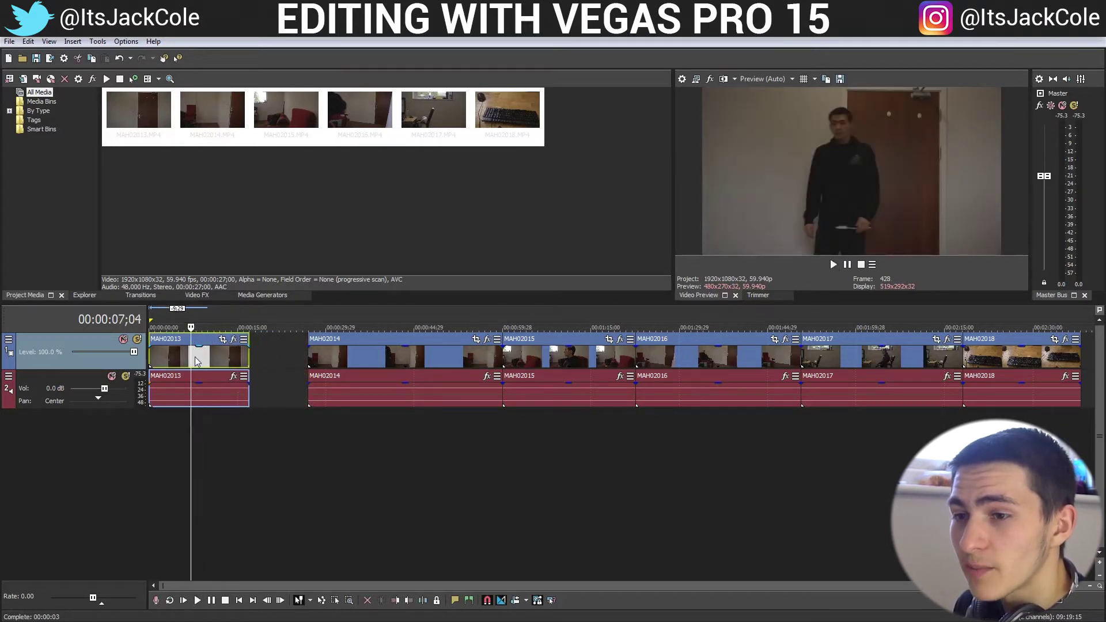
pyautogui.hotkey('ctrl', 'Home')
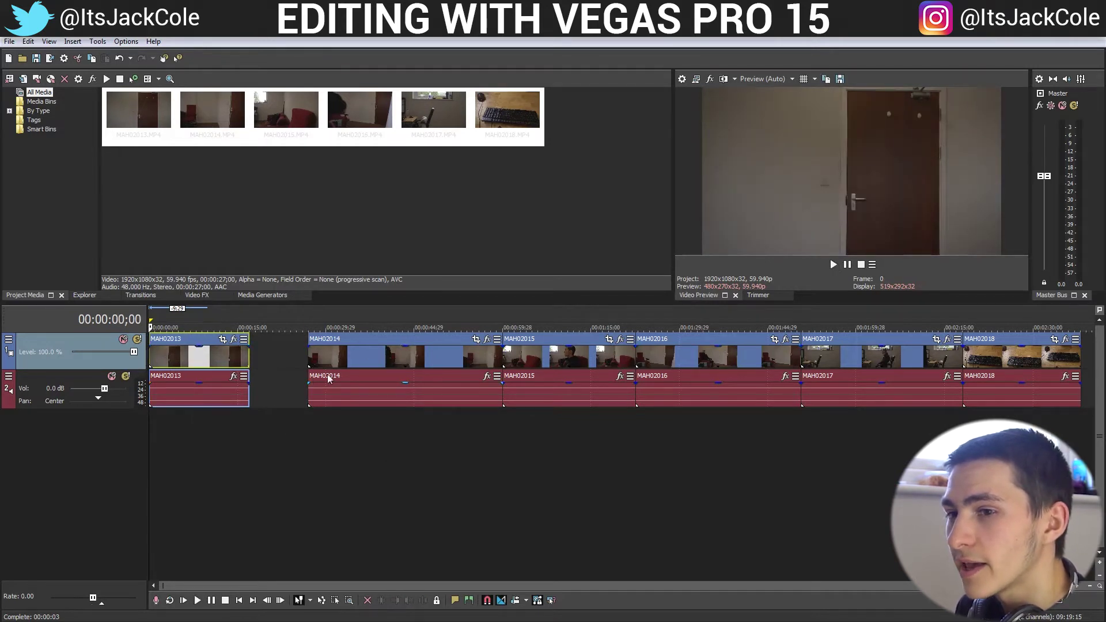
pyautogui.press('space')
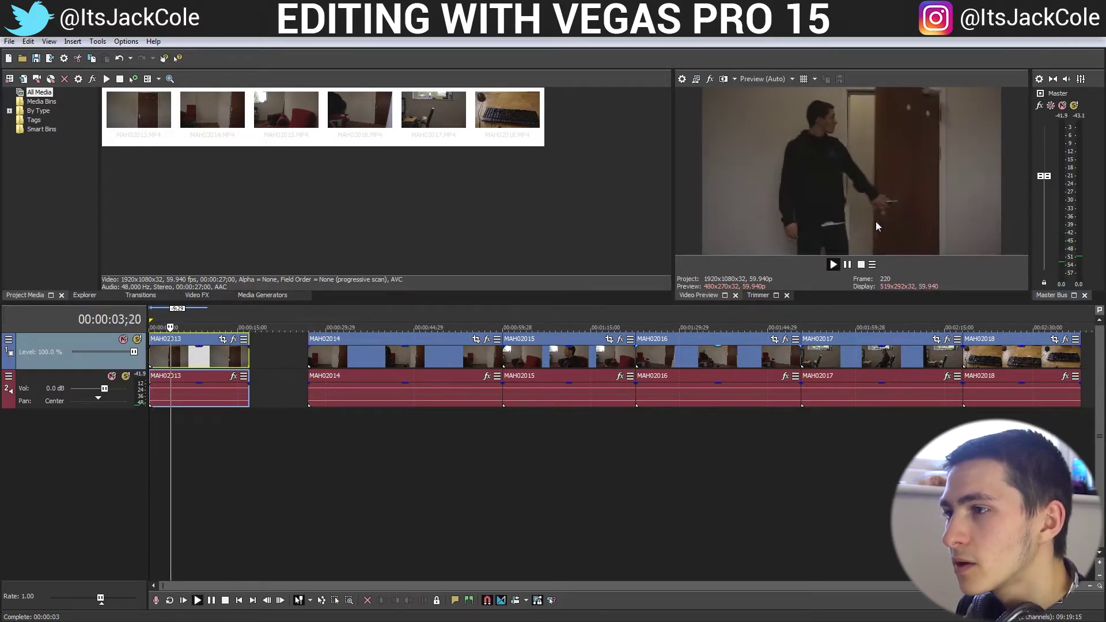
pyautogui.press('space')
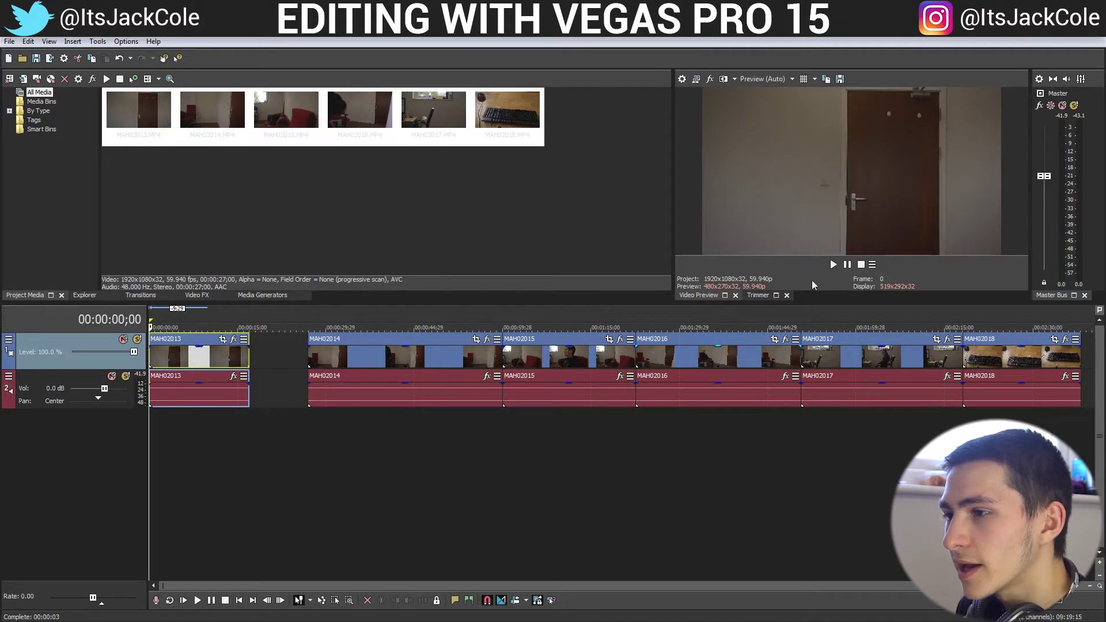
# Step: Split MAH02013 at about 4 seconds, where the door is being opened, and delete the part after the cut
pyautogui.click(175, 353)
pyautogui.click(181, 352)
pyautogui.click(176, 352)
pyautogui.click(174, 353)
pyautogui.click(173, 354)
pyautogui.click(171, 355)
pyautogui.click(173, 355)
pyautogui.press('s')
pyautogui.click(198, 358)
pyautogui.press('Delete')
# Step: Place MAH02014 directly after MAH02013, cut away its part before 00:00:16;03 and close the gap
pyautogui.moveTo(360, 358); pyautogui.dragTo(244, 361)
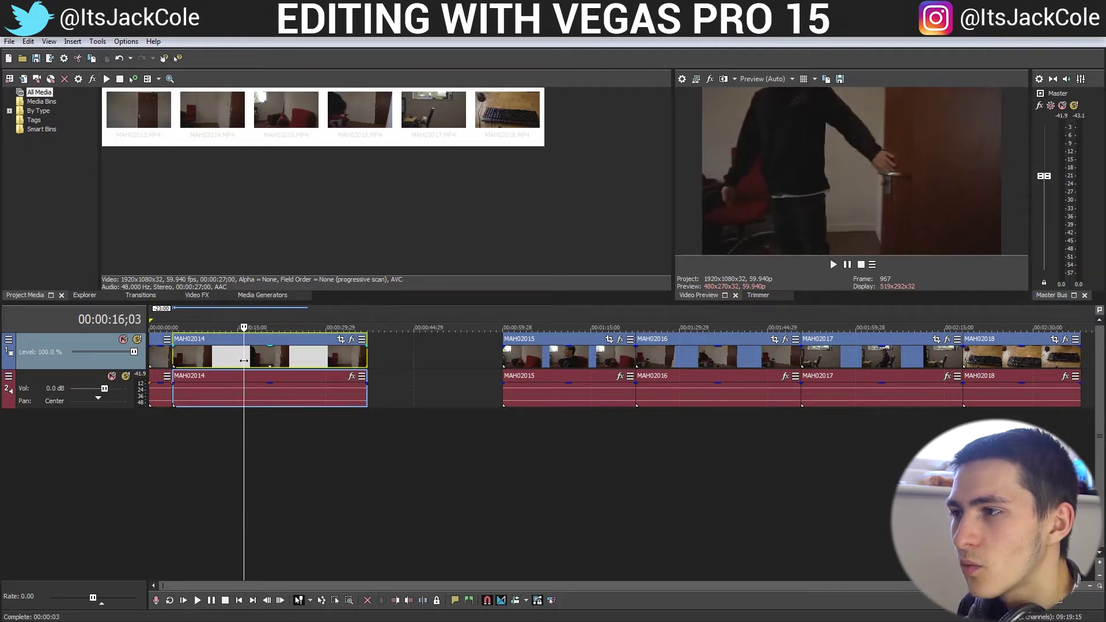
pyautogui.press('s')
pyautogui.click(208, 357)
pyautogui.press('Delete')
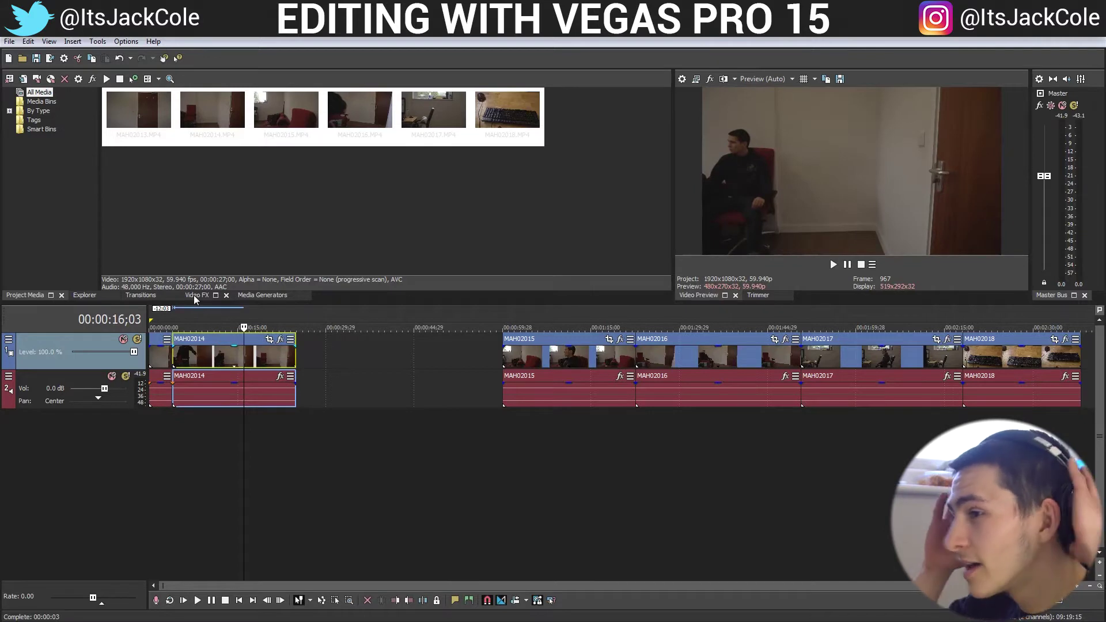
# Step: Play the edit from the timeline start to check the cut from MAH02013 to MAH02014
pyautogui.press('j')
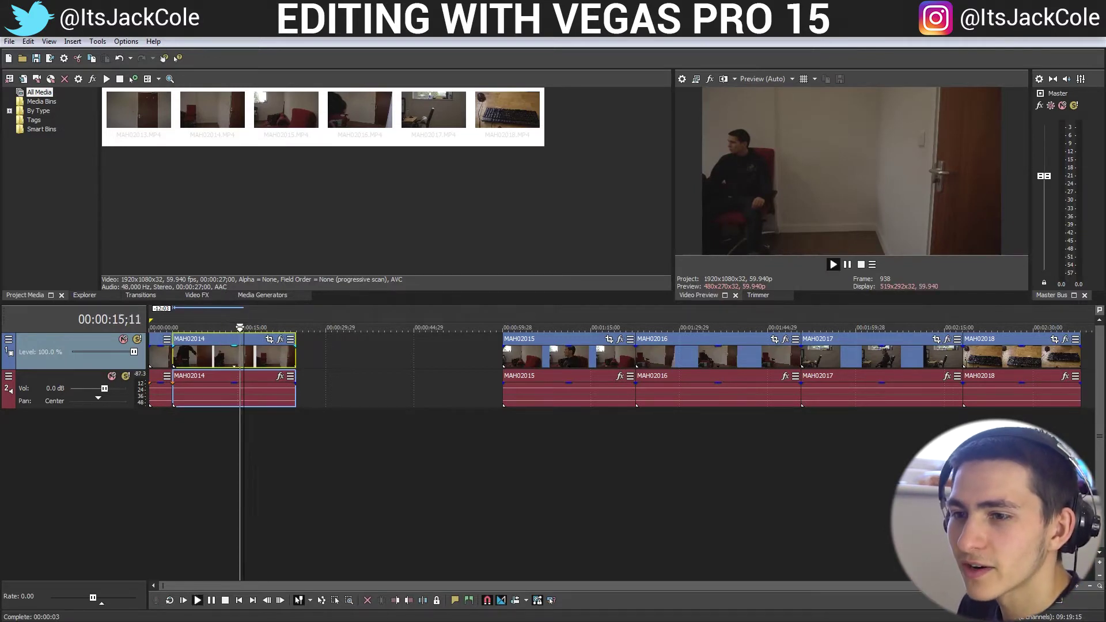
pyautogui.hotkey('ctrl', 'Home')
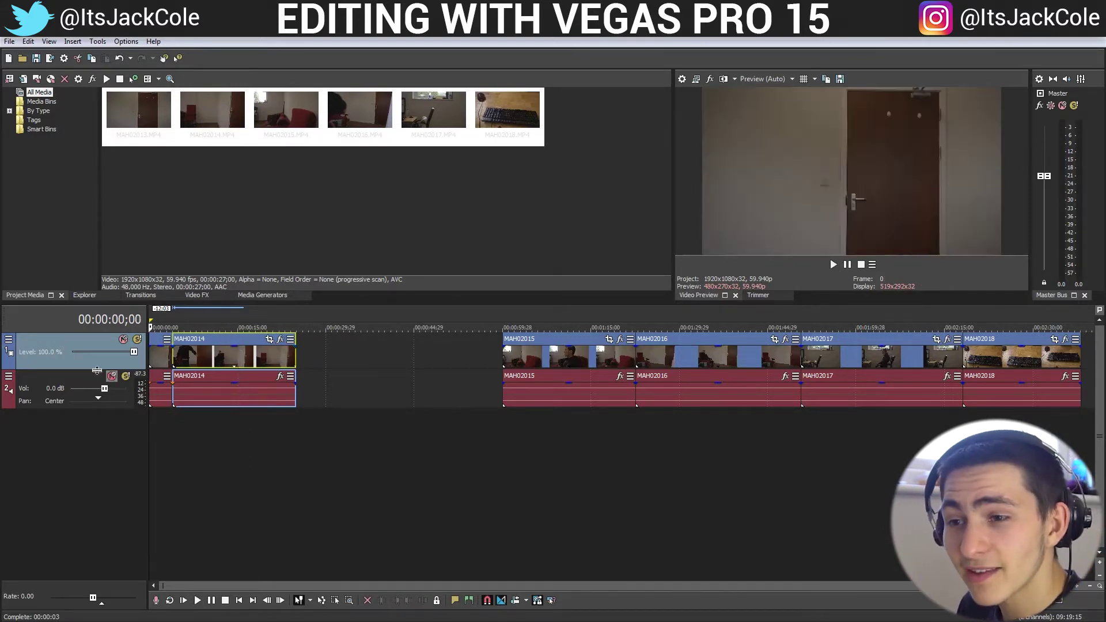
pyautogui.click(273, 462)
pyautogui.click(163, 455)
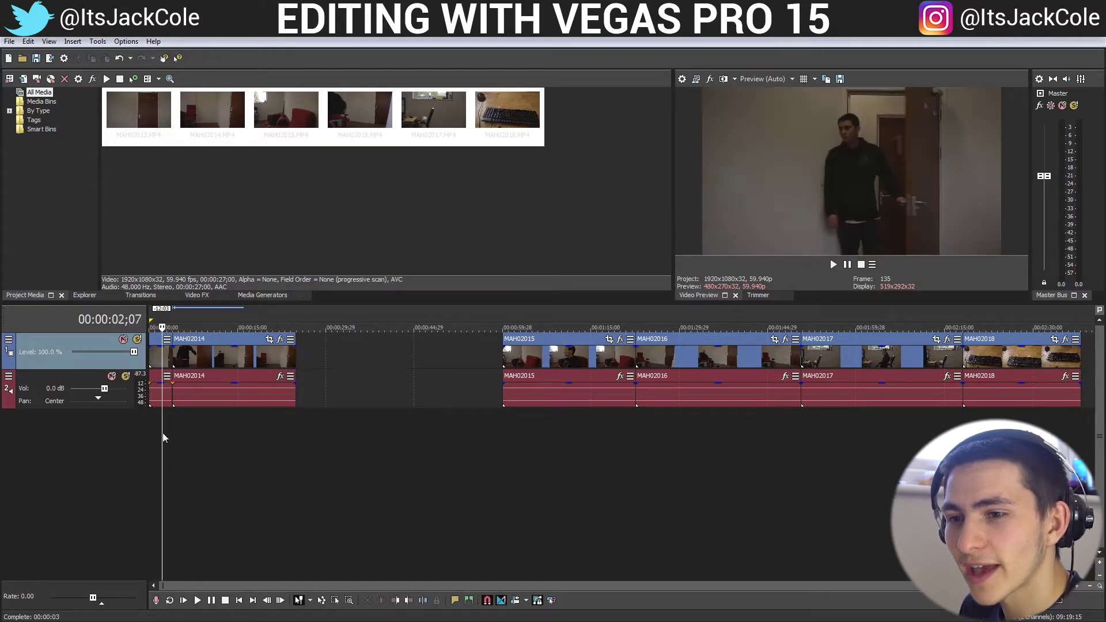
pyautogui.click(159, 432)
pyautogui.hotkey('ctrl', 'Home')
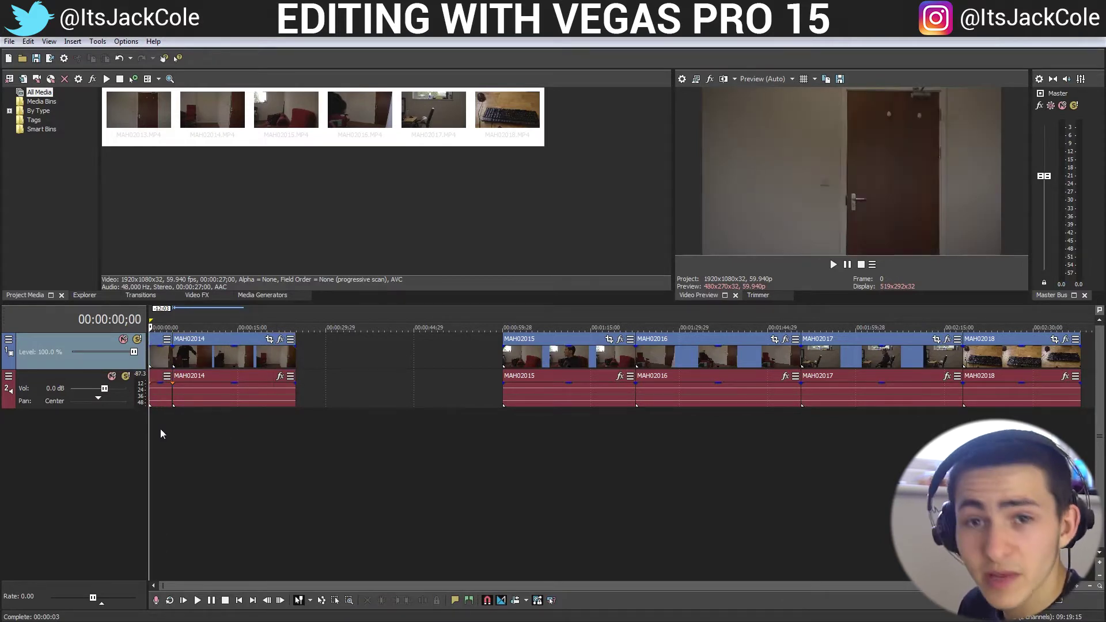
pyautogui.press('space')
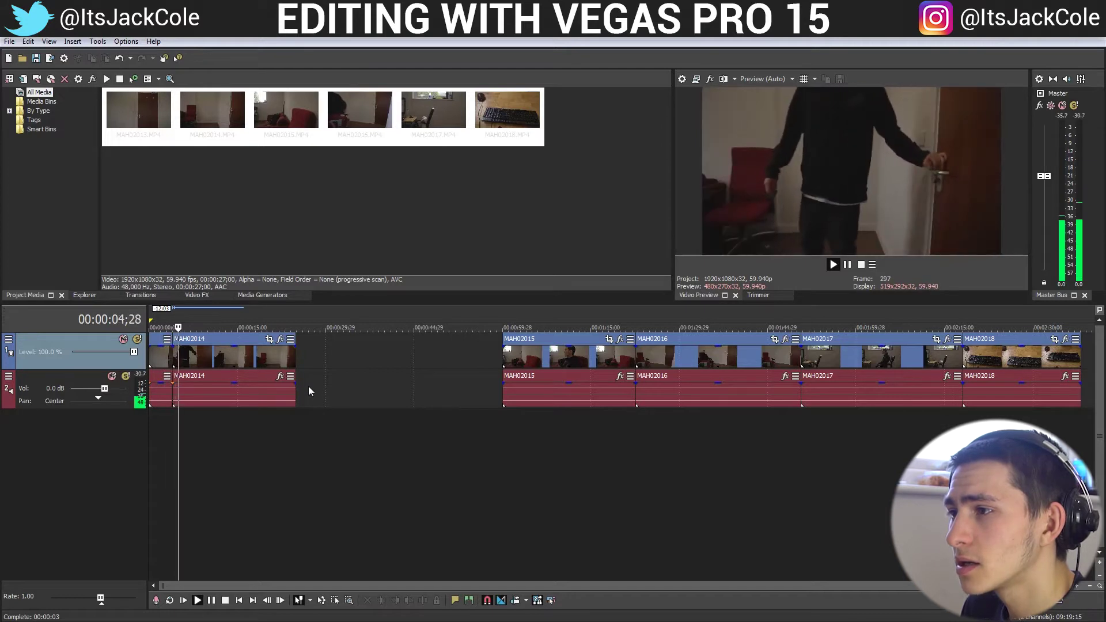
pyautogui.press('space')
# Step: Play MAH02014 from its start, split it at 00:00:05;26 and delete the part after the cut
pyautogui.click(188, 356)
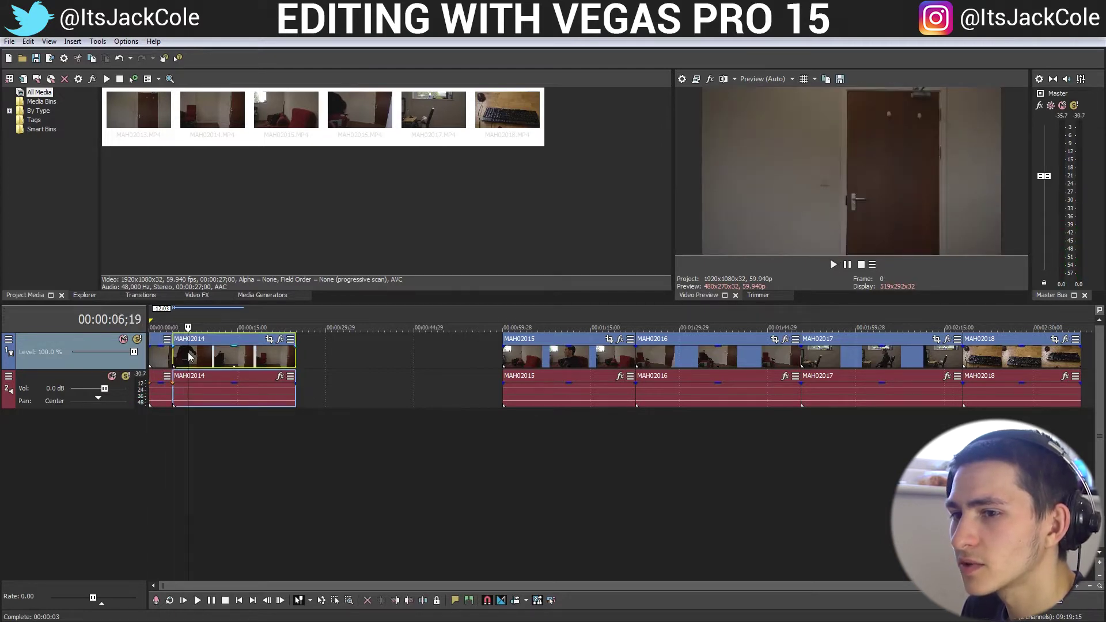
pyautogui.moveTo(188, 351); pyautogui.dragTo(173, 354)
pyautogui.press('space')
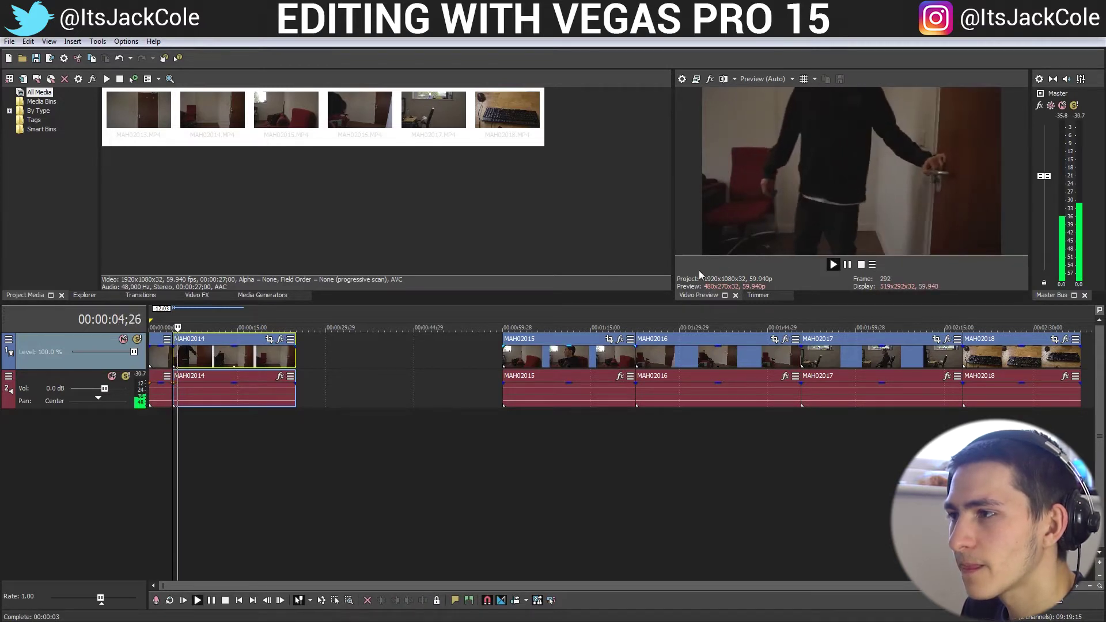
pyautogui.press('space')
pyautogui.click(832, 263)
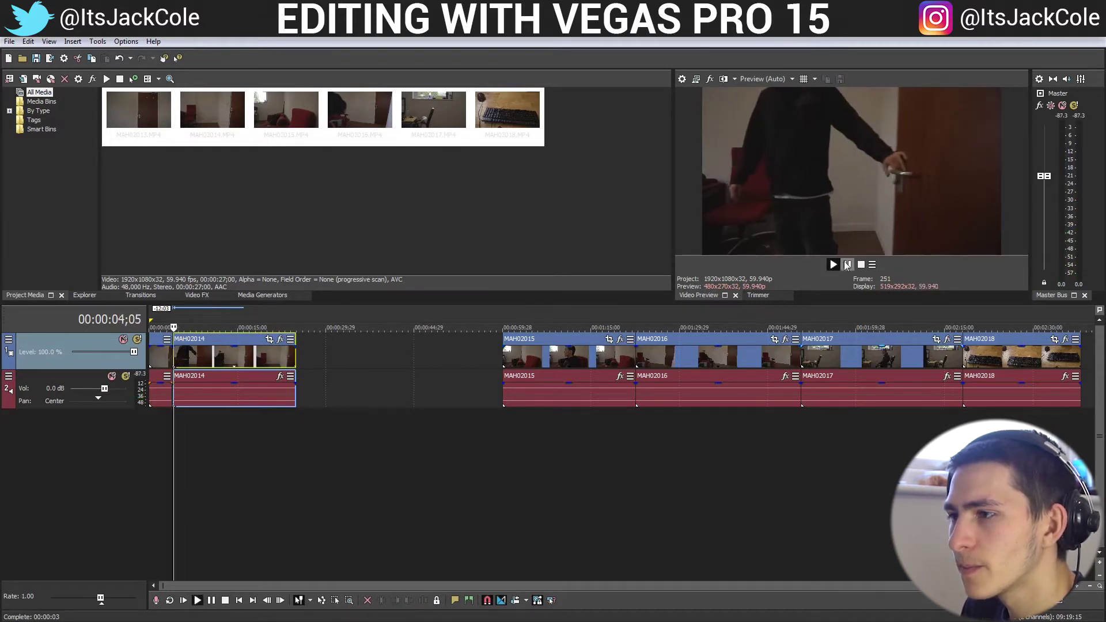
pyautogui.click(845, 269)
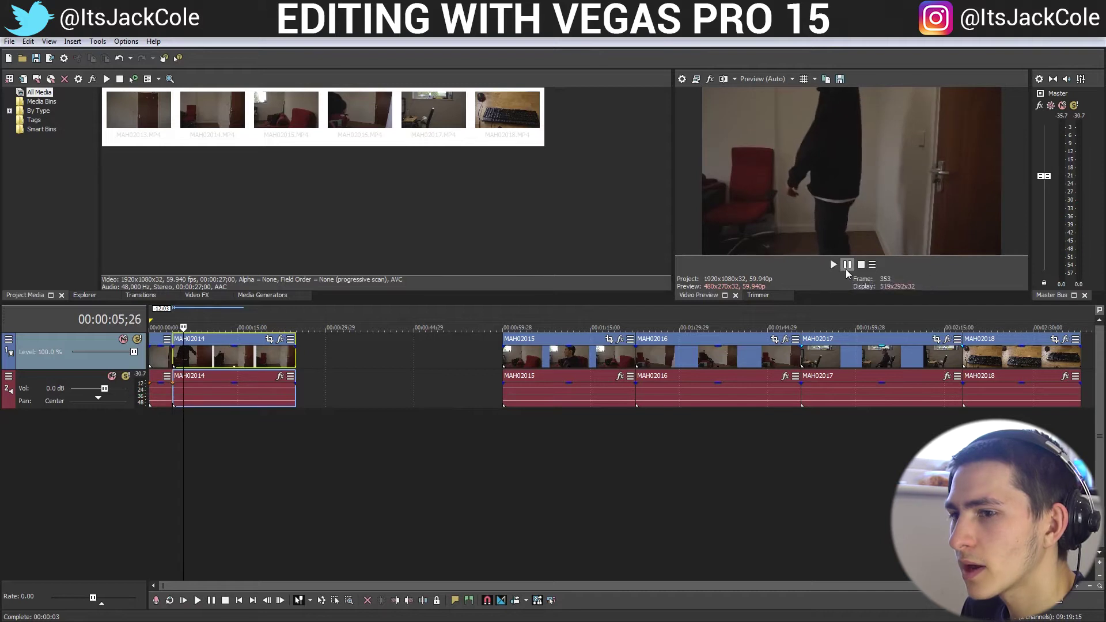
pyautogui.press('s')
pyautogui.press('Delete')
# Step: Try MAH02016 directly after the trimmed MAH02014 clip, and return it to its original place
pyautogui.moveTo(560, 369); pyautogui.dragTo(462, 359)
pyautogui.moveTo(718, 357); pyautogui.dragTo(266, 354)
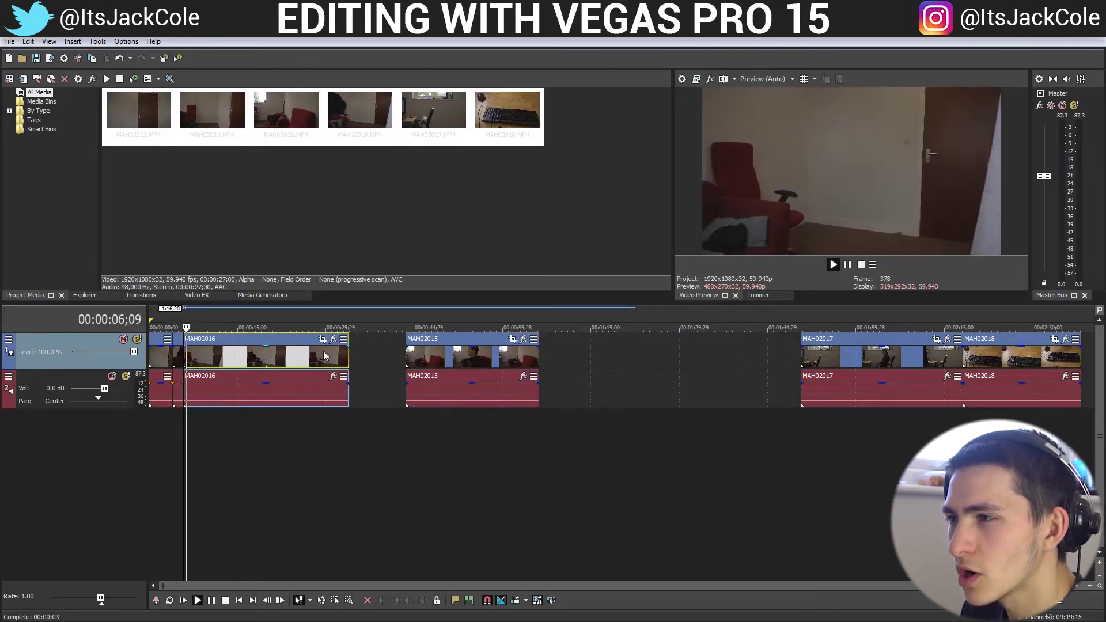
pyautogui.click(271, 356)
pyautogui.moveTo(270, 353); pyautogui.dragTo(716, 362)
# Step: Try MAH02015 directly after the trimmed MAH02014 clip, and move it away to a later point on the timeline
pyautogui.moveTo(433, 355); pyautogui.dragTo(251, 362)
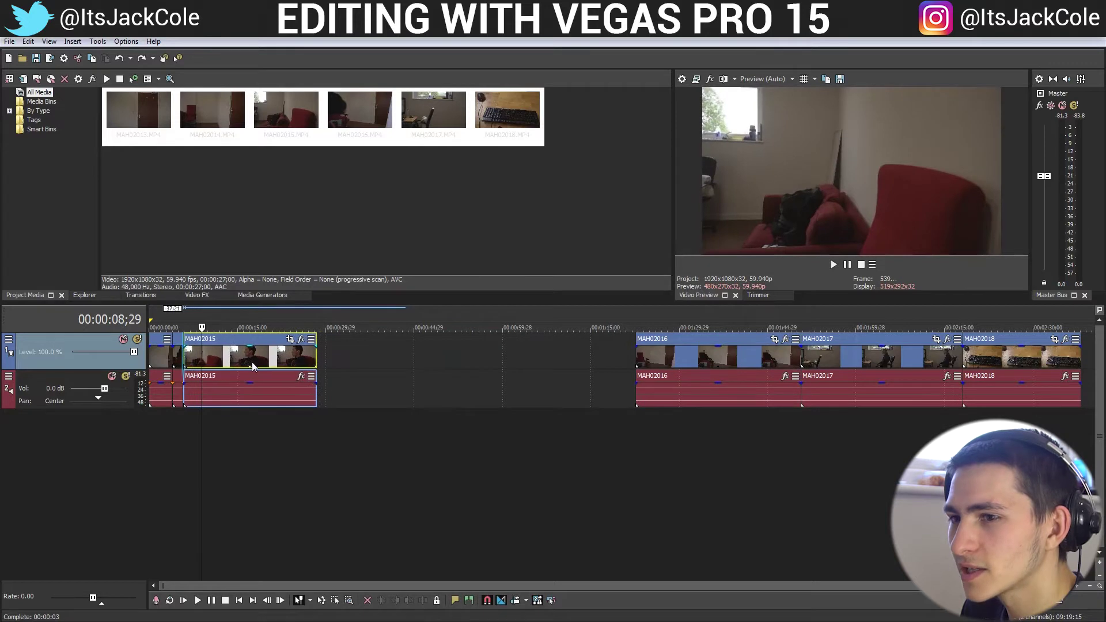
pyautogui.press('space')
pyautogui.moveTo(207, 357); pyautogui.dragTo(432, 357)
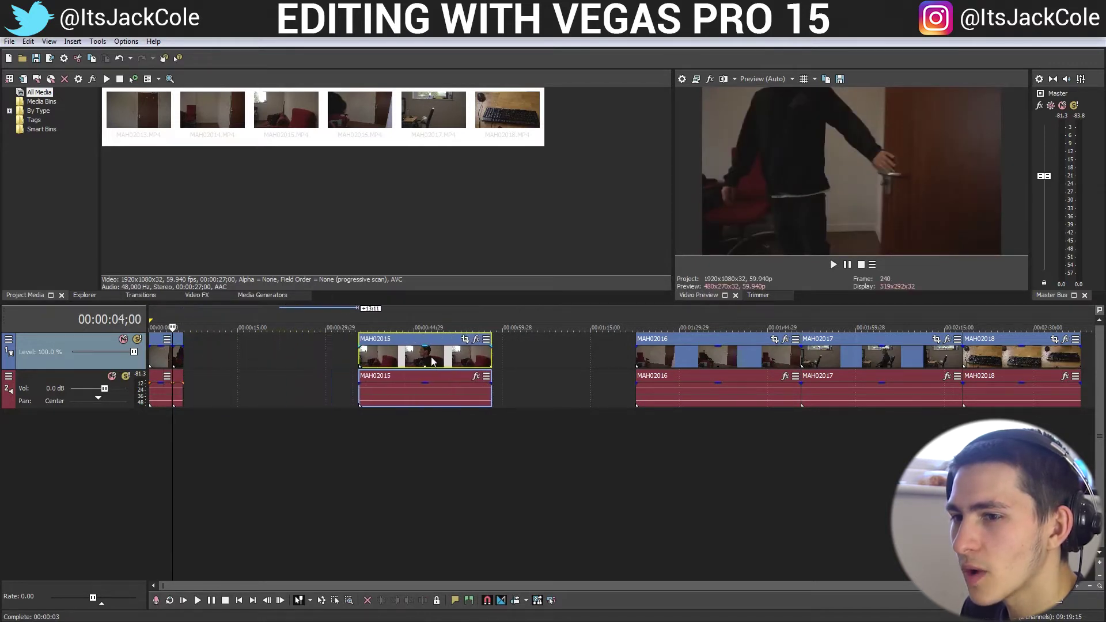
pyautogui.click(162, 354)
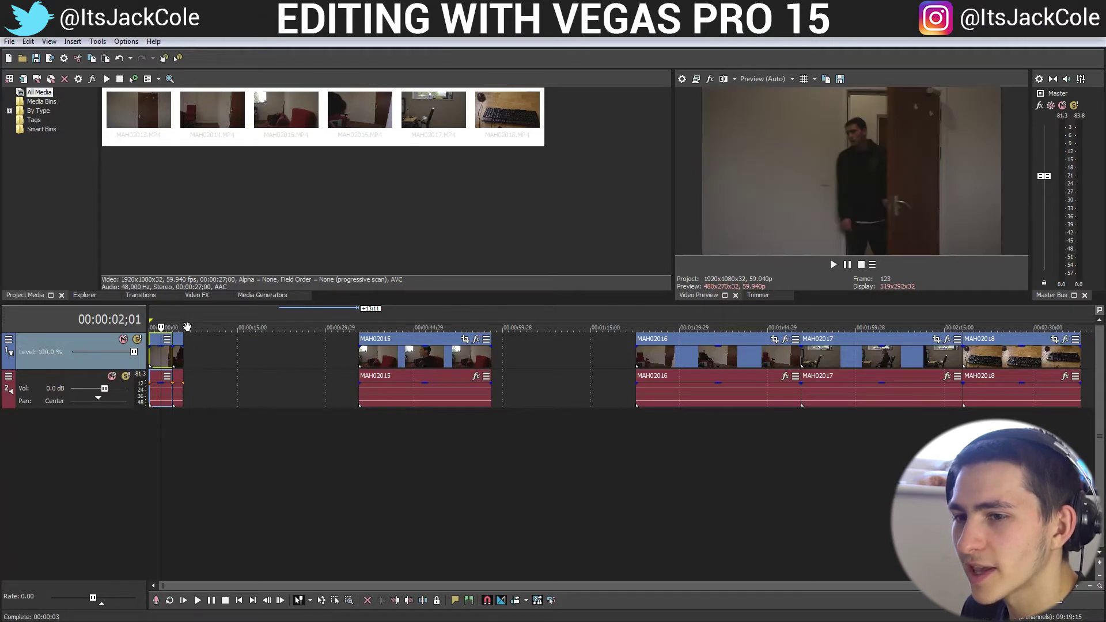
# Step: Place an extended copy of MAH02013 directly after the trimmed MAH02014 clip and cut away its part before about 00:00:11, closing the gap
pyautogui.moveTo(183, 333); pyautogui.dragTo(300, 353)
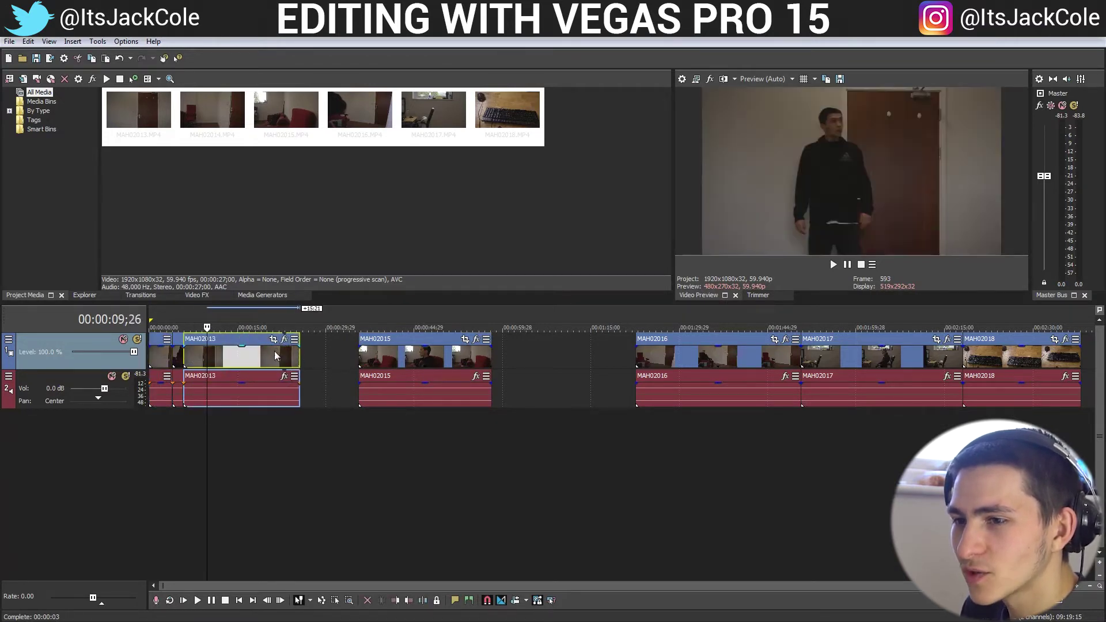
pyautogui.click(216, 353)
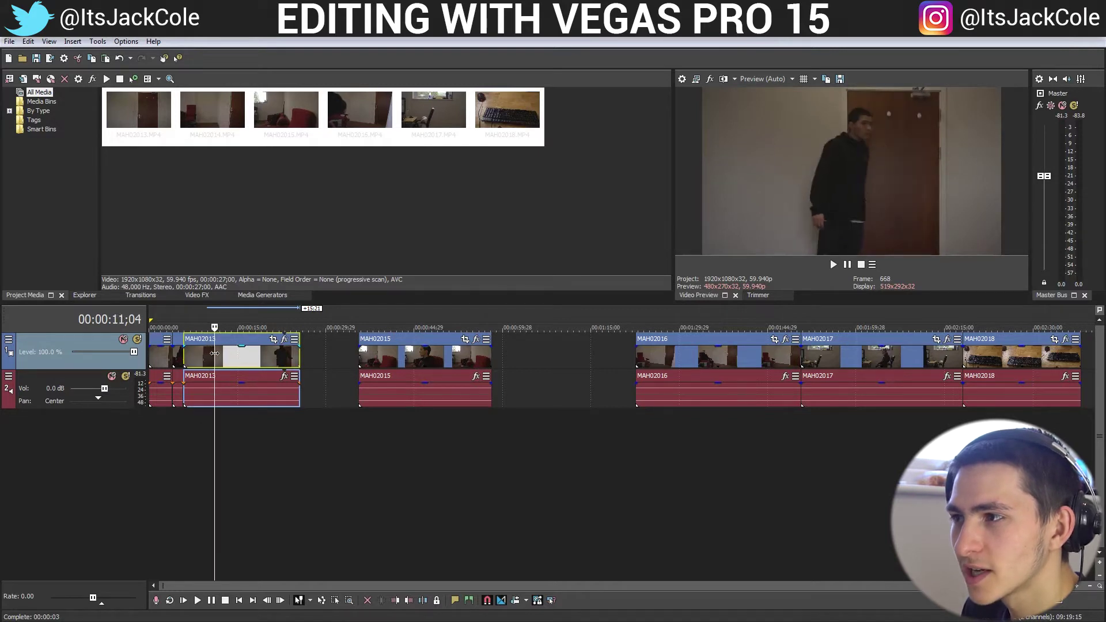
pyautogui.moveTo(215, 352); pyautogui.dragTo(184, 352)
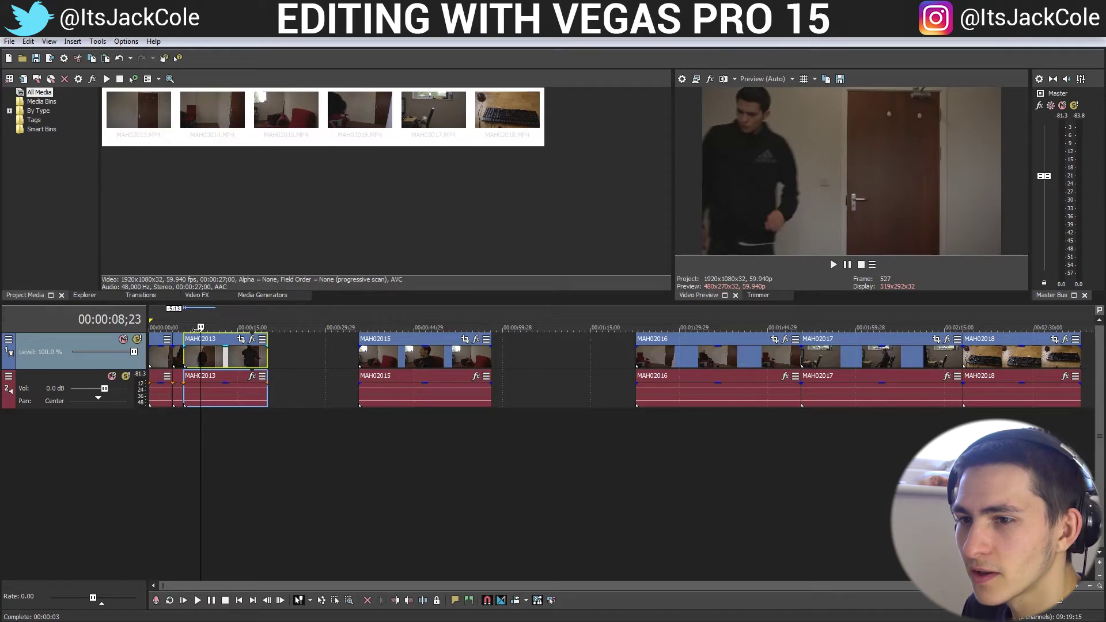
# Step: Play the edit from near the timeline start to check the cut from MAH02014 to the second MAH02013 clip
pyautogui.moveTo(208, 327); pyautogui.dragTo(152, 327)
pyautogui.click(378, 470)
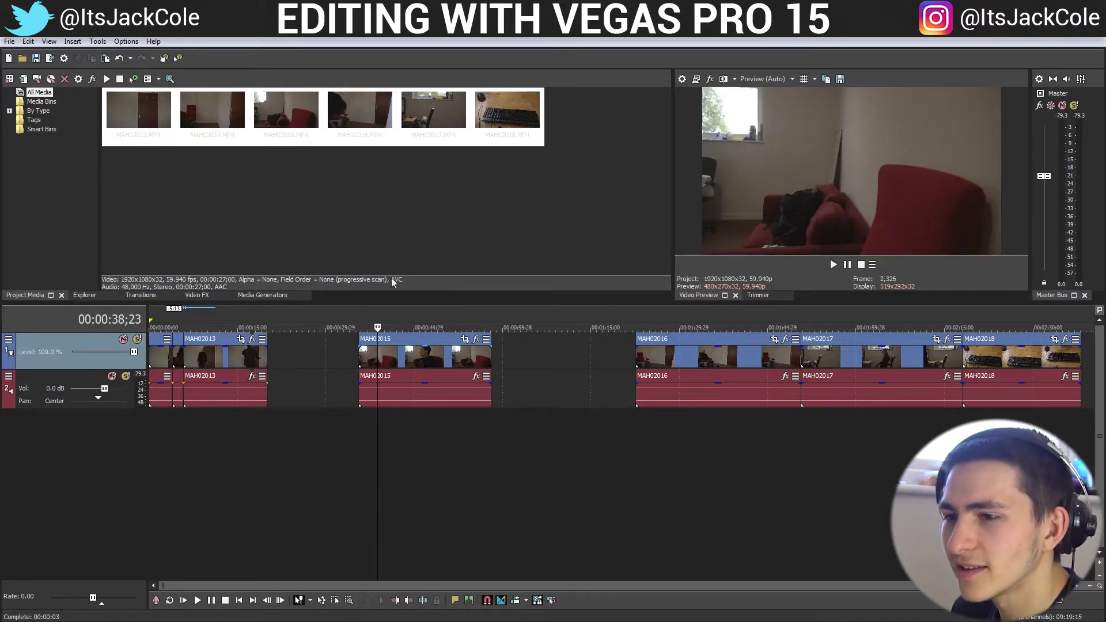
pyautogui.click(164, 423)
pyautogui.click(156, 422)
pyautogui.press('space')
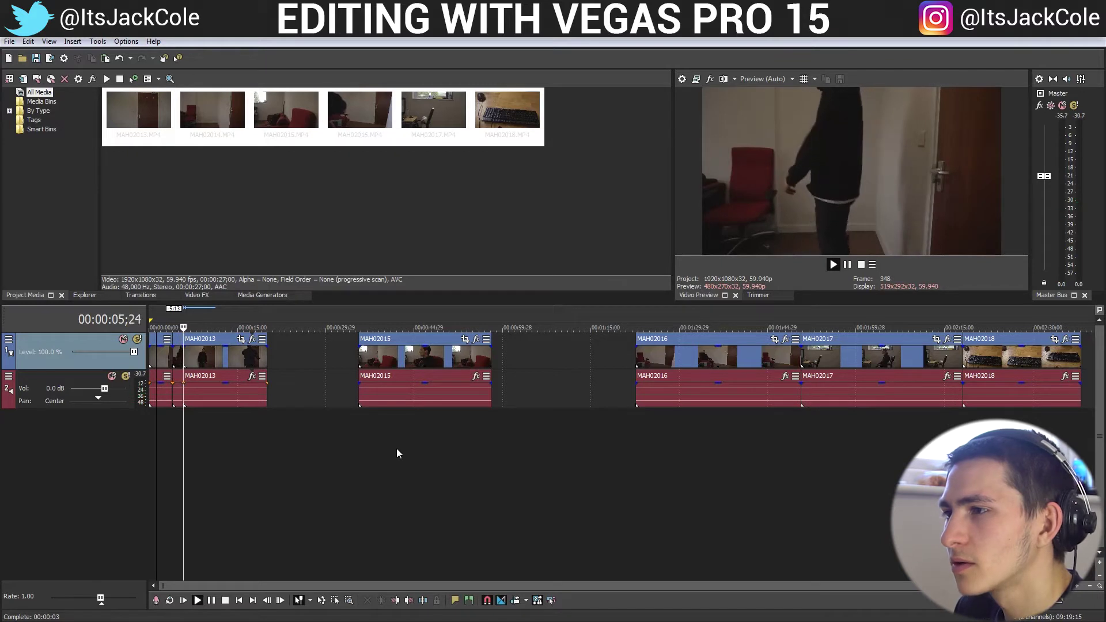
pyautogui.press('space')
# Step: Trim about one second off the start of the second MAH02013 clip and move it back against MAH02014
pyautogui.click(182, 357)
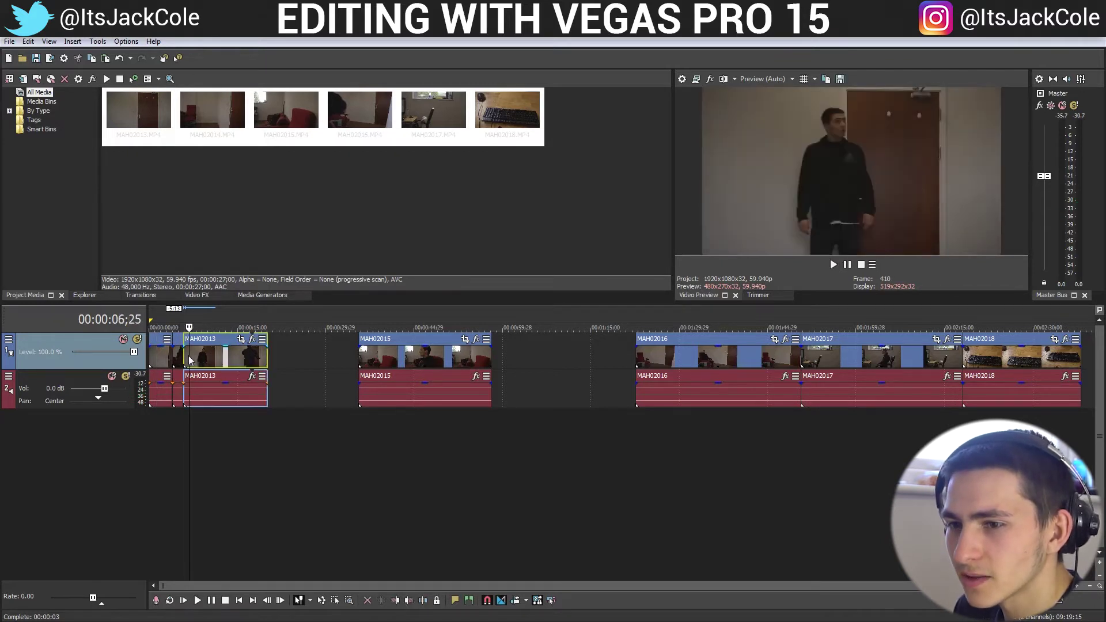
pyautogui.click(184, 356)
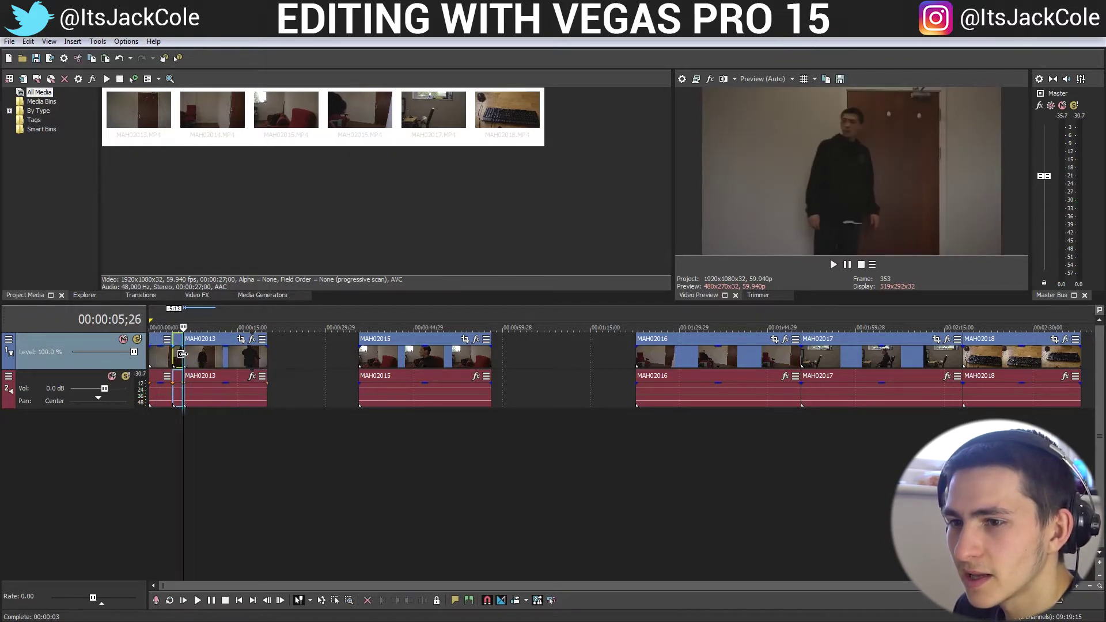
pyautogui.moveTo(191, 355); pyautogui.dragTo(204, 359)
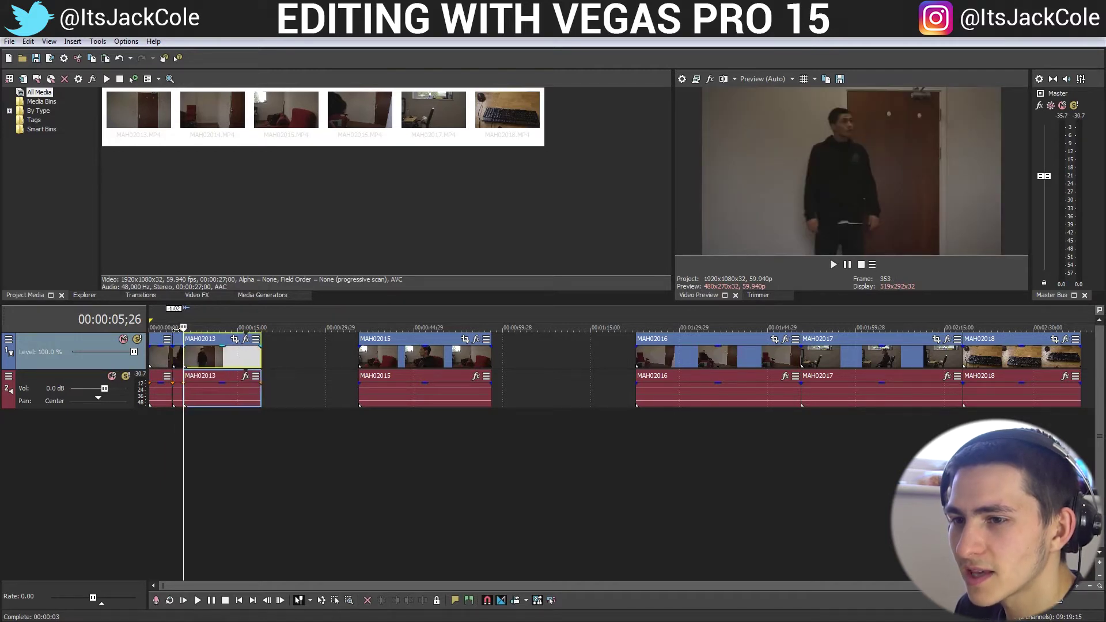
# Step: Replay the opening clips to check the retimed cut from MAH02014 to the second MAH02013 clip
pyautogui.press('space')
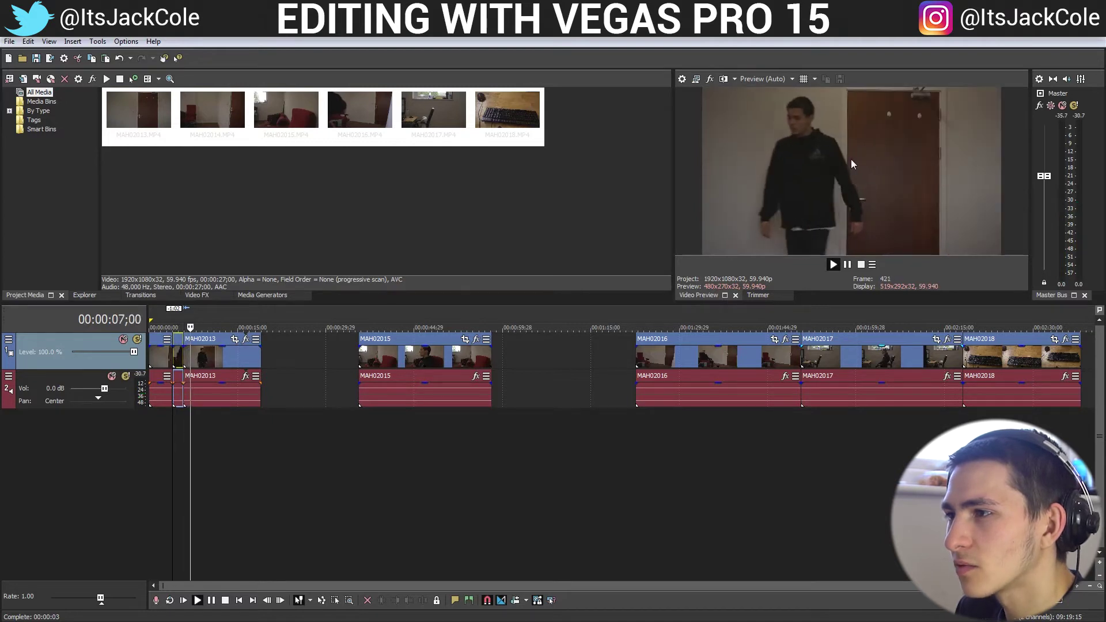
pyautogui.press('space')
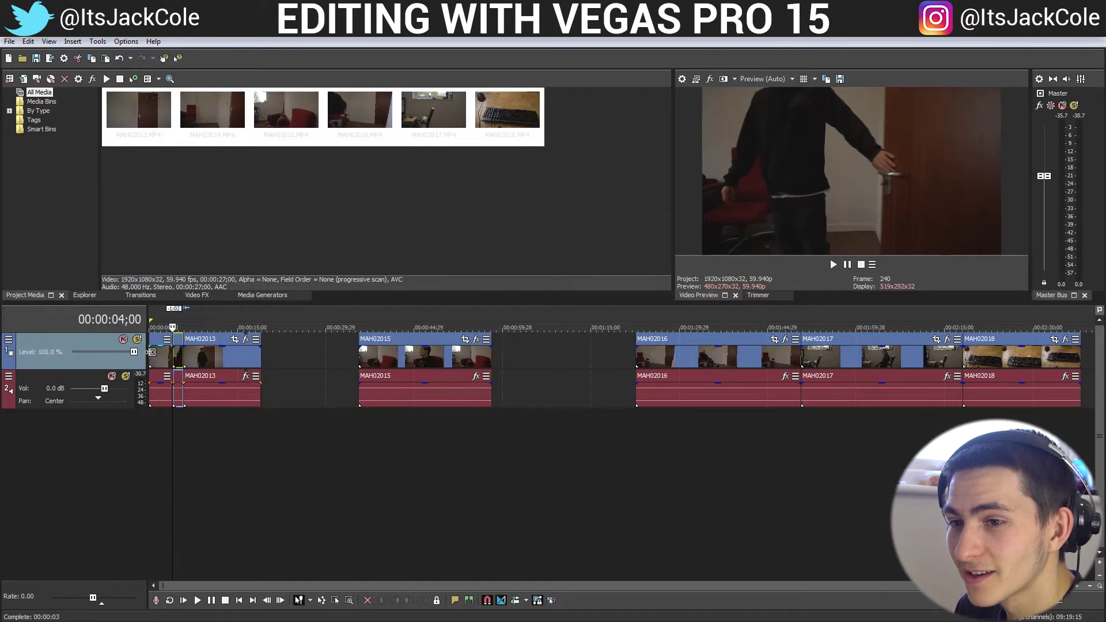
pyautogui.press('space')
pyautogui.click(301, 475)
pyautogui.click(162, 461)
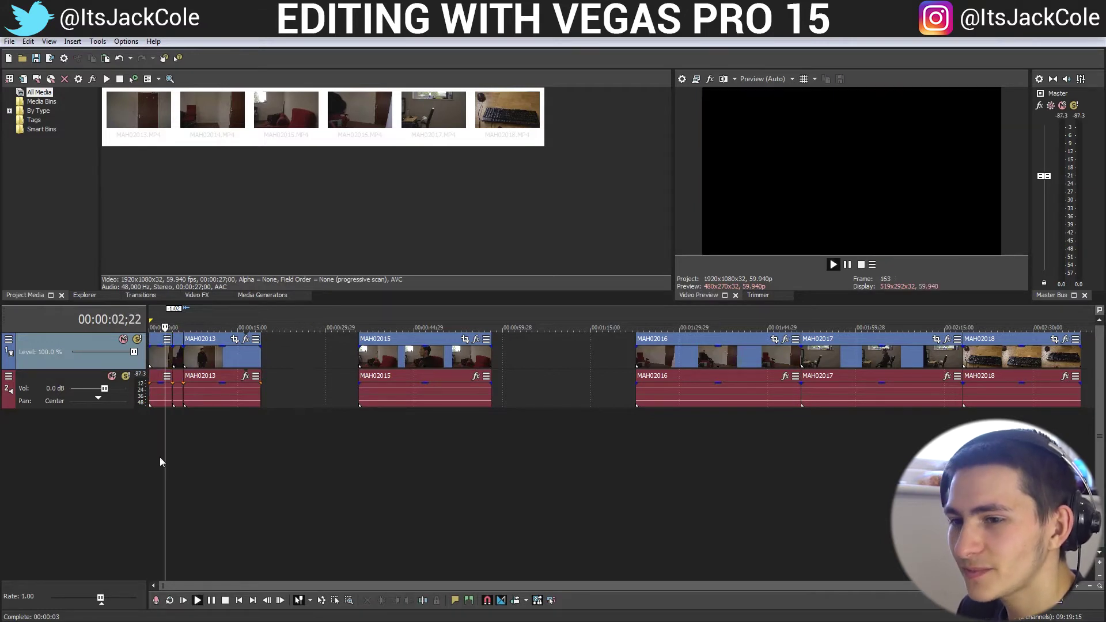
pyautogui.click(154, 455)
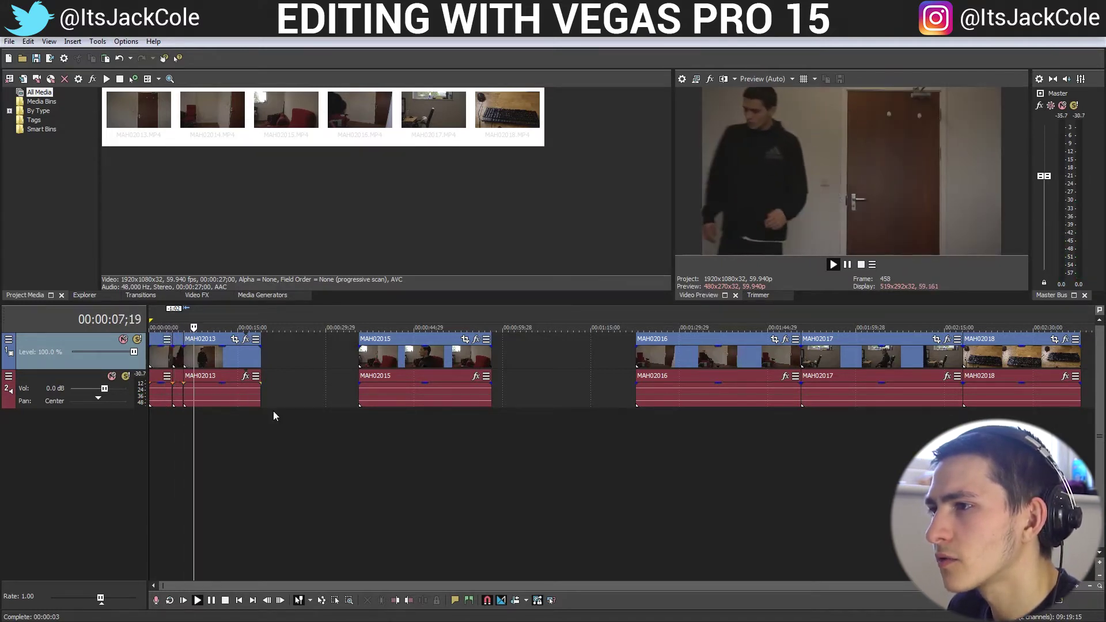
pyautogui.press('space')
# Step: Split the second MAH02013 clip at 00:00:08;00 and delete the part after the cut
pyautogui.click(209, 363)
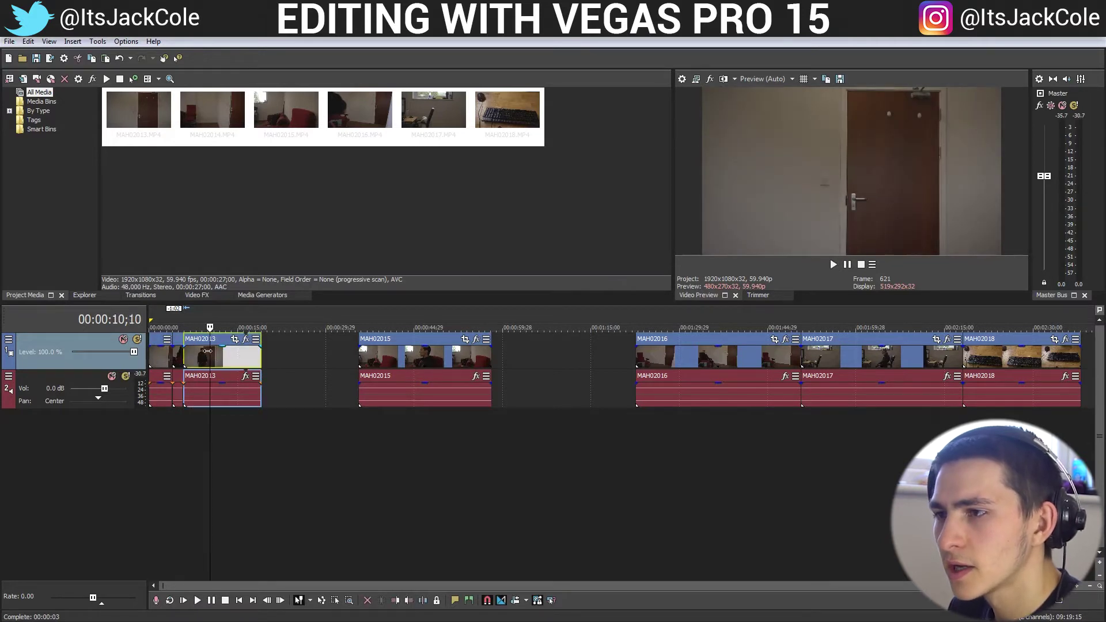
pyautogui.moveTo(212, 352); pyautogui.dragTo(196, 368)
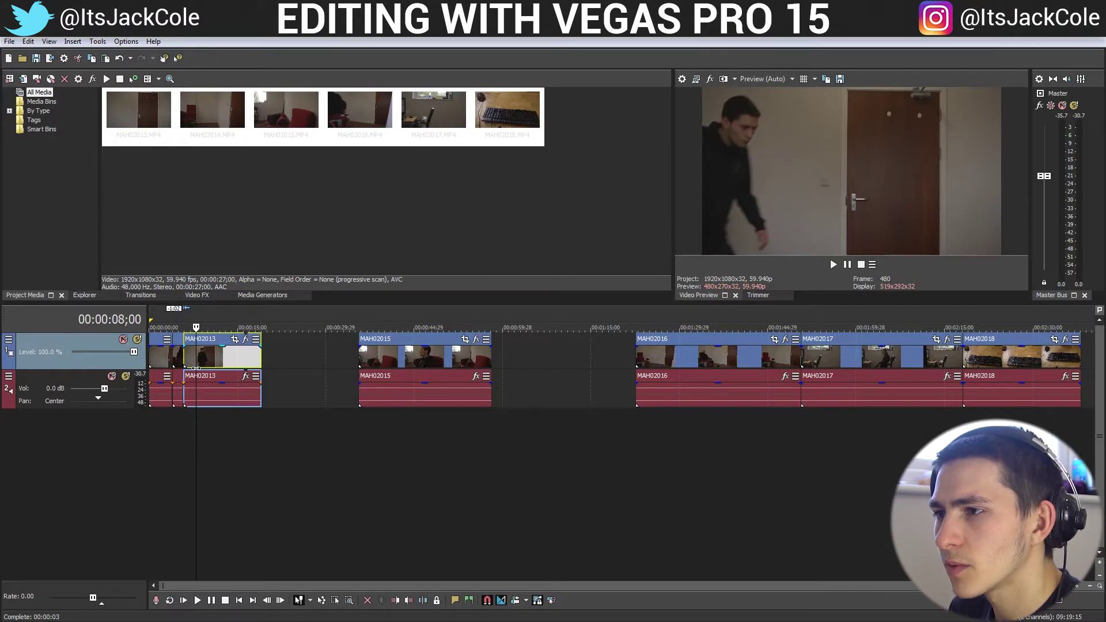
pyautogui.press('Delete')
# Step: Place MAH02015 directly after the second MAH02013 clip and cut away its part before 00:00:12;24, closing the gap
pyautogui.moveTo(399, 365); pyautogui.dragTo(236, 365)
pyautogui.moveTo(196, 425); pyautogui.dragTo(224, 432)
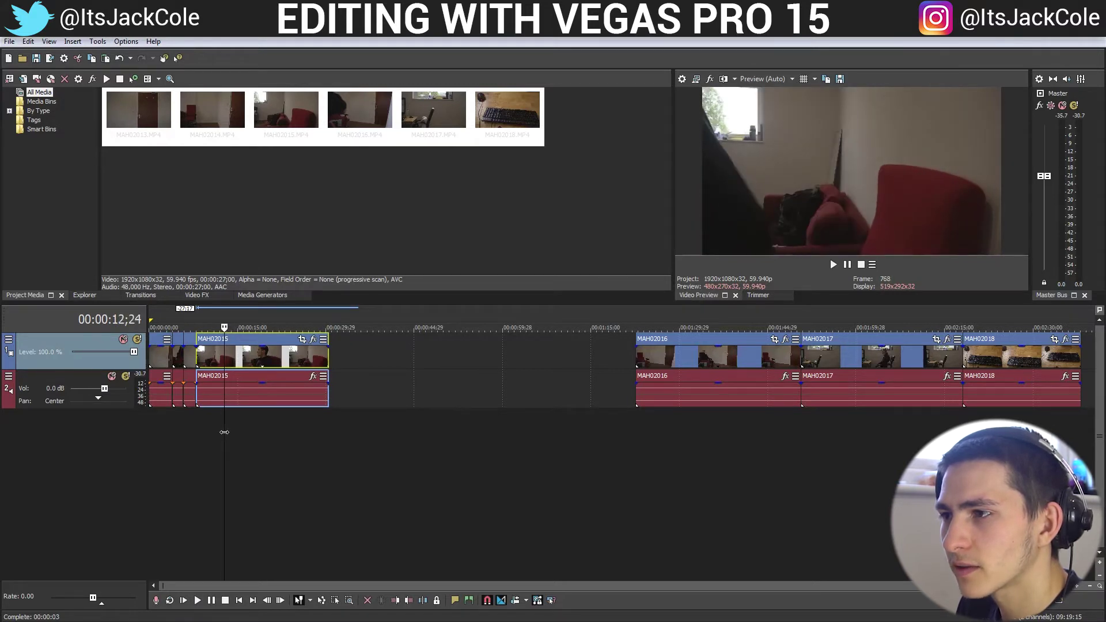
pyautogui.press('s')
pyautogui.click(210, 403)
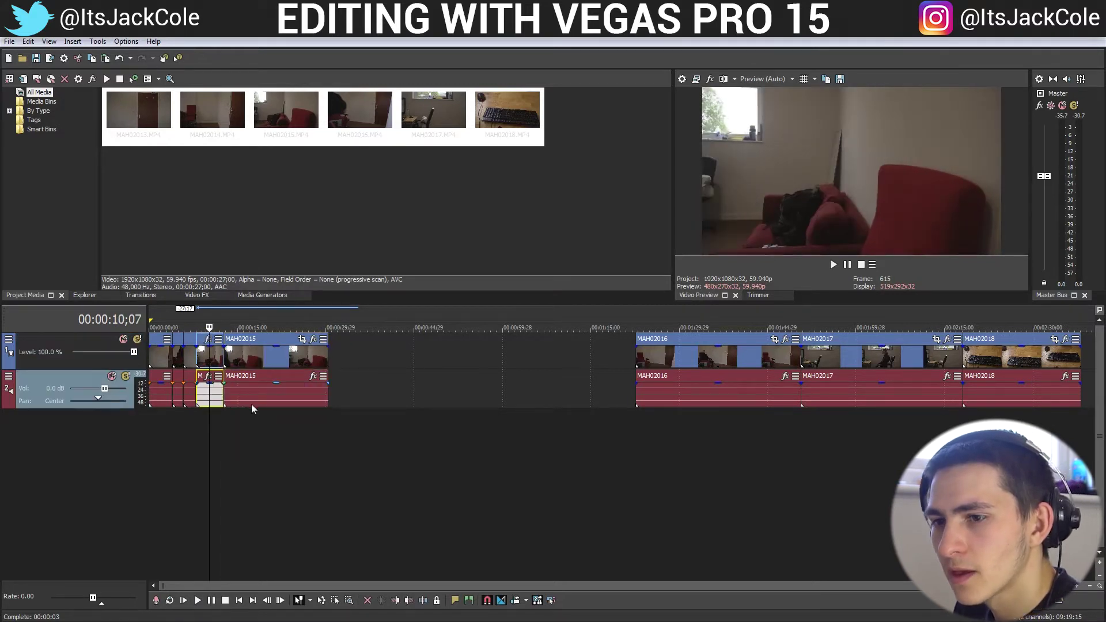
pyautogui.press('Delete')
# Step: Play from the second MAH02013 clip into MAH02015, split MAH02015 at 00:00:16;29 and delete the part after the cut
pyautogui.doubleClick(191, 336)
pyautogui.press('space')
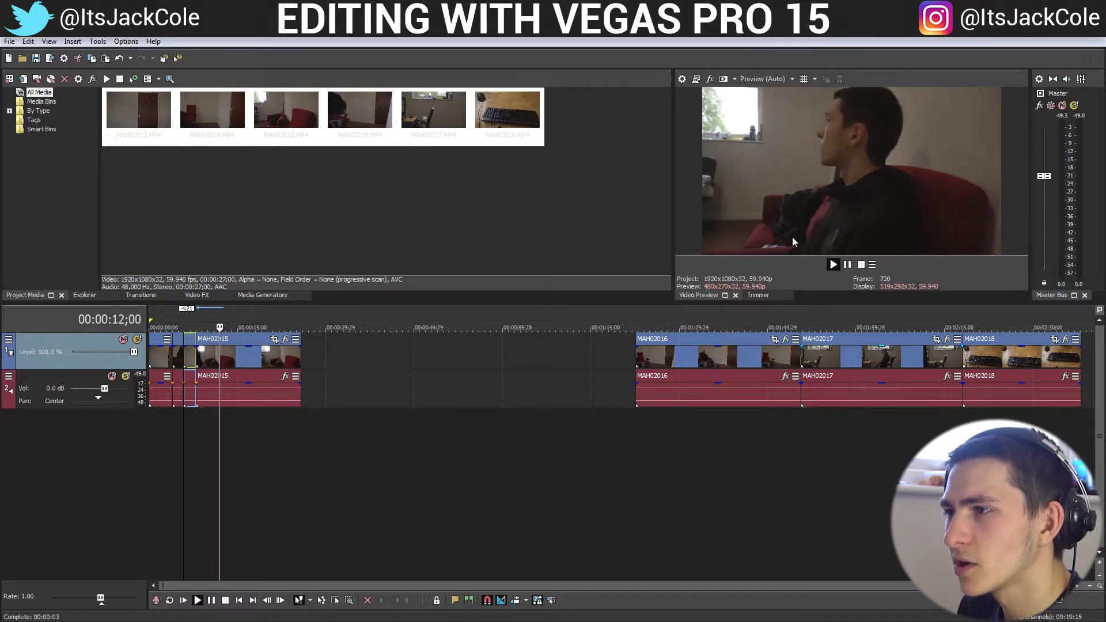
pyautogui.click(847, 265)
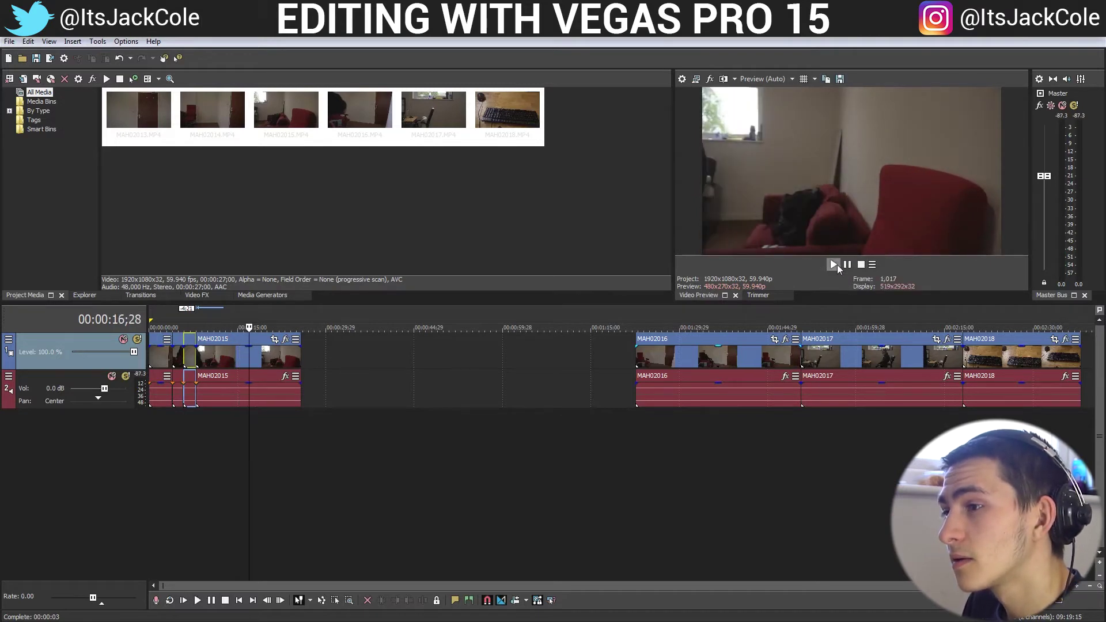
pyautogui.click(248, 353)
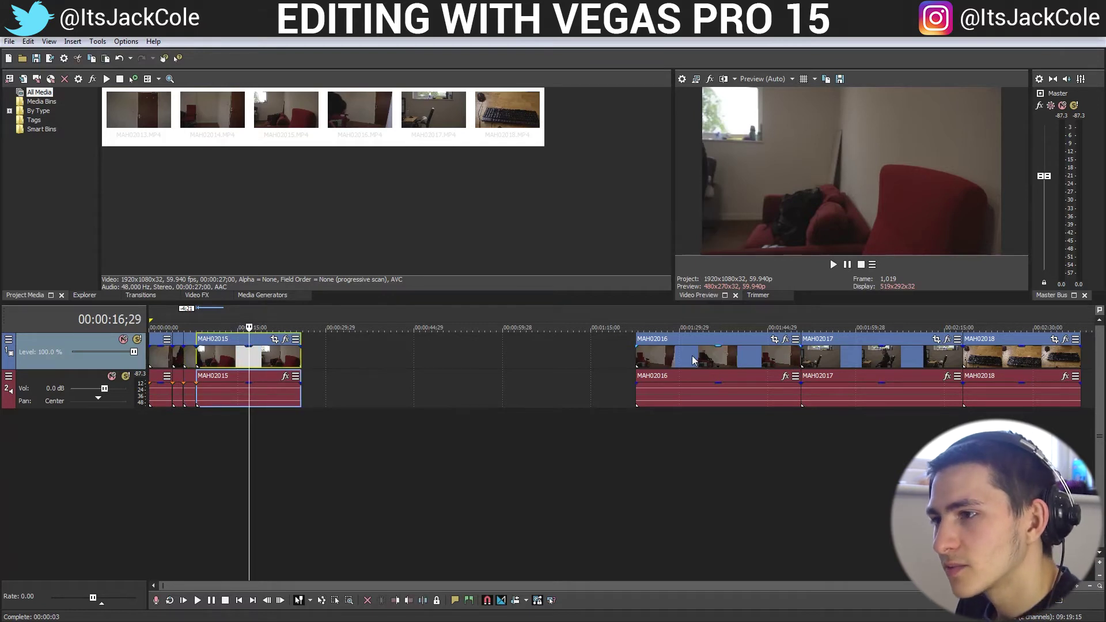
pyautogui.press('s')
pyautogui.press('Delete')
# Step: Place MAH02016 directly after the trimmed MAH02015 clip and cut away its part before 00:00:36;04, closing the gap
pyautogui.moveTo(667, 352); pyautogui.dragTo(318, 353)
pyautogui.click(266, 396)
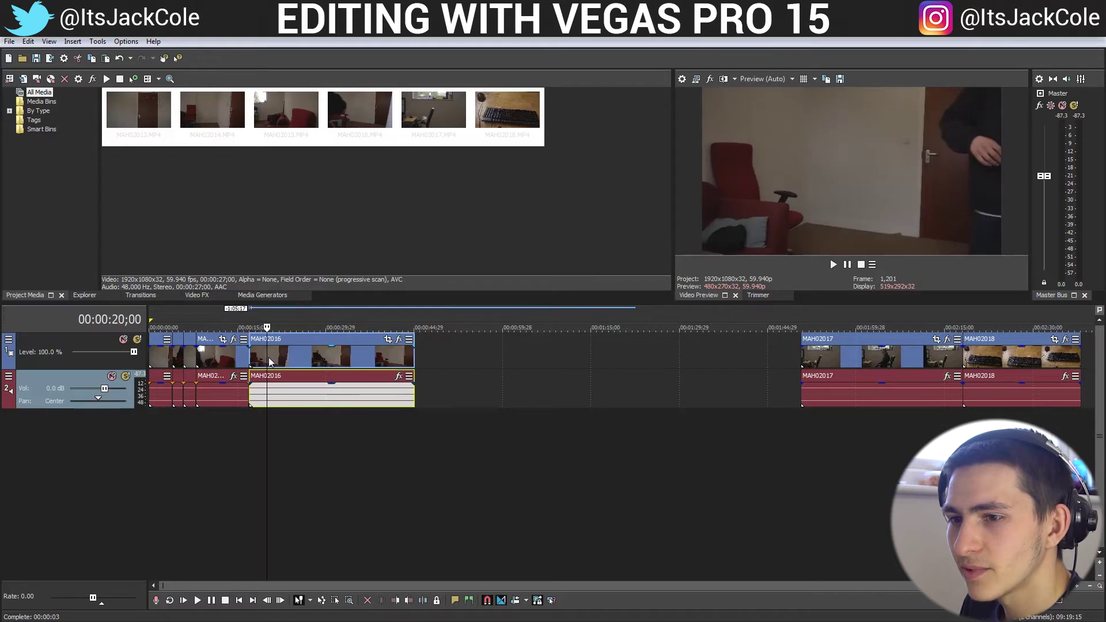
pyautogui.moveTo(267, 353); pyautogui.dragTo(316, 361)
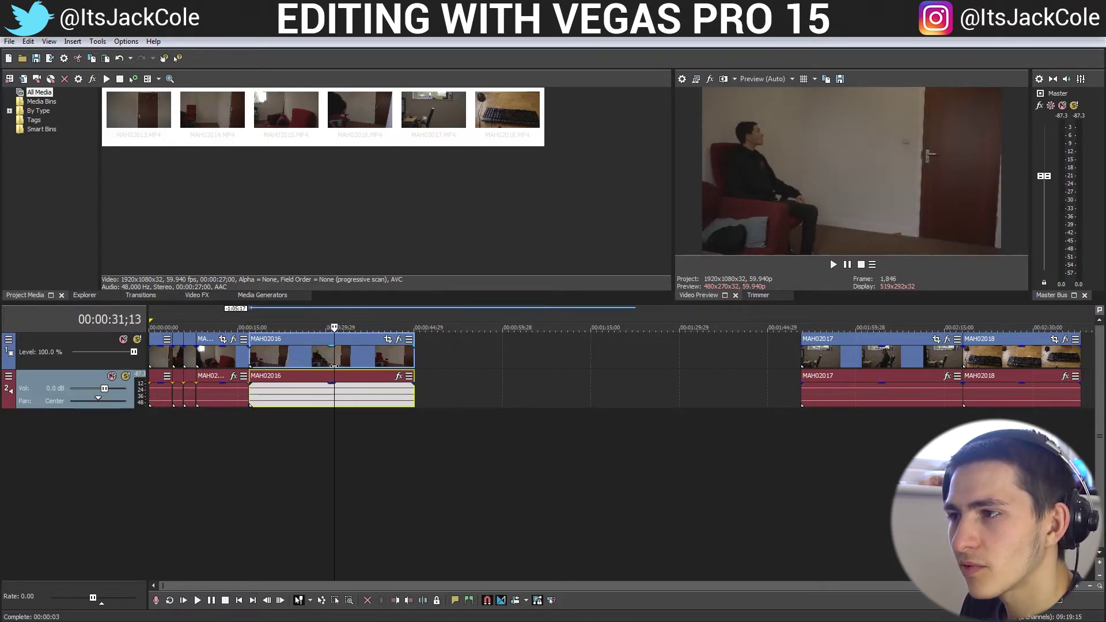
pyautogui.moveTo(360, 378); pyautogui.dragTo(361, 378)
pyautogui.press('s')
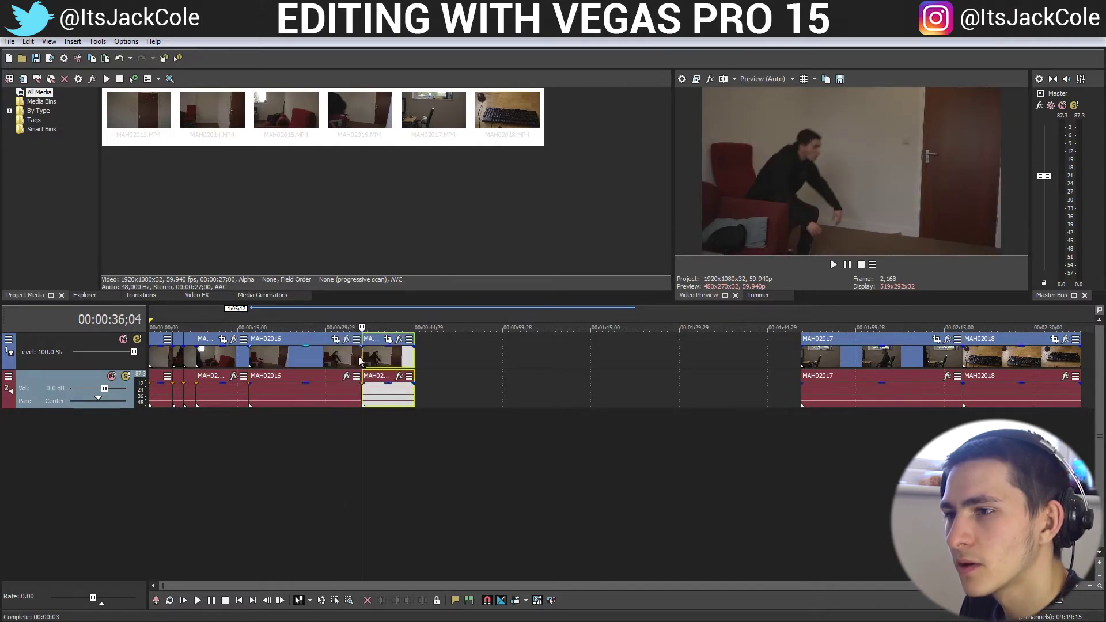
pyautogui.click(338, 357)
pyautogui.press('Delete')
# Step: Play the end of MAH02015 into MAH02016 to check the cut between them
pyautogui.click(216, 357)
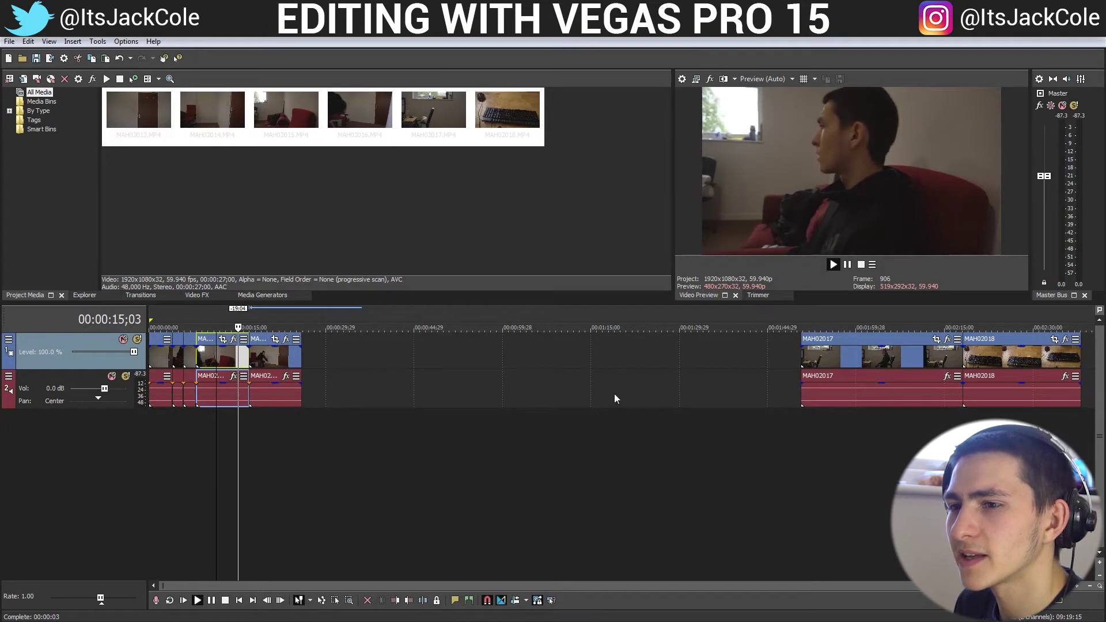
pyautogui.click(619, 449)
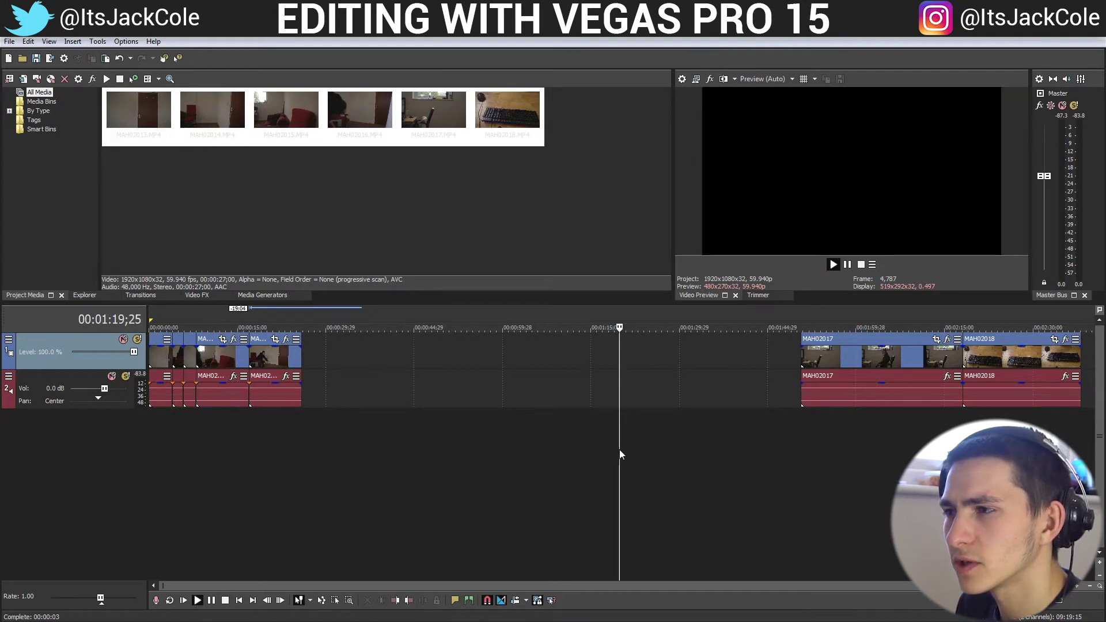
pyautogui.click(244, 432)
pyautogui.click(234, 439)
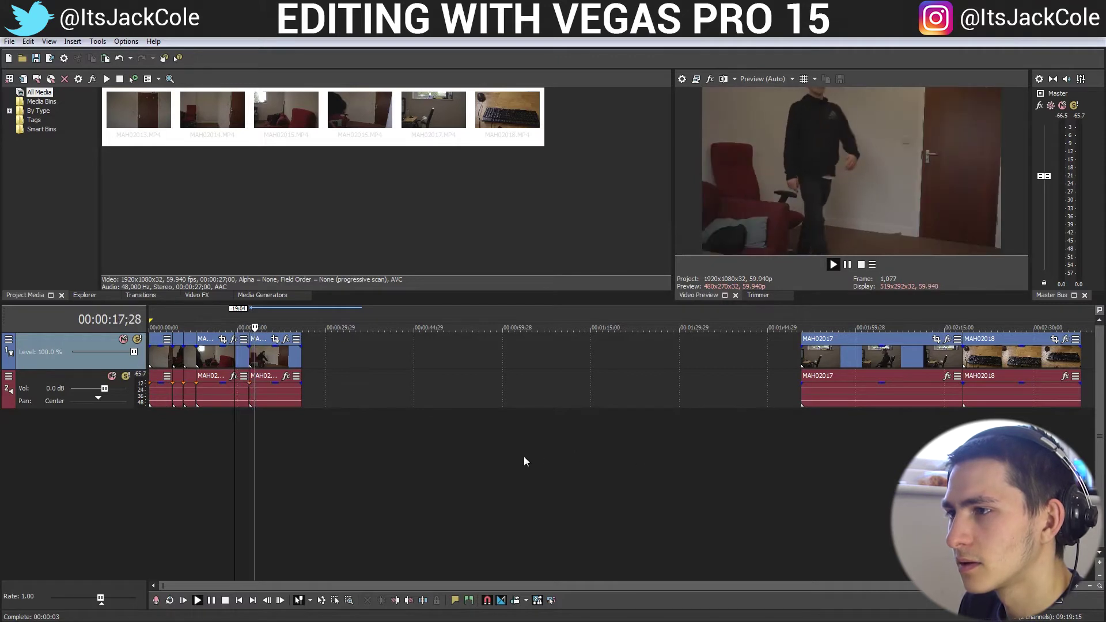
pyautogui.press('space')
# Step: Trim a few more frames off the start of MAH02016 and move it back against MAH02015
pyautogui.click(254, 358)
pyautogui.click(250, 352)
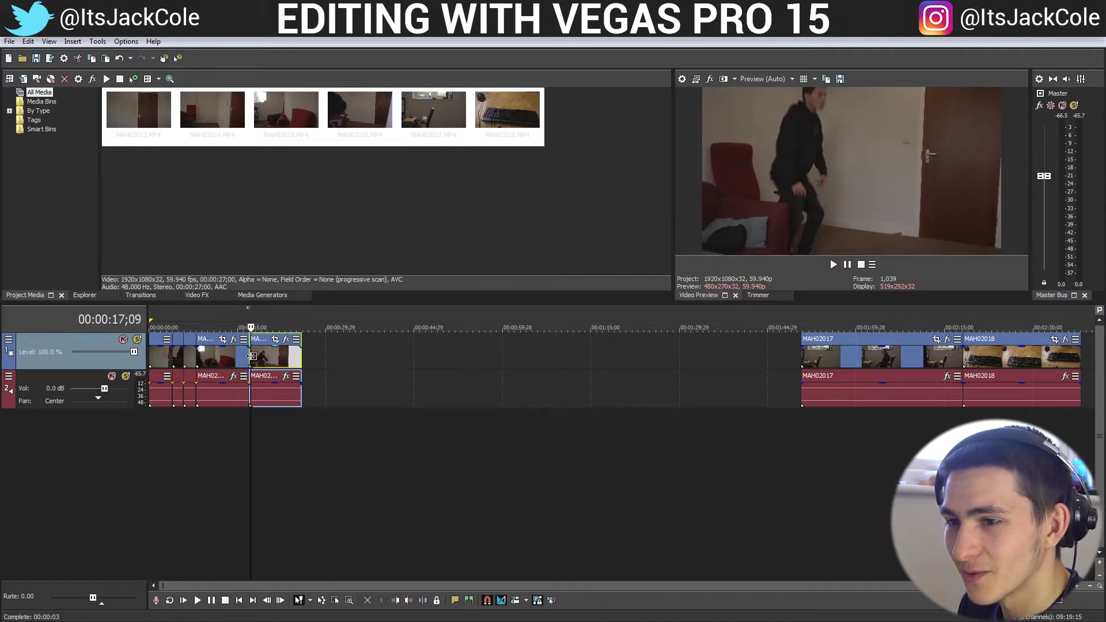
pyautogui.moveTo(260, 359); pyautogui.dragTo(265, 360)
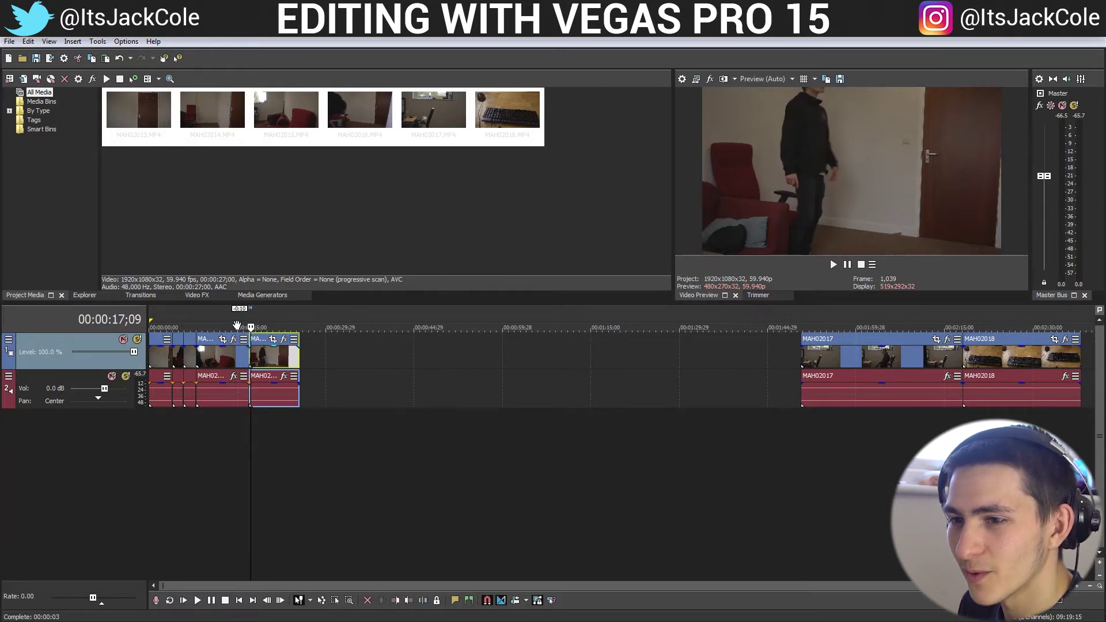
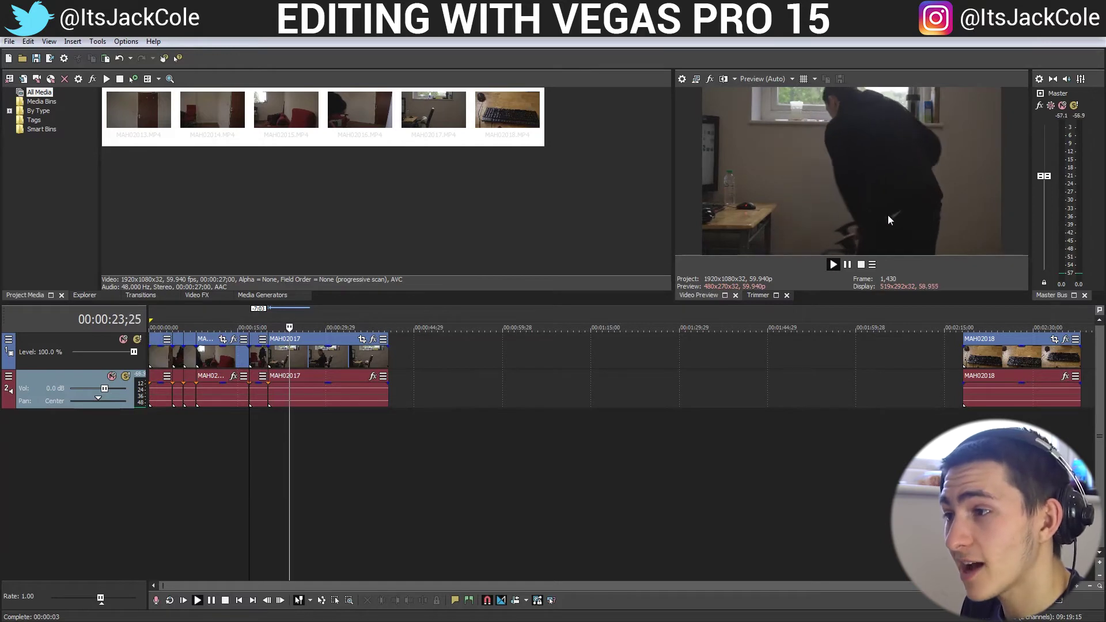
# Step: Play MAH02017 to find its end point, split it at 00:00:29;20 and delete the part after the cut
pyautogui.click(306, 353)
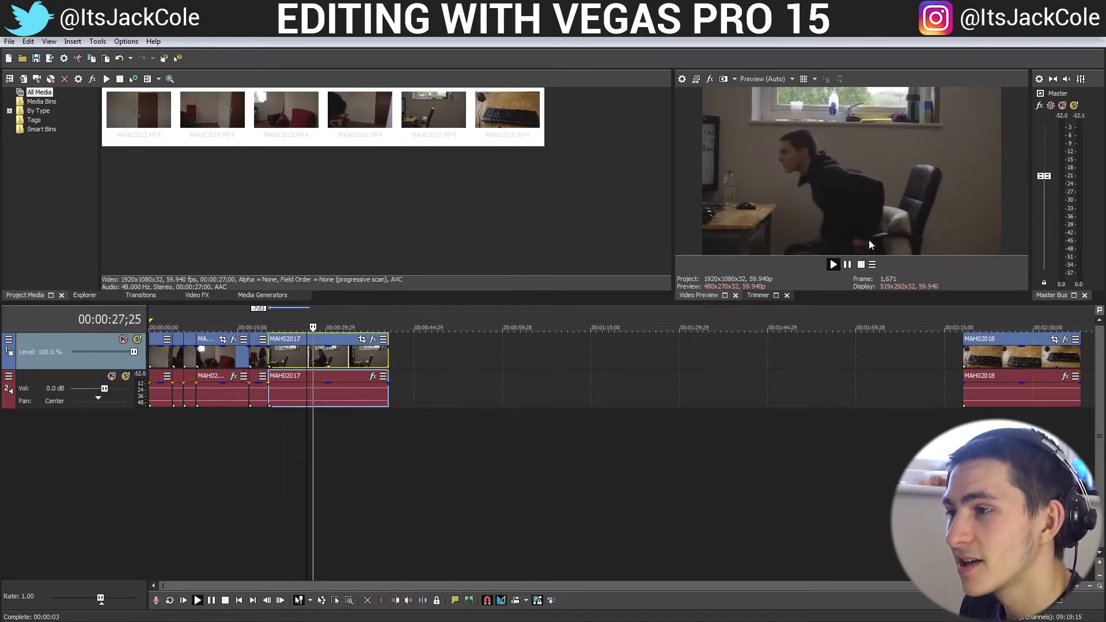
pyautogui.click(331, 360)
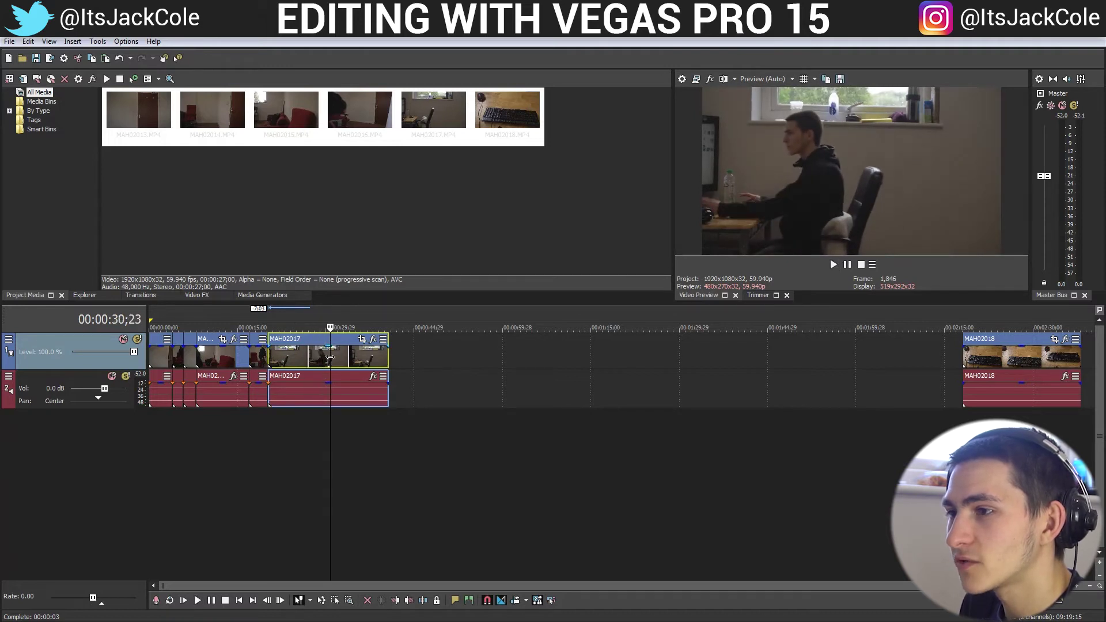
pyautogui.press('j')
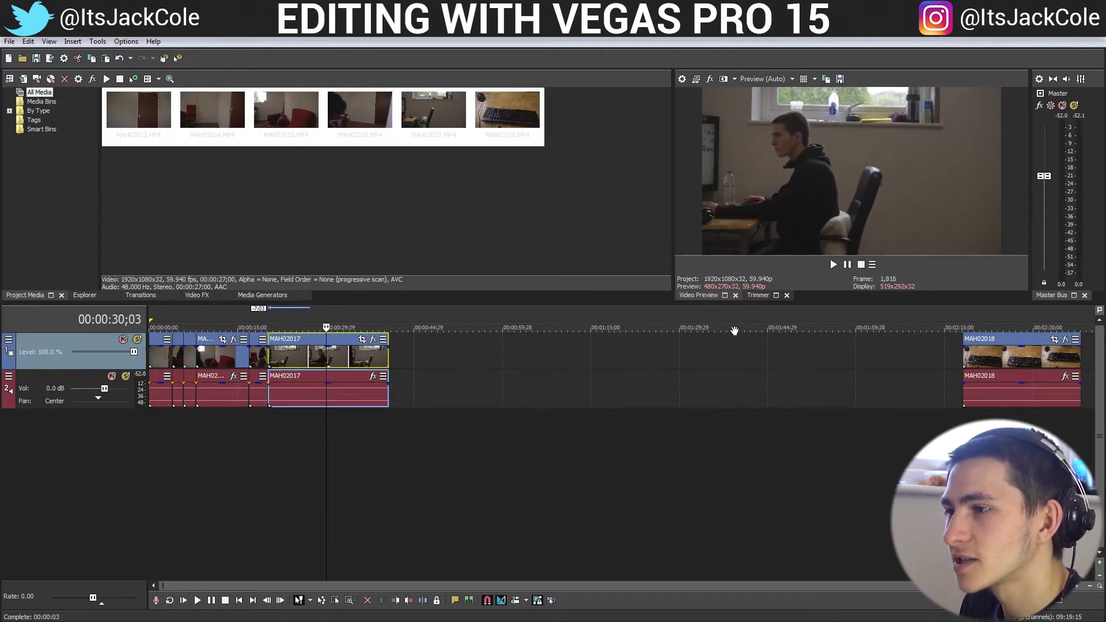
pyautogui.press('l')
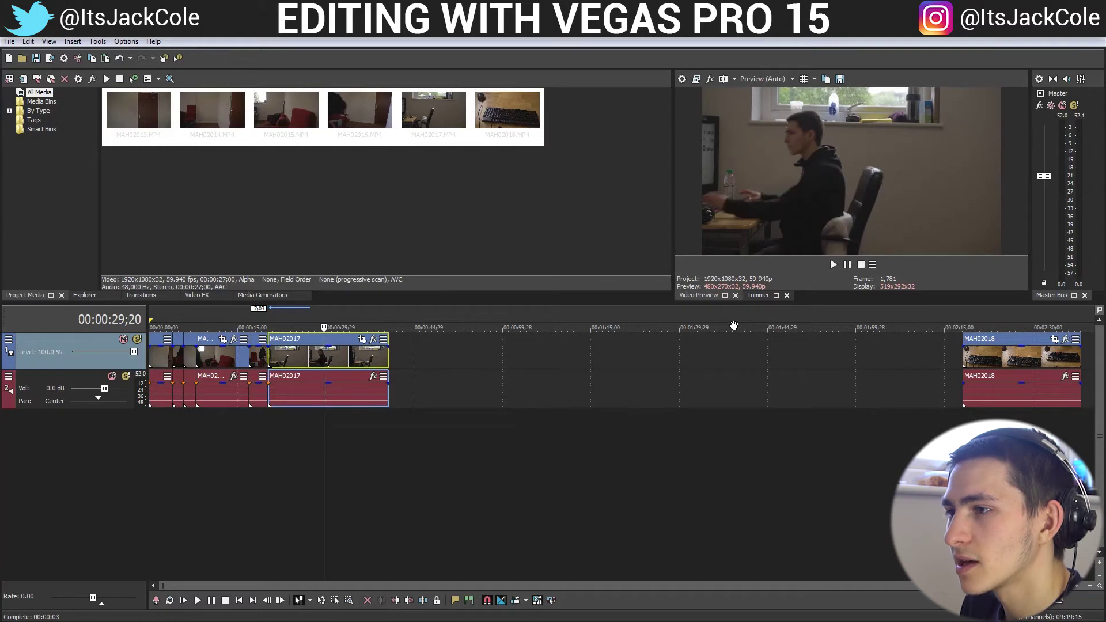
pyautogui.press('s')
pyautogui.press('Delete')
# Step: Place MAH02018 directly after the trimmed MAH02017 clip and cut away its part before 00:00:41;12, closing the gap
pyautogui.moveTo(1005, 358); pyautogui.dragTo(362, 353)
pyautogui.click(382, 417)
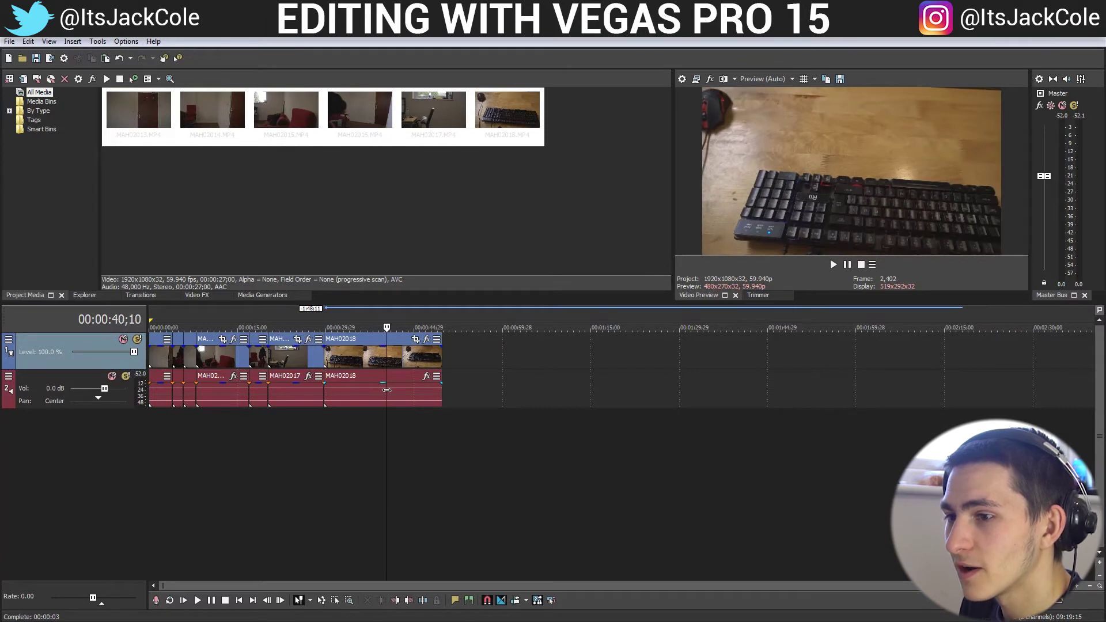
pyautogui.moveTo(393, 391)
pyautogui.mouseDown()
pyautogui.moveTo(410, 393)
pyautogui.moveTo(393, 395)
pyautogui.mouseUp()
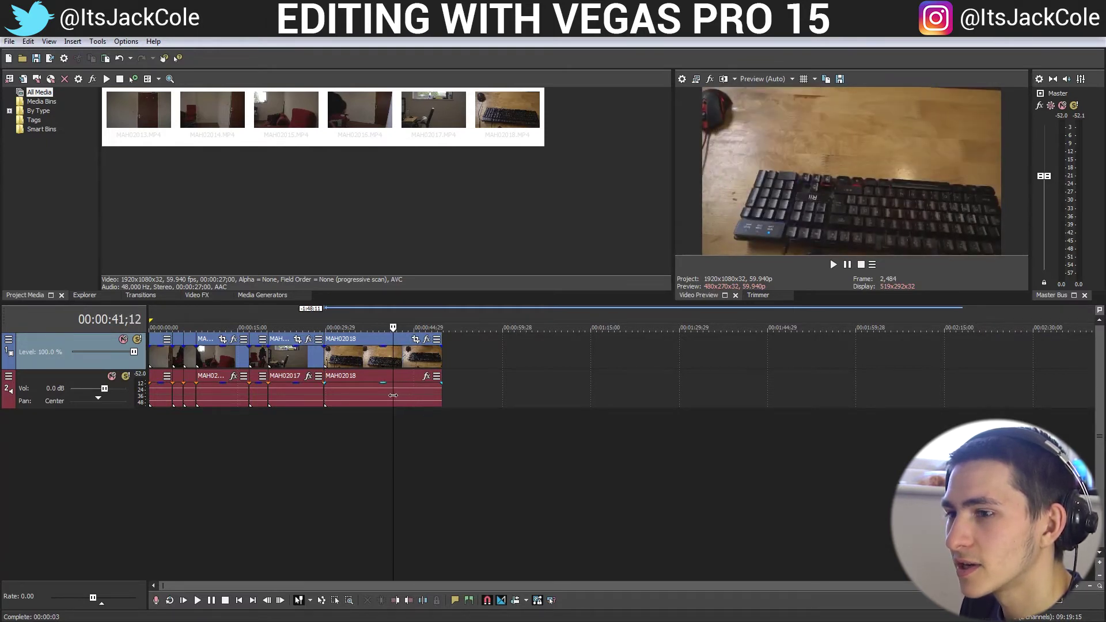
pyautogui.press('s')
pyautogui.click(375, 389)
pyautogui.press('Delete')
pyautogui.moveTo(413, 392); pyautogui.dragTo(340, 397)
# Step: Play the end of MAH02017 into MAH02018 to check the cut between them
pyautogui.click(297, 426)
pyautogui.press('space')
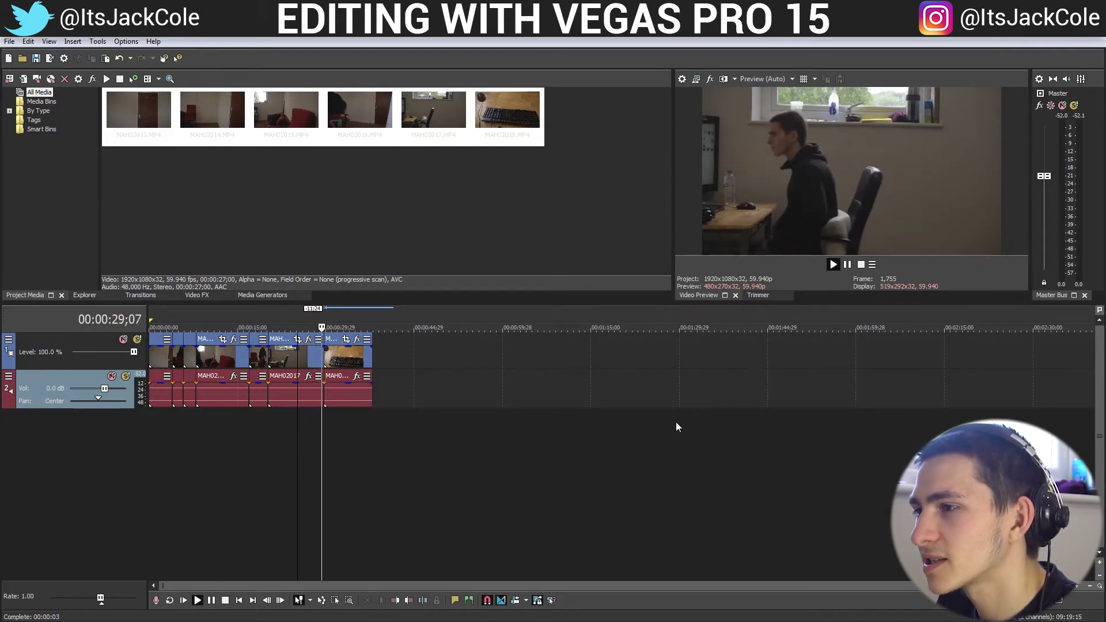
pyautogui.press('space')
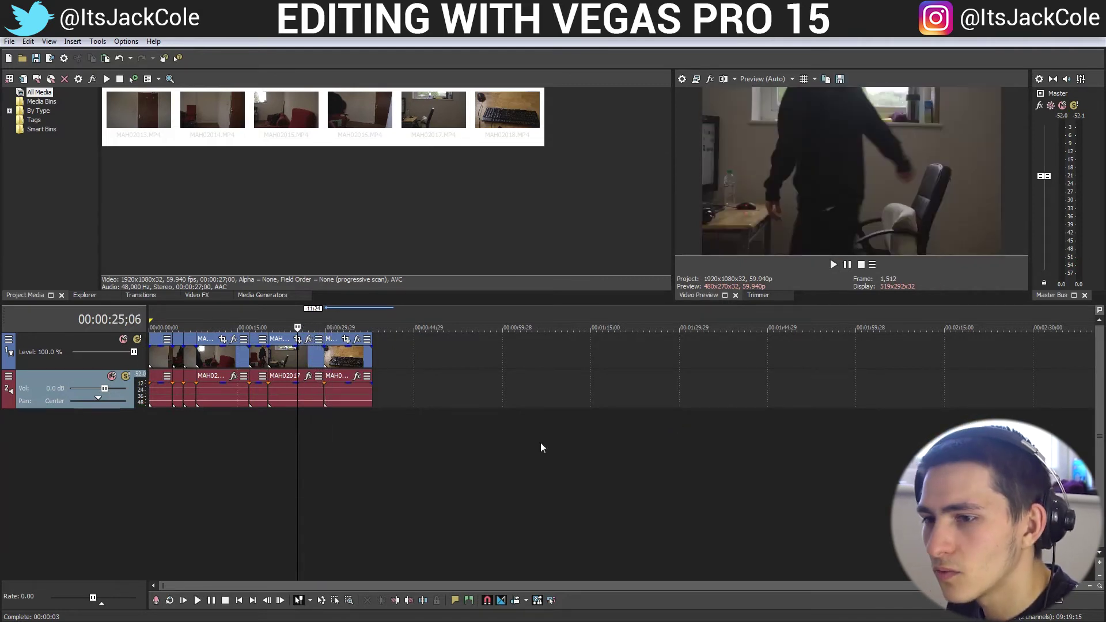
# Step: Delete the short leftover piece between MAH02017 and MAH02018 and move MAH02018 against the end of MAH02017
pyautogui.click(337, 397)
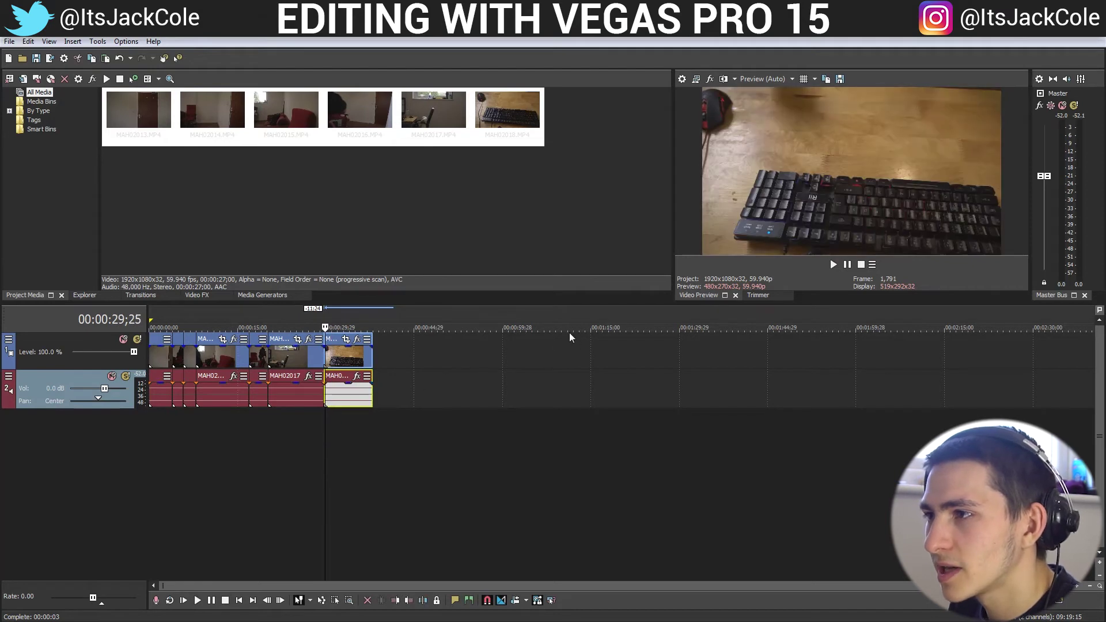
pyautogui.click(322, 394)
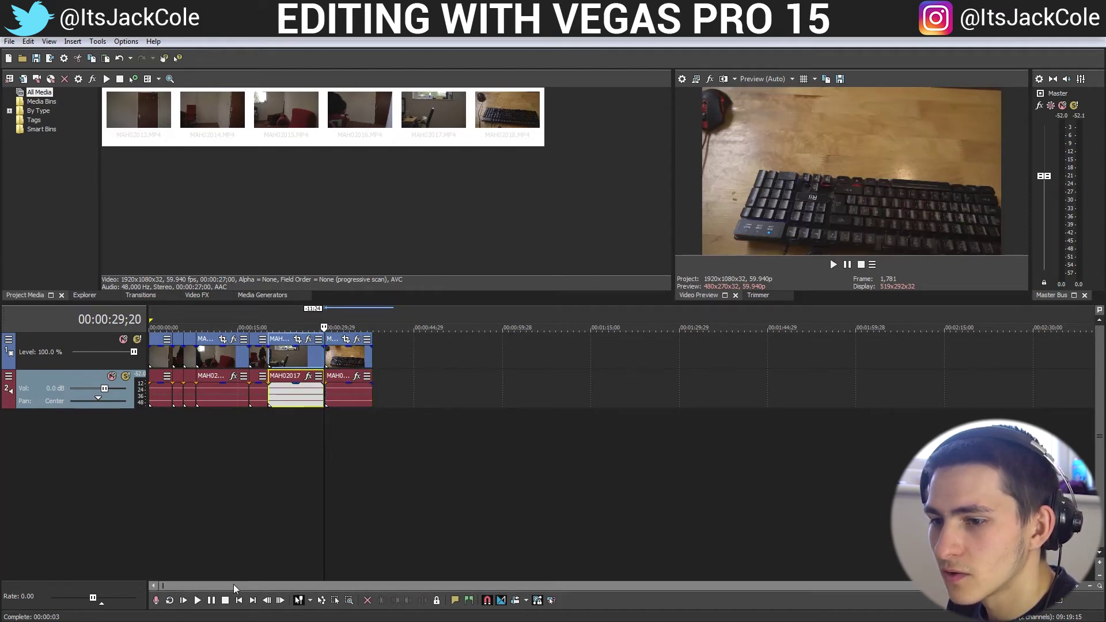
pyautogui.scroll(10, 344, 428)
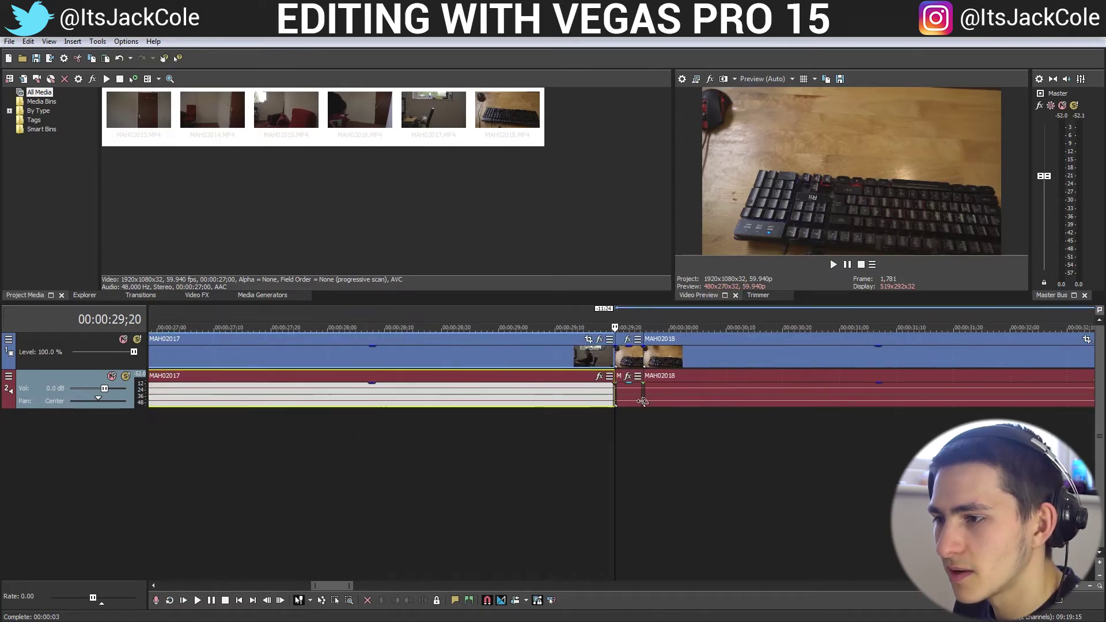
pyautogui.press('Delete')
pyautogui.moveTo(676, 398); pyautogui.dragTo(649, 398)
# Step: Play across the tightened cut between MAH02017 and MAH02018 to check the match
pyautogui.click(520, 449)
pyautogui.press('space')
pyautogui.scroll(-5, 759, 497)
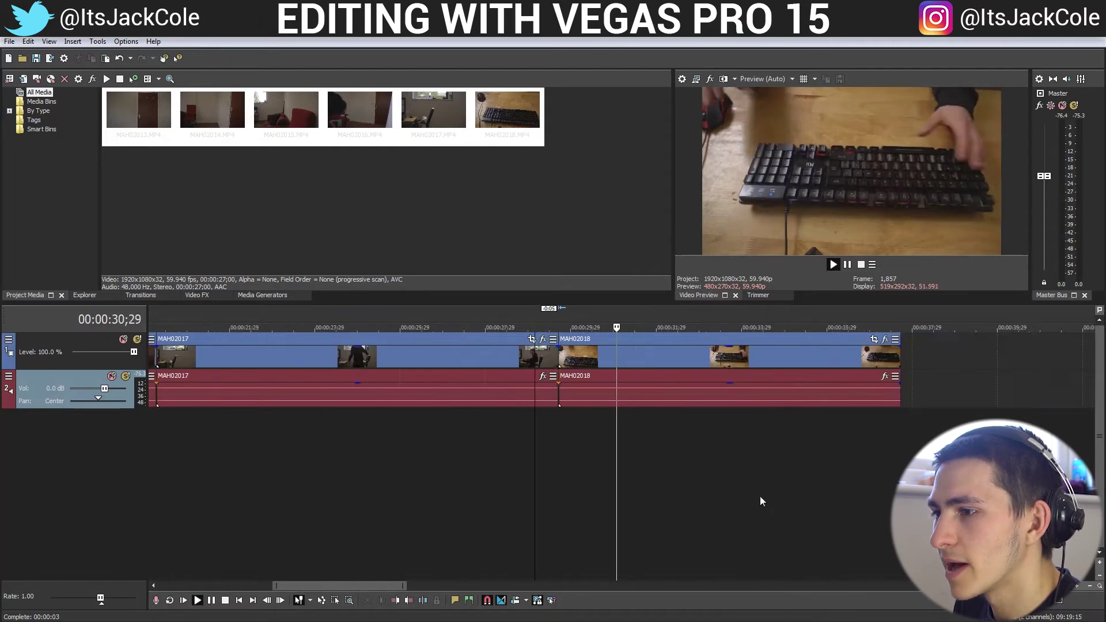
pyautogui.press('space')
# Step: Split MAH02018 at 00:00:32;15 and delete the part after the cut
pyautogui.click(654, 357)
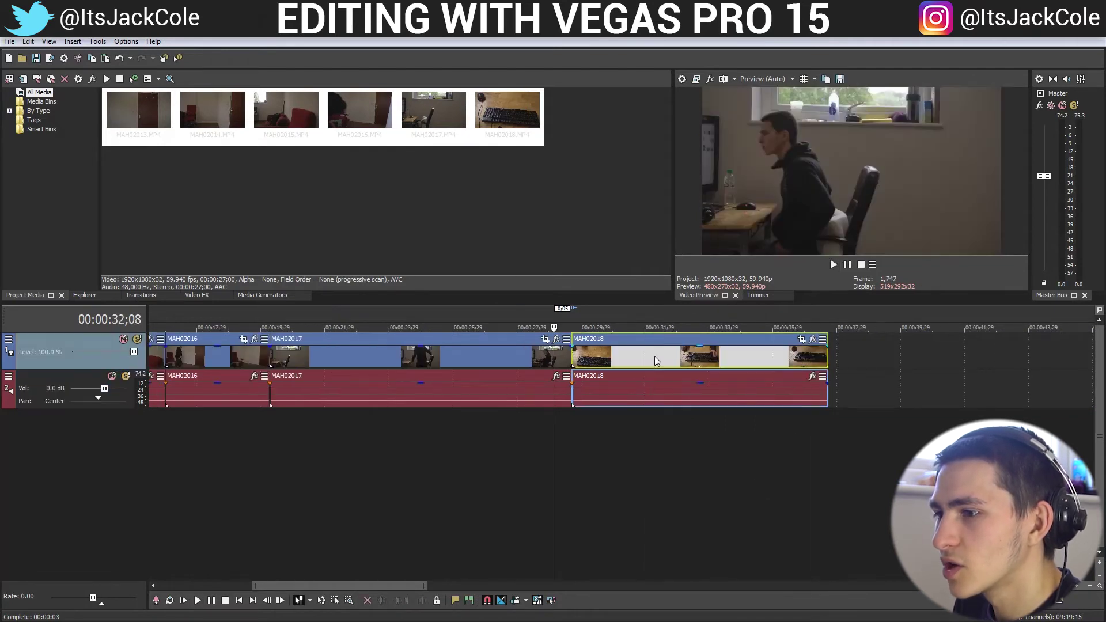
pyautogui.click(662, 357)
pyautogui.press('s')
pyautogui.press('Delete')
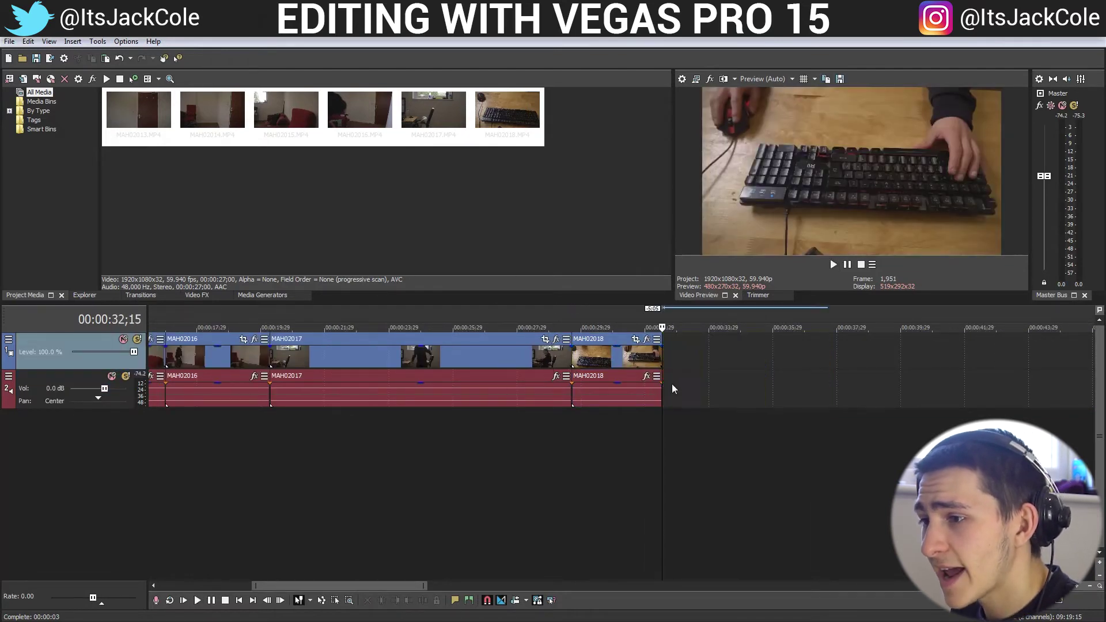
pyautogui.scroll(-5, 631, 381)
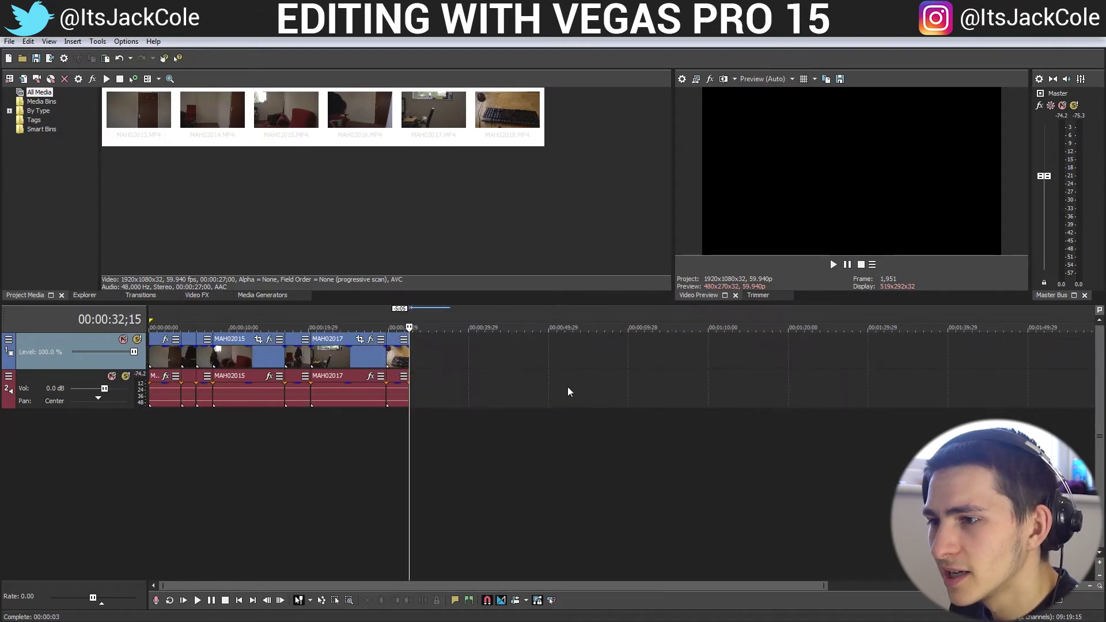
pyautogui.hotkey('ctrl', 's')
pyautogui.click(687, 359)
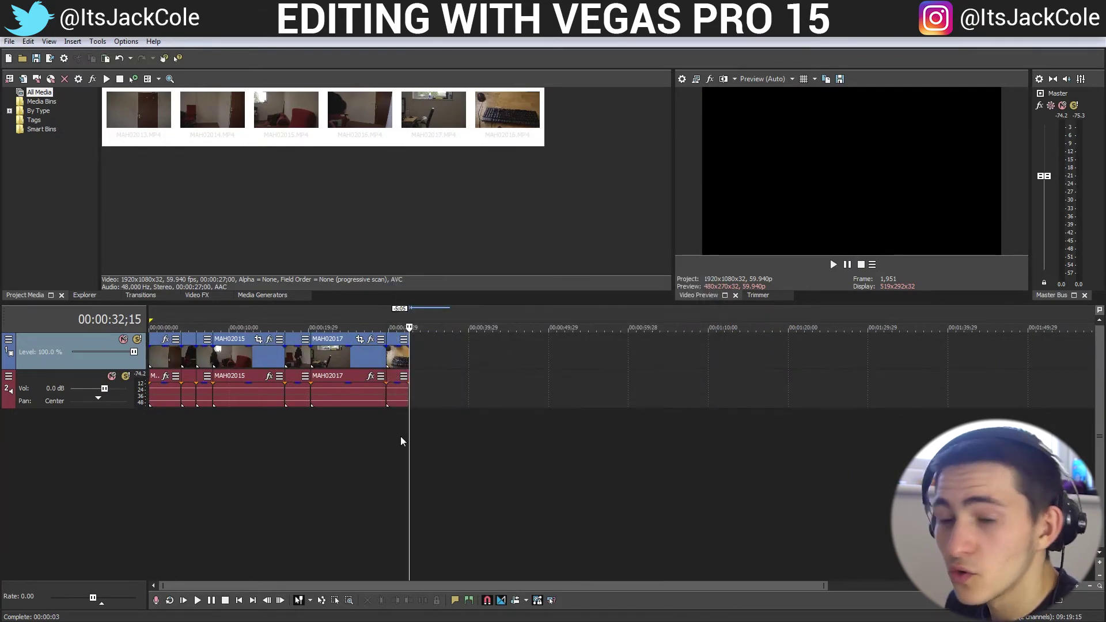
pyautogui.hotkey('ctrl', 's')
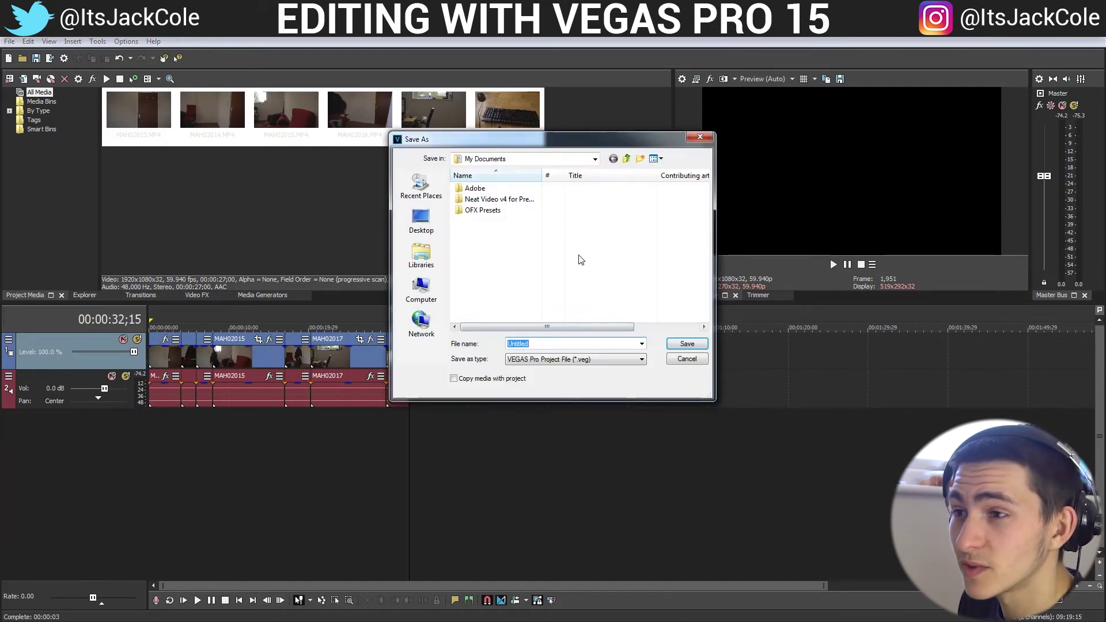
pyautogui.click(698, 360)
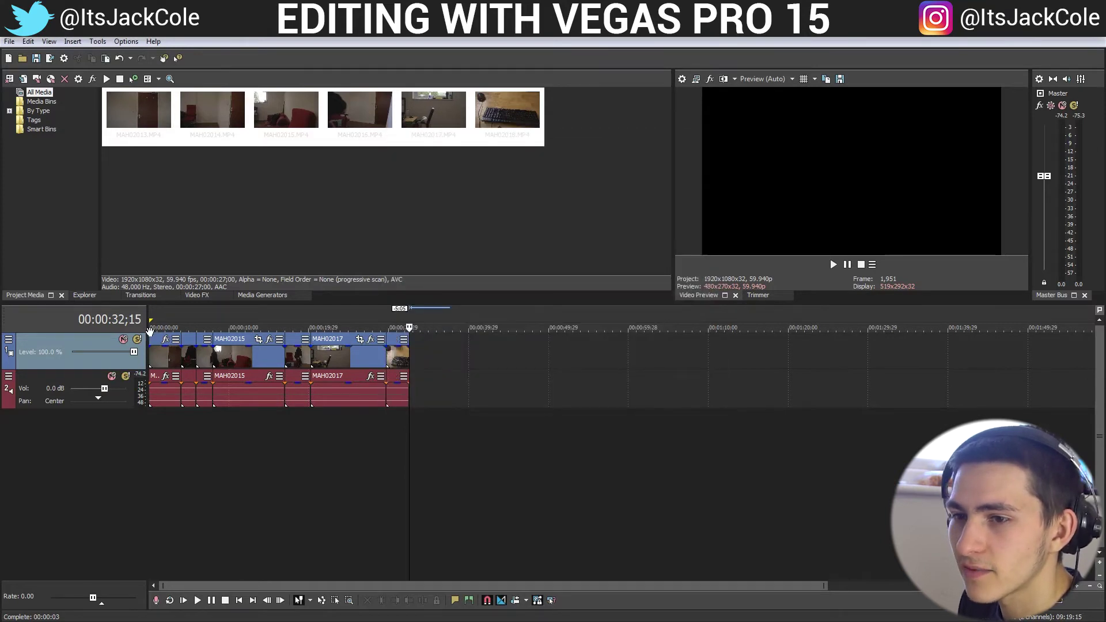
# Step: Play the whole edited sequence from 00:00:00;00 to review all the cuts
pyautogui.click(156, 354)
pyautogui.click(151, 353)
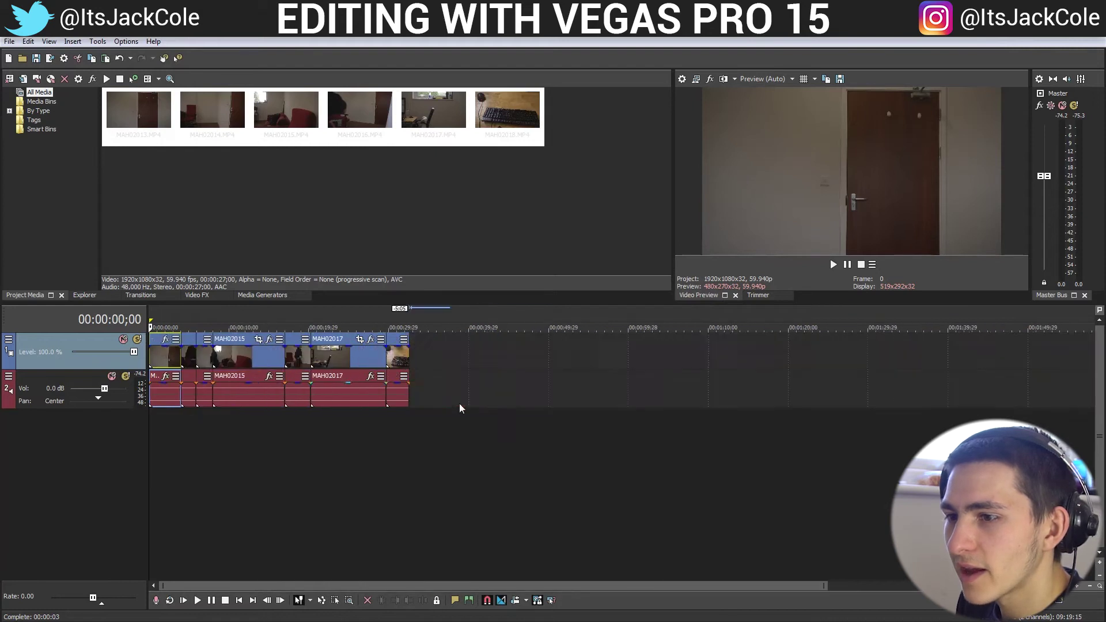
pyautogui.click(506, 426)
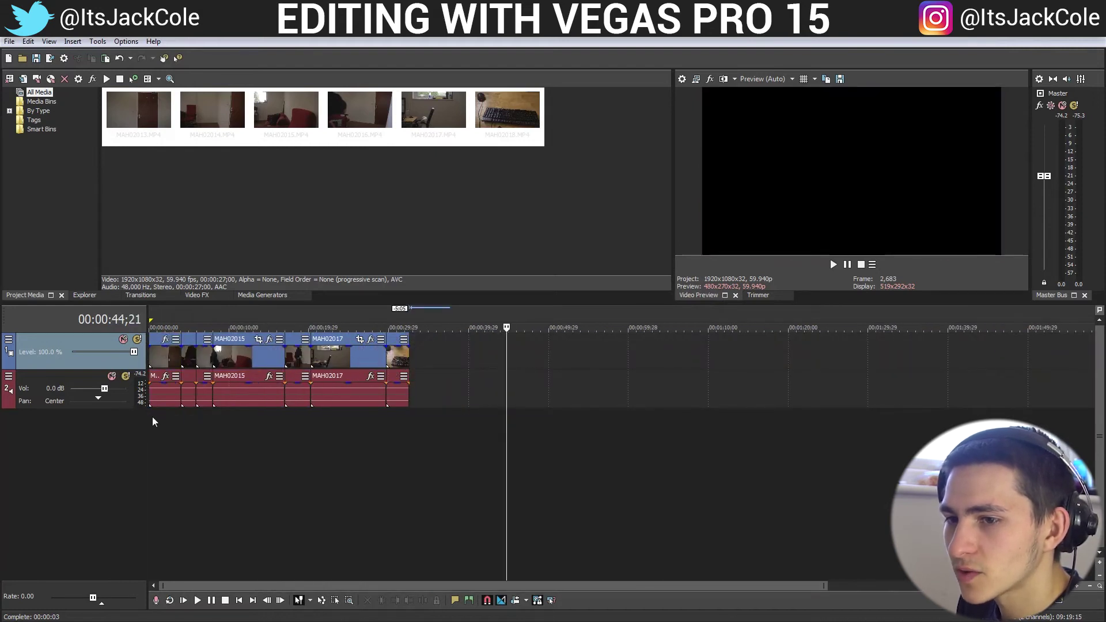
pyautogui.click(152, 416)
pyautogui.press('space')
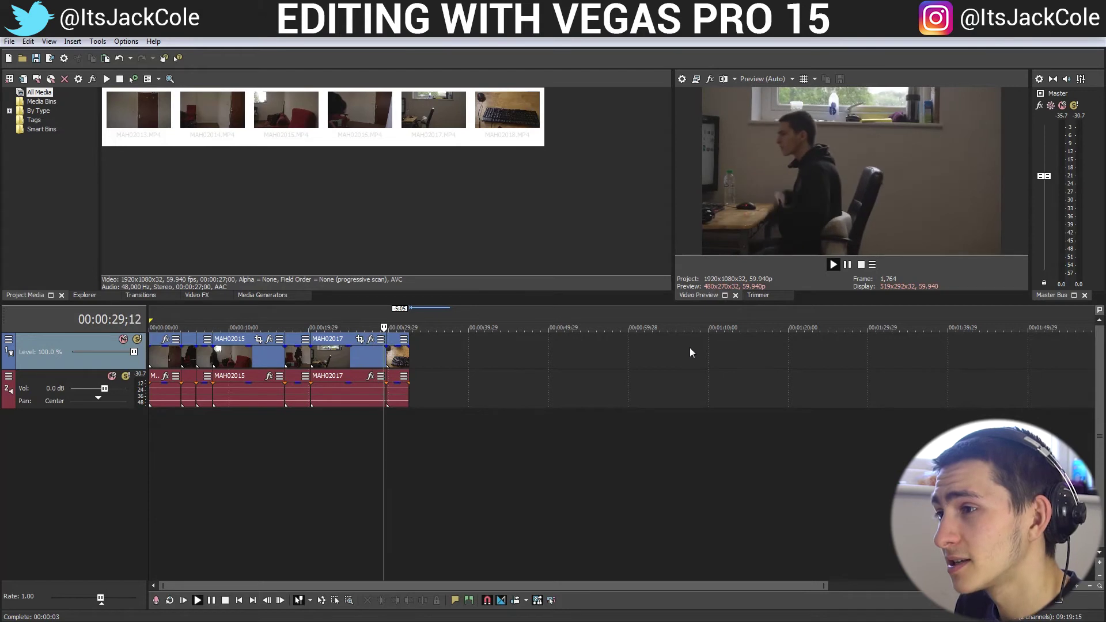
# Step: Replay the final cut into MAH02018, starting from 00:00:27;11
pyautogui.click(368, 414)
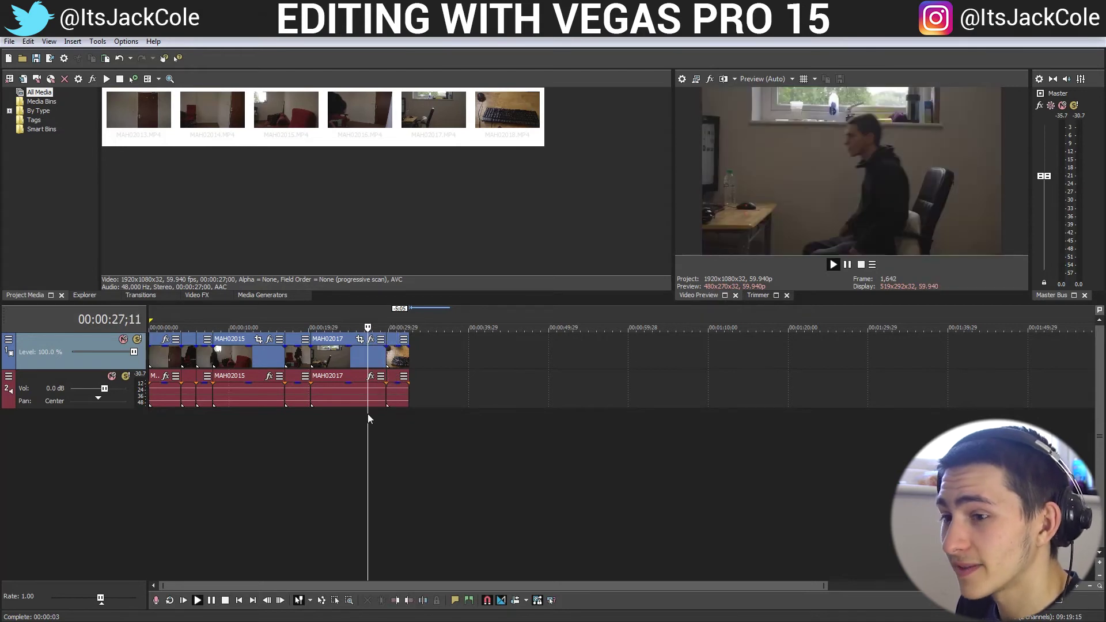
pyautogui.press('space')
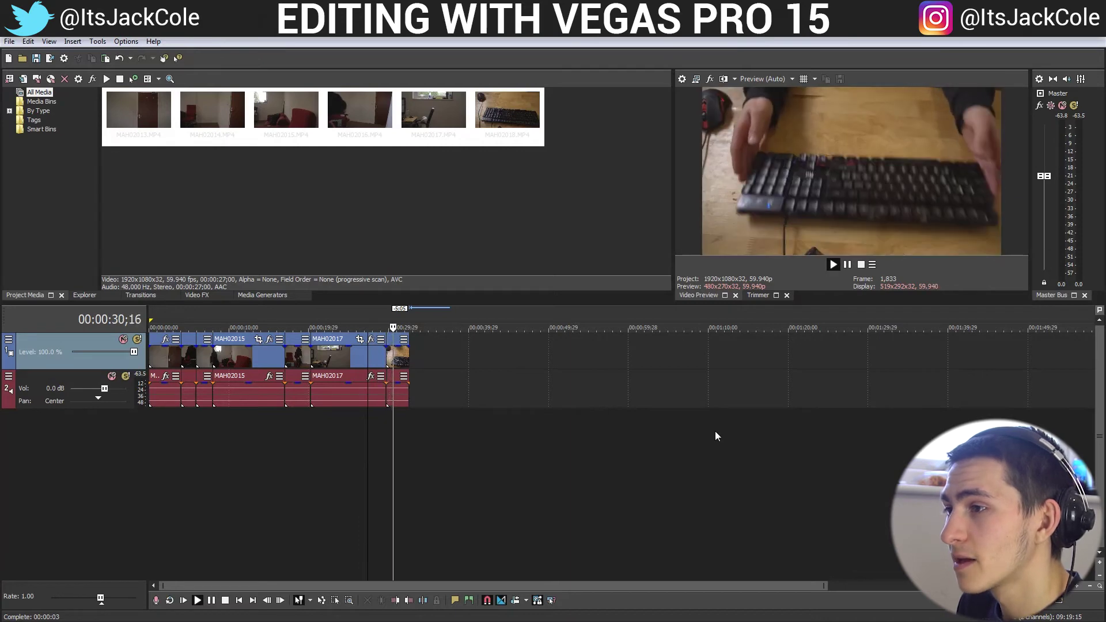
pyautogui.press('space')
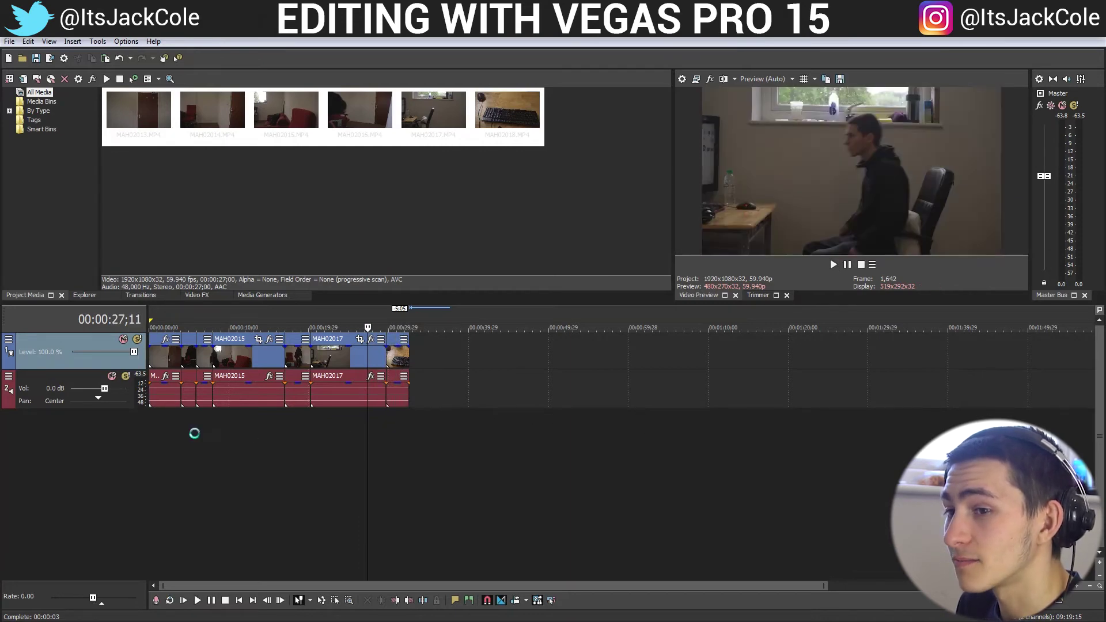
pyautogui.hotkey('ctrl', 's')
pyautogui.click(686, 358)
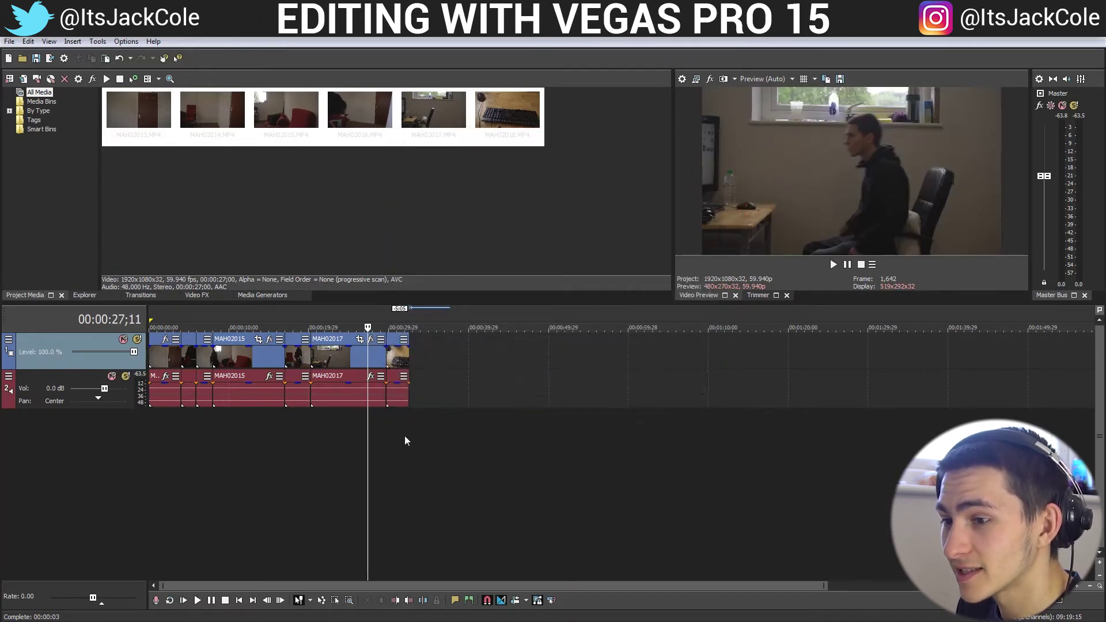
# Step: Add a default Titles & Text event at 00:00:00;00 on a new track above the clips
pyautogui.click(408, 431)
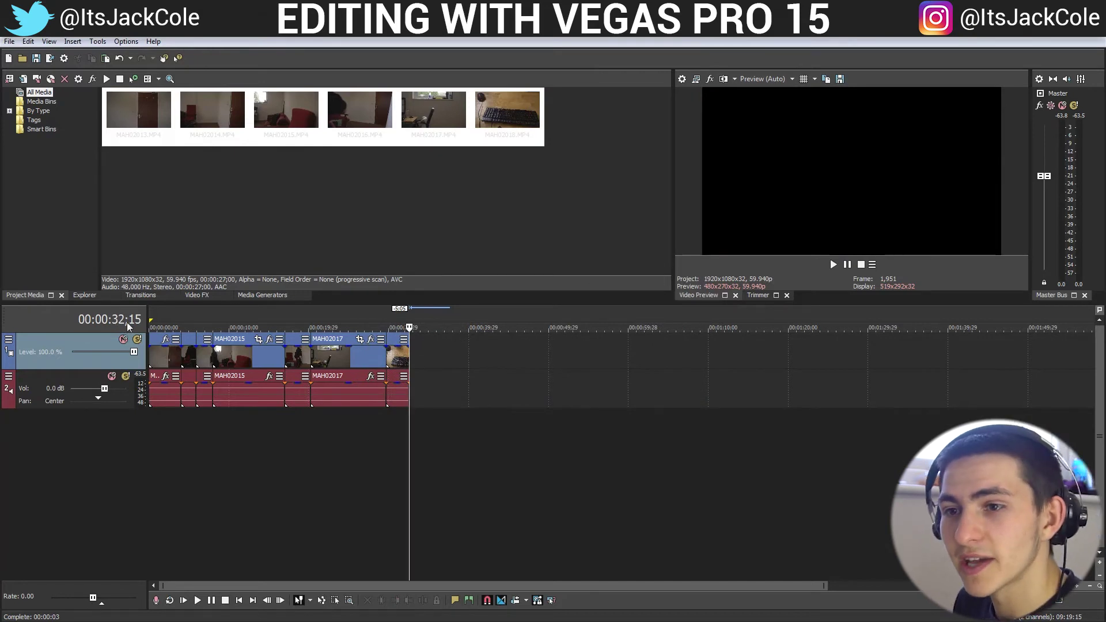
pyautogui.click(150, 423)
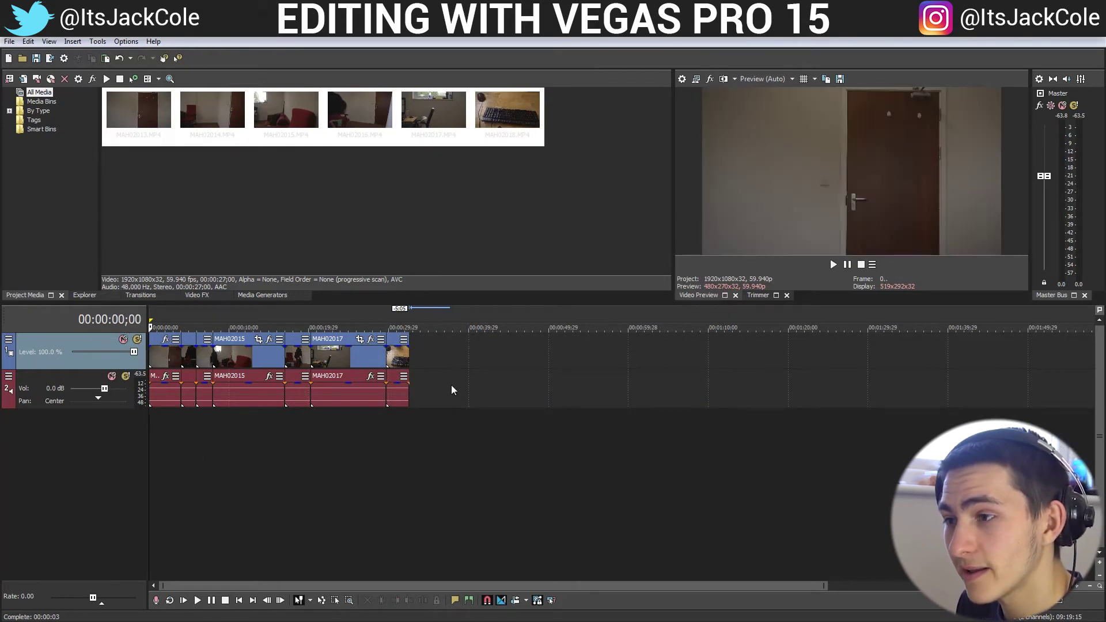
pyautogui.click(261, 296)
pyautogui.click(58, 176)
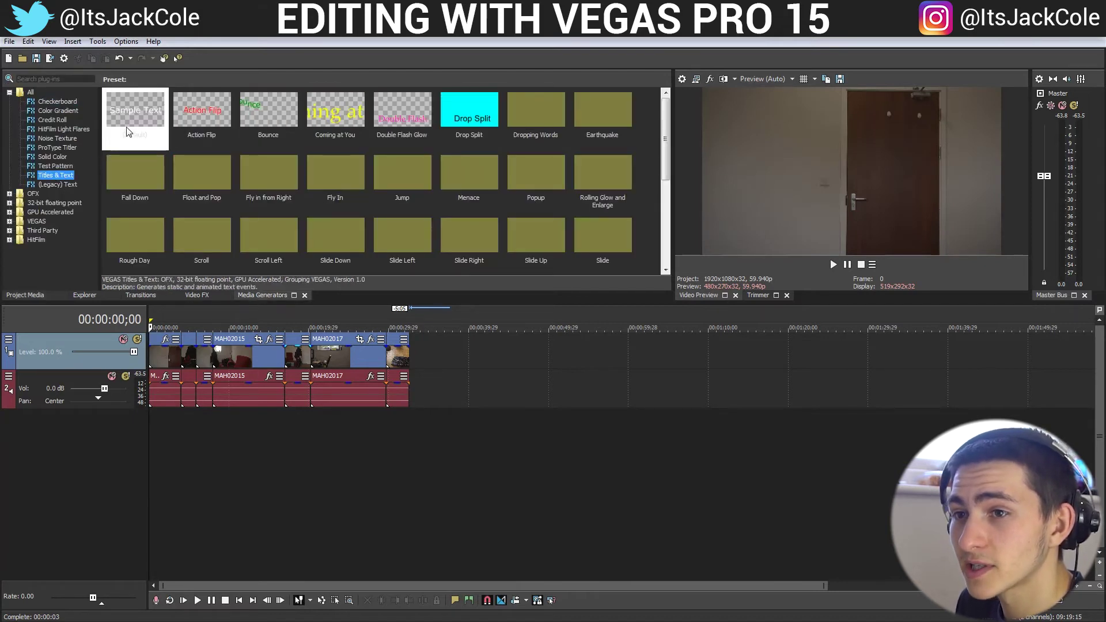
pyautogui.moveTo(137, 109); pyautogui.dragTo(143, 132)
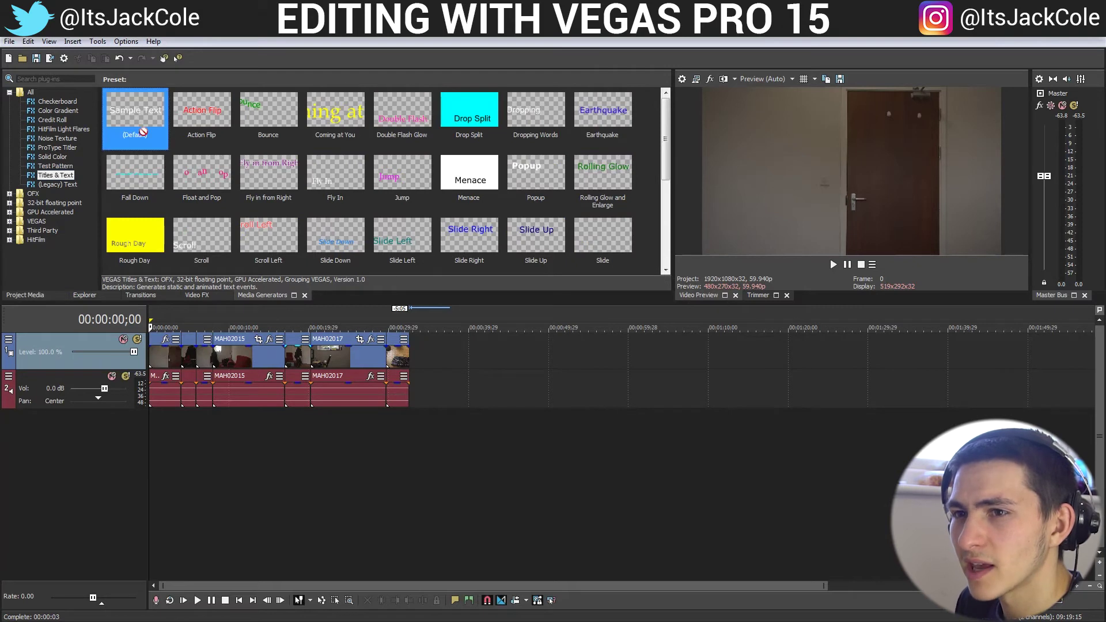
pyautogui.moveTo(247, 329); pyautogui.dragTo(152, 326)
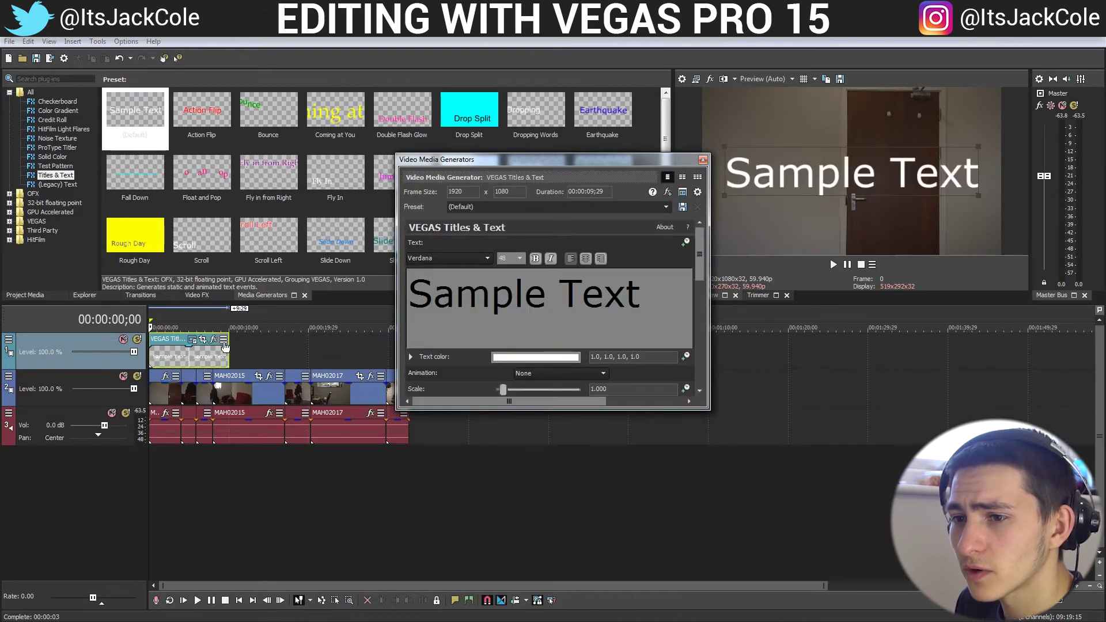
# Step: Replace the title's sample text with SEQUENCE and set its font to Kraash Black
pyautogui.tripleClick(539, 299)
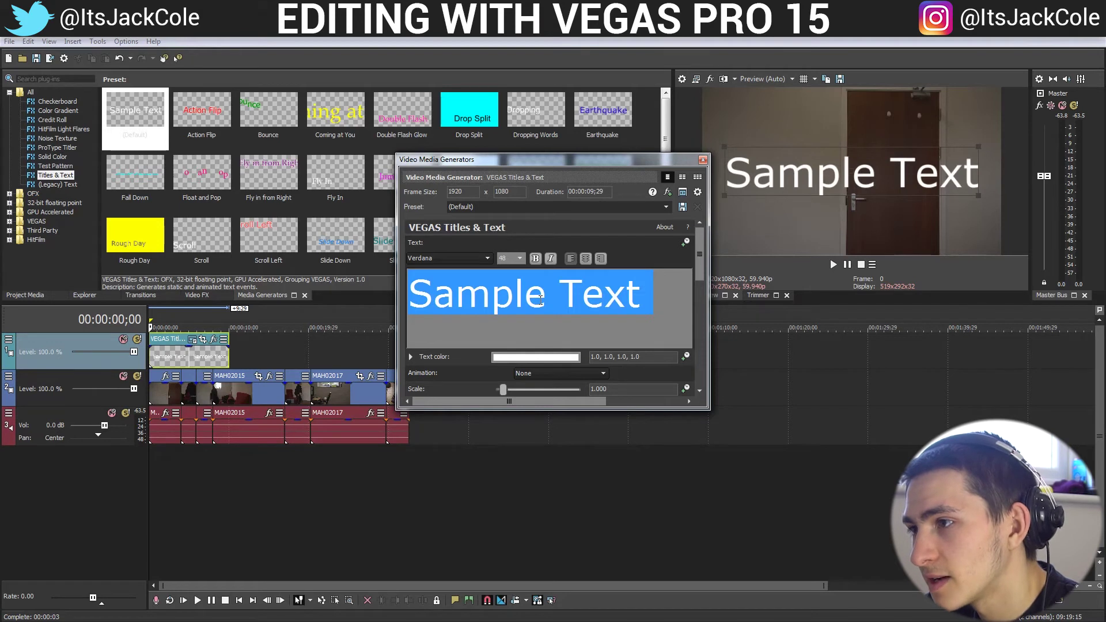
pyautogui.write('SEQUENCE')
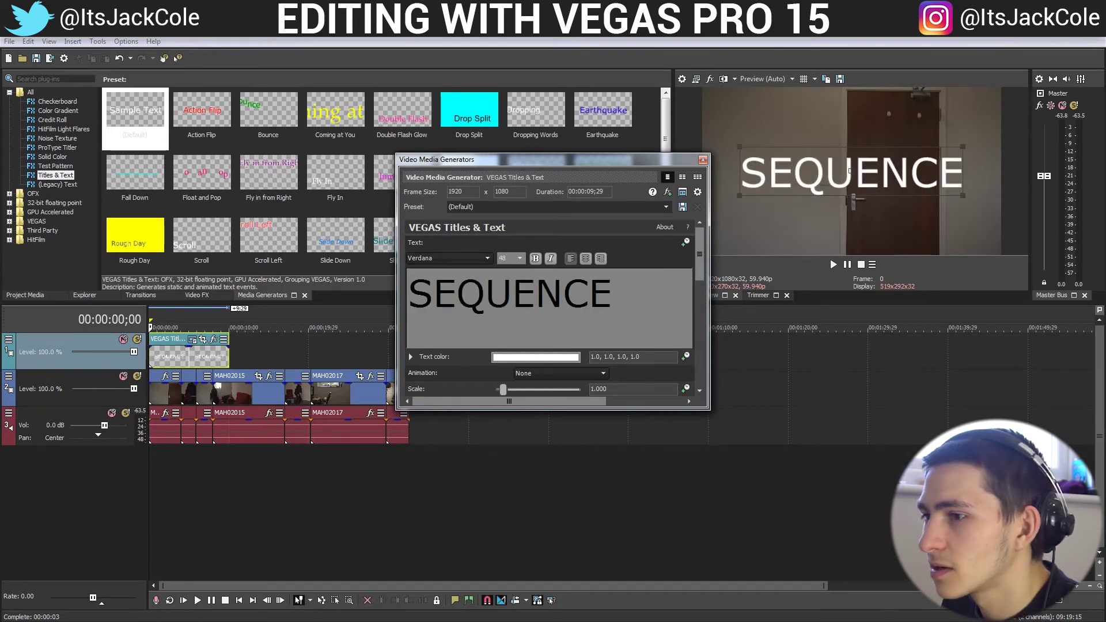
pyautogui.hotkey('ctrl', 'a')
pyautogui.click(458, 257)
pyautogui.press('g')
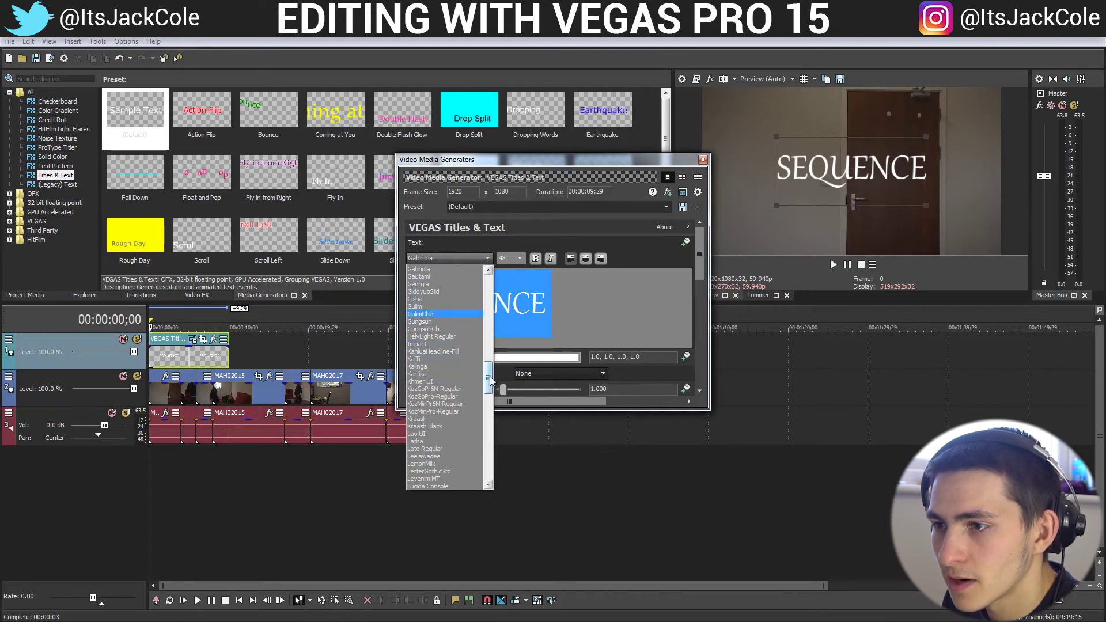
pyautogui.scroll(1, 490, 376)
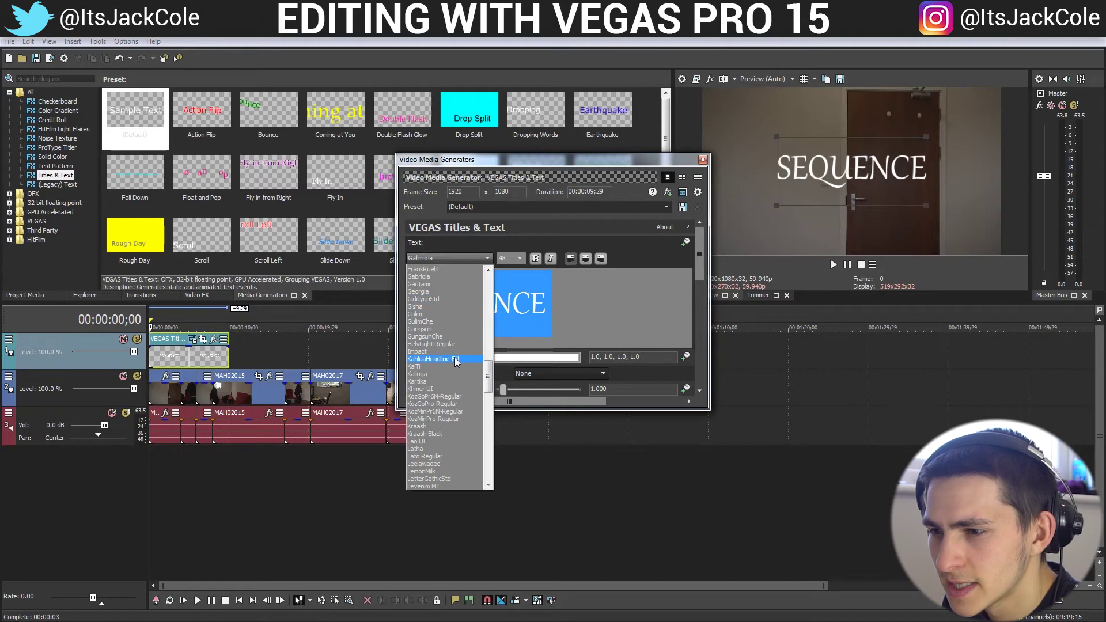
pyautogui.click(447, 432)
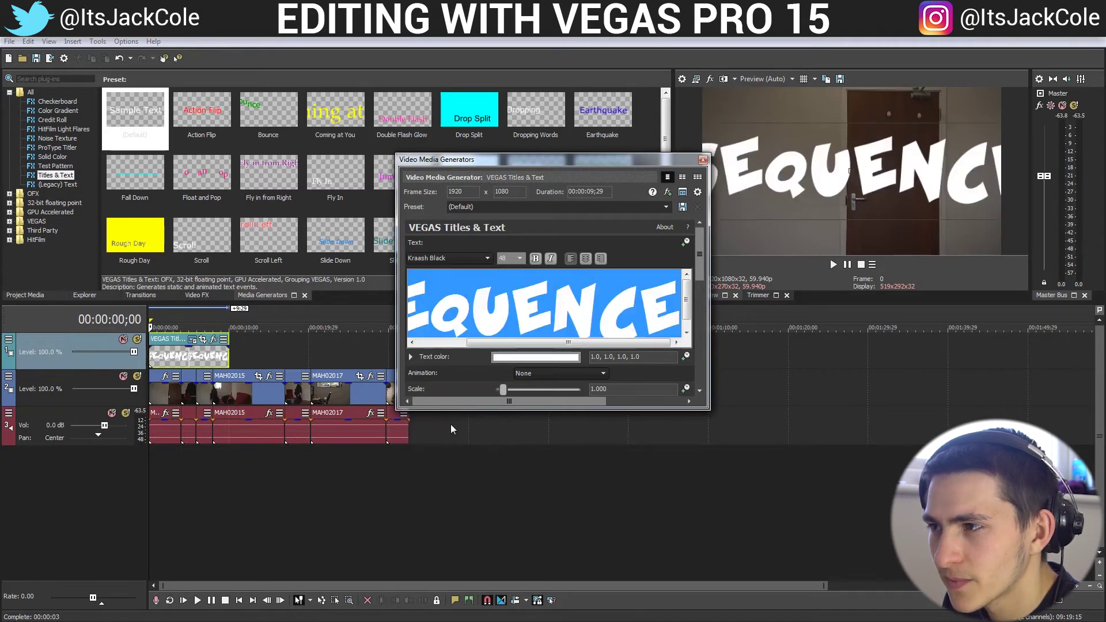
# Step: Set the SEQUENCE title's font size to 20 and close the title settings
pyautogui.click(520, 259)
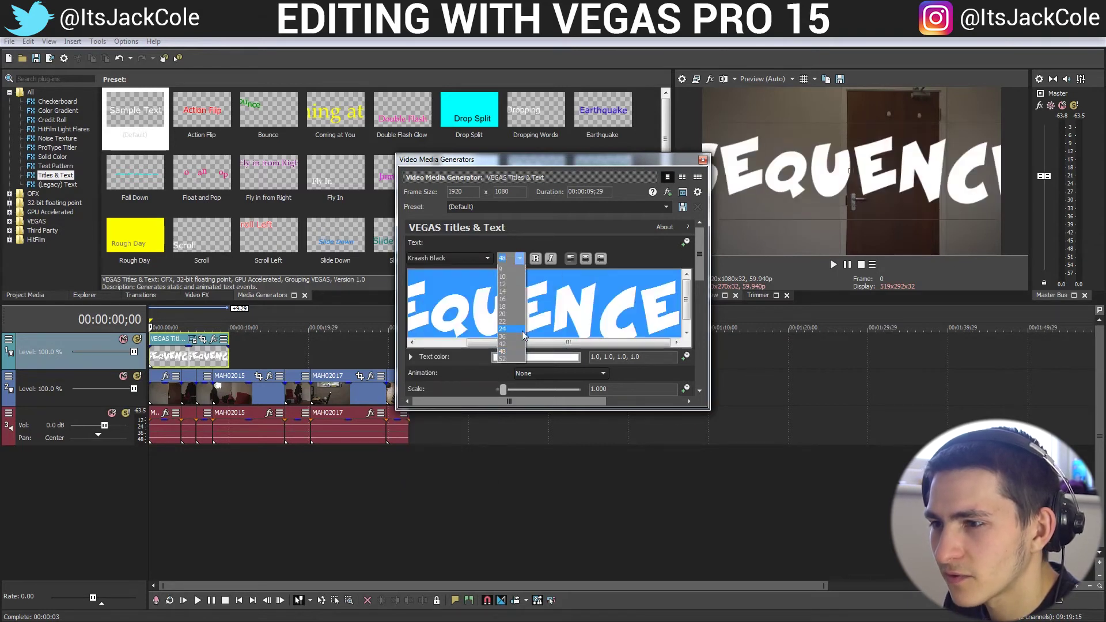
pyautogui.click(522, 334)
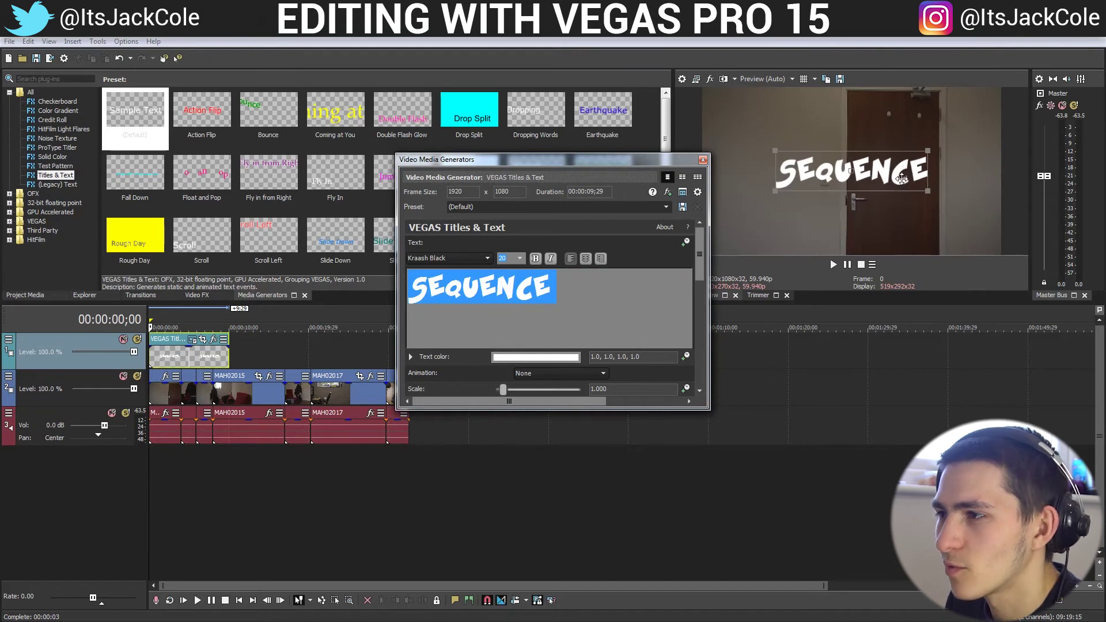
pyautogui.click(703, 161)
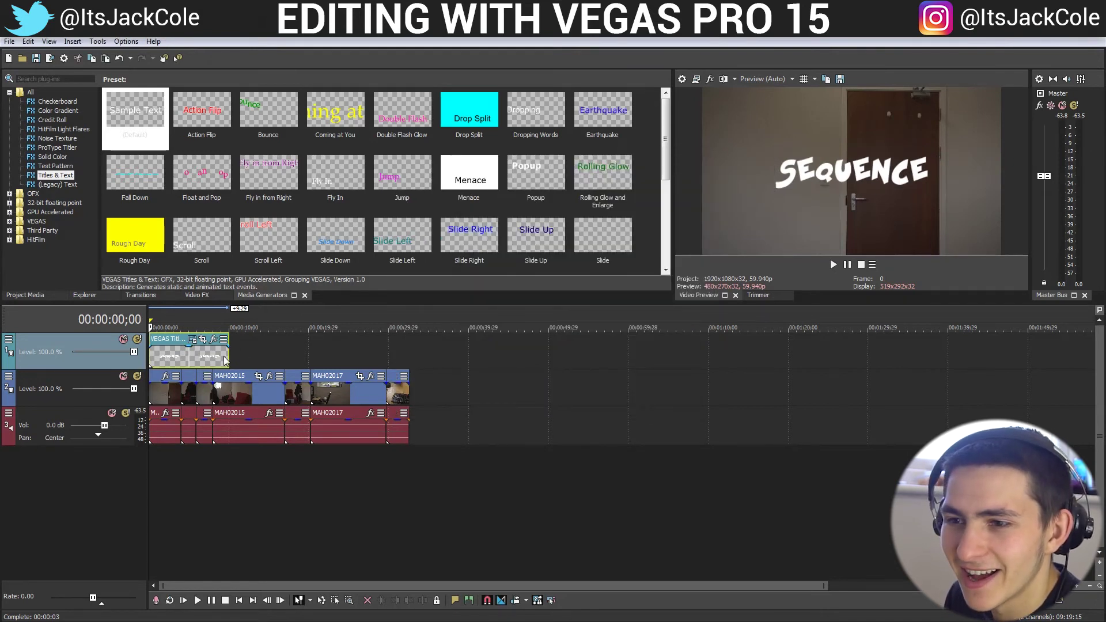
# Step: Shorten the SEQUENCE title so it ends together with the first clip, and select its time range
pyautogui.moveTo(231, 354); pyautogui.dragTo(180, 352)
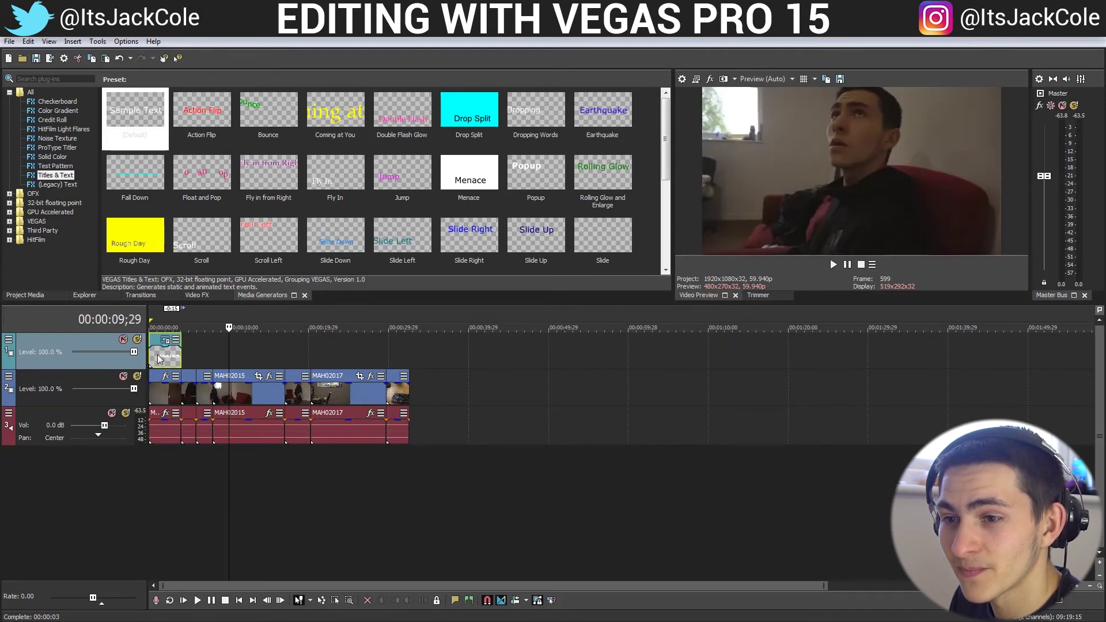
pyautogui.doubleClick(154, 358)
pyautogui.hotkey('ctrl', 's')
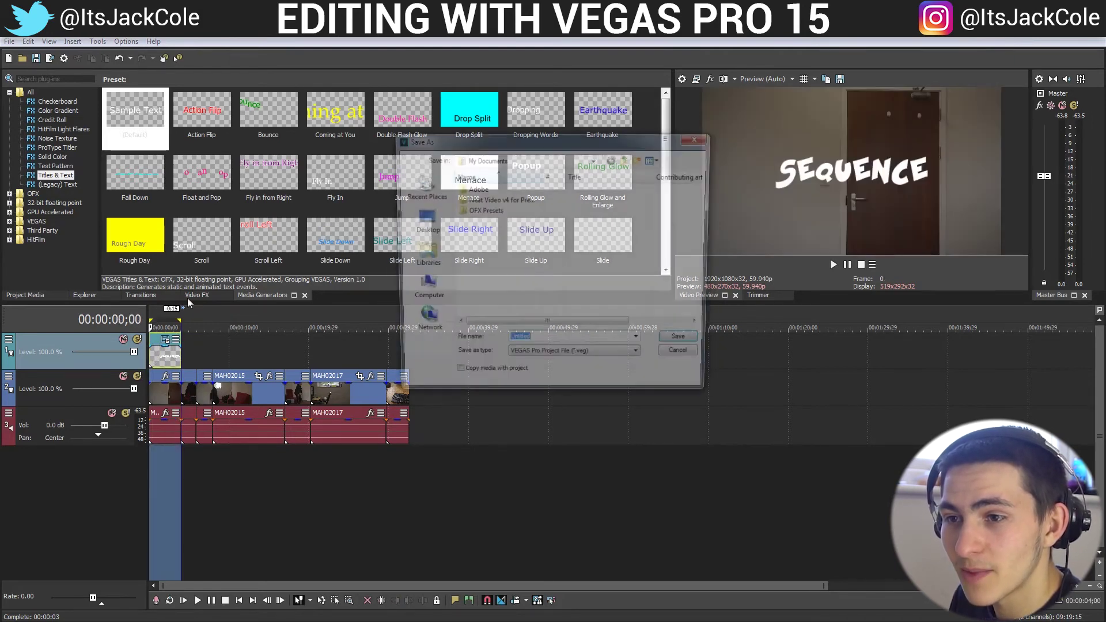
pyautogui.click(685, 358)
# Step: Apply the Linear Wipe preset Top-Left, Diagonal, Blend In to the start of the SEQUENCE title and the start of the first clip
pyautogui.click(140, 295)
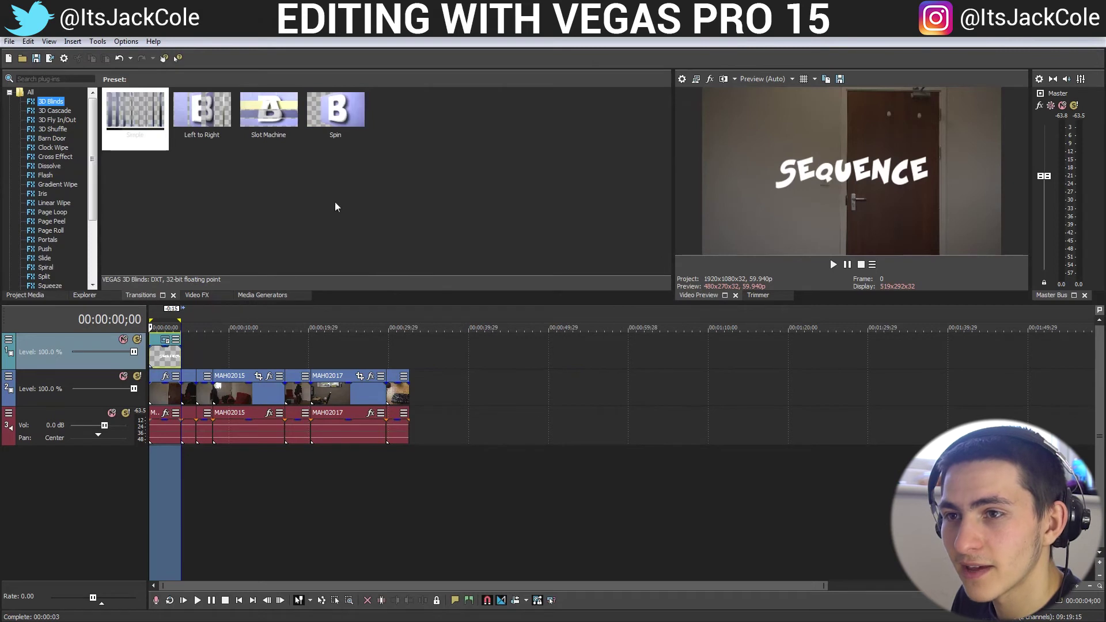
pyautogui.click(46, 175)
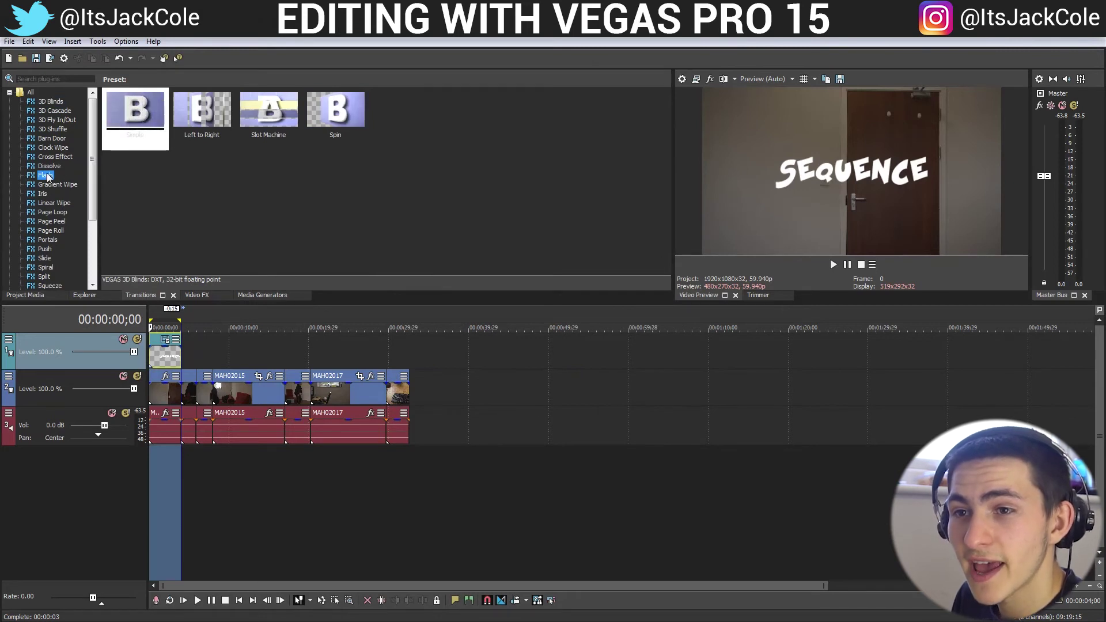
pyautogui.click(57, 204)
pyautogui.moveTo(203, 181); pyautogui.dragTo(161, 356)
pyautogui.moveTo(201, 173); pyautogui.dragTo(151, 395)
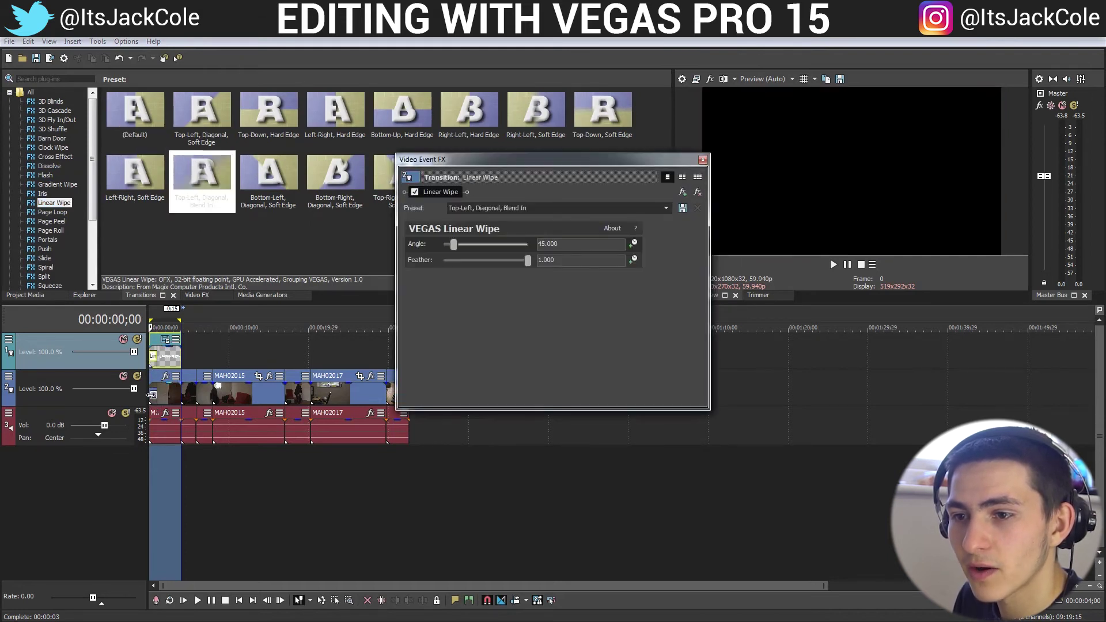
# Step: Extend the SEQUENCE title about one second past the first clip and apply the Top-Left, Diagonal, Blend In wipe to its end
pyautogui.click(155, 464)
pyautogui.click(184, 349)
pyautogui.moveTo(184, 354); pyautogui.dragTo(190, 354)
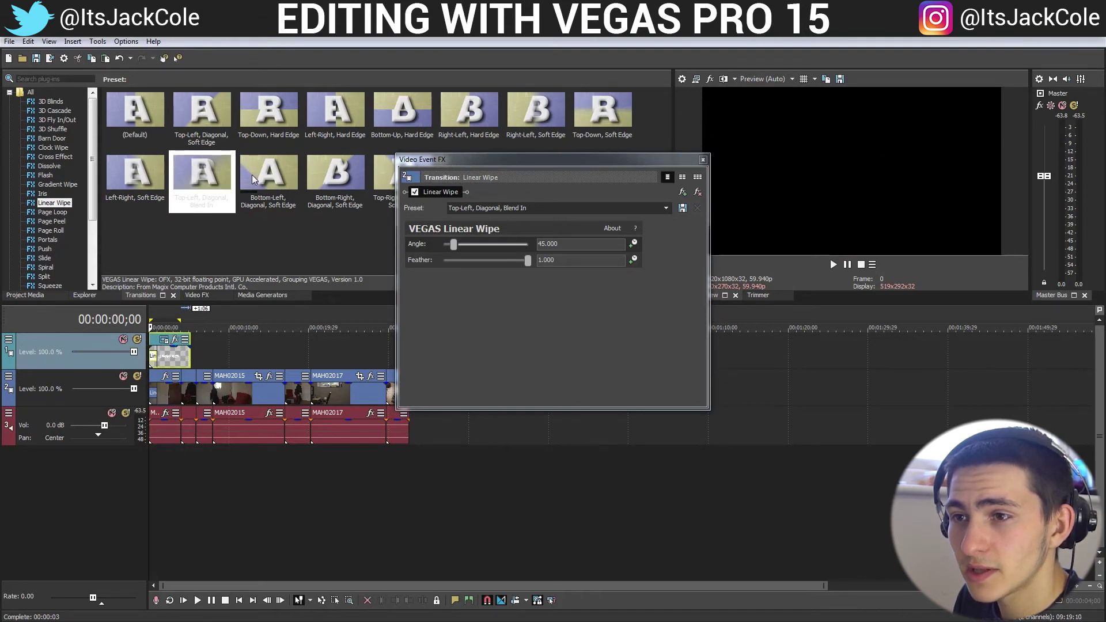
pyautogui.moveTo(202, 173)
pyautogui.mouseDown()
pyautogui.moveTo(208, 367)
pyautogui.moveTo(191, 357)
pyautogui.mouseUp()
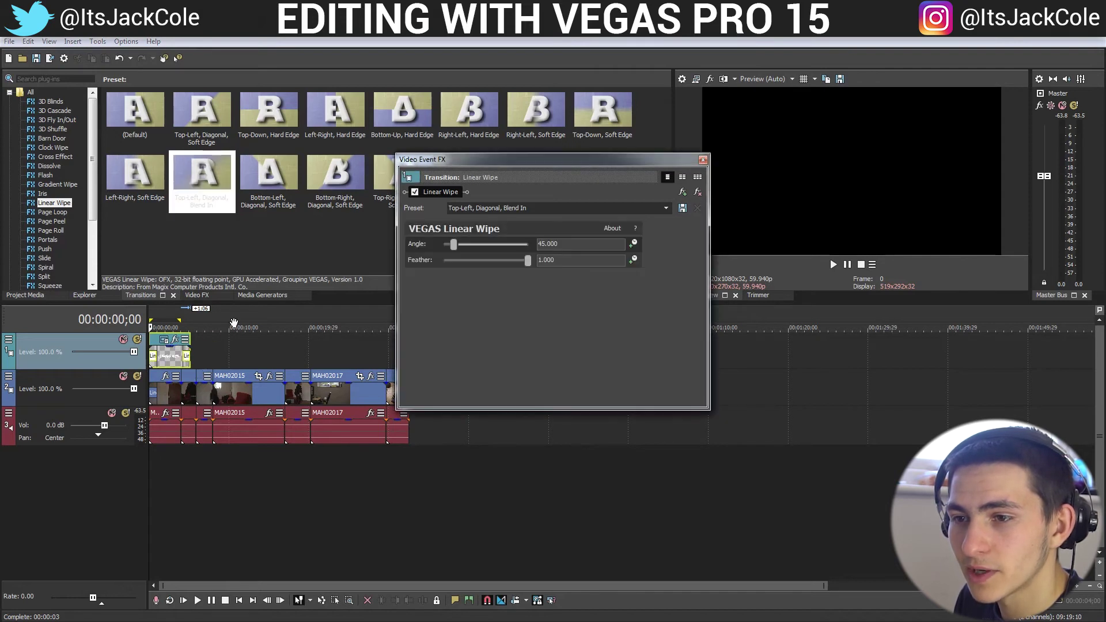
pyautogui.click(703, 160)
# Step: Play the opening from the start to check the wipe transitions on the title and first clip
pyautogui.press('space')
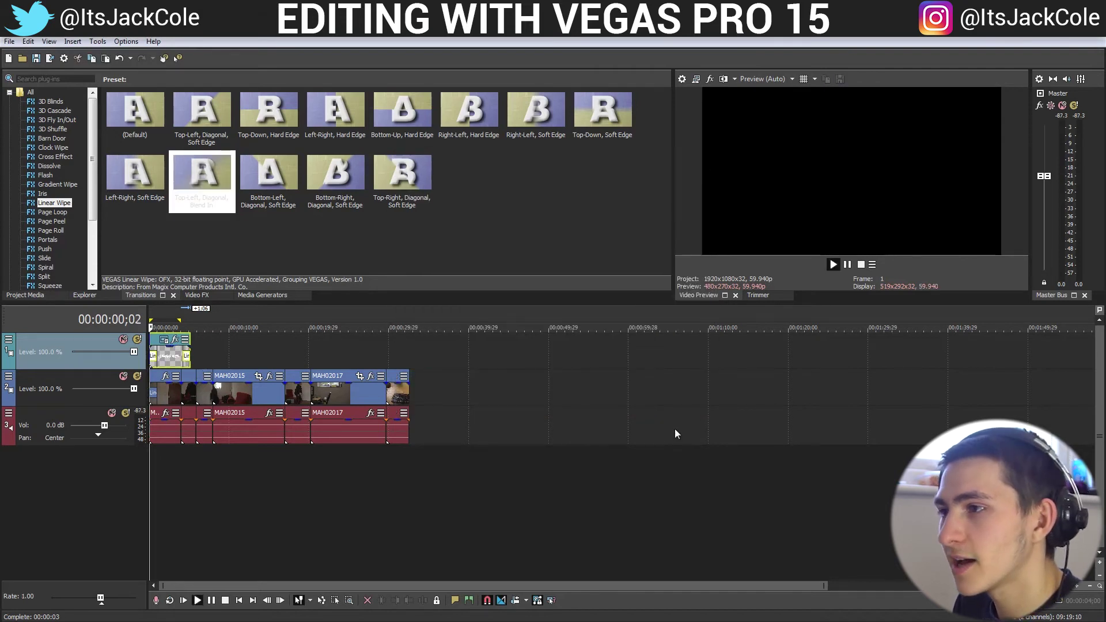
pyautogui.press('space')
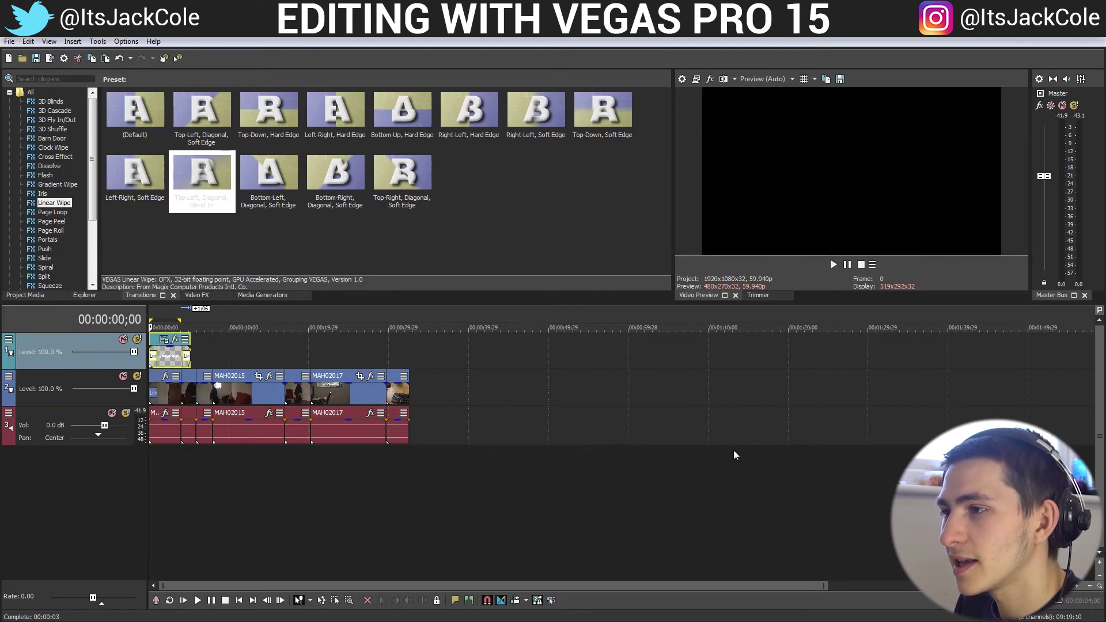
pyautogui.press('space')
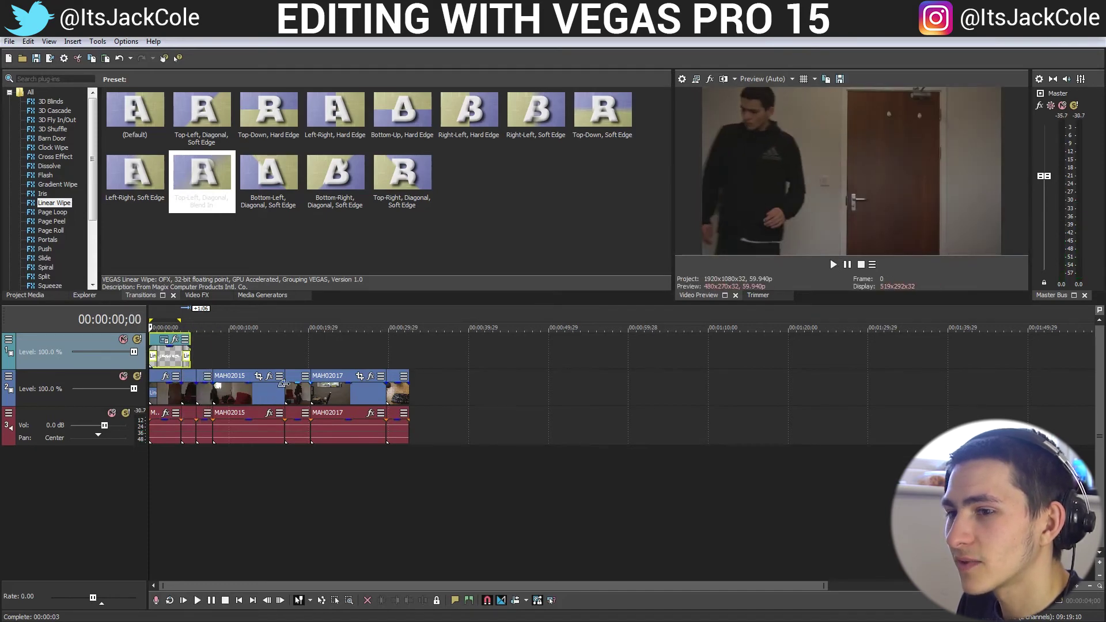
pyautogui.press('space')
pyautogui.hotkey('ctrl', 's')
pyautogui.click(671, 358)
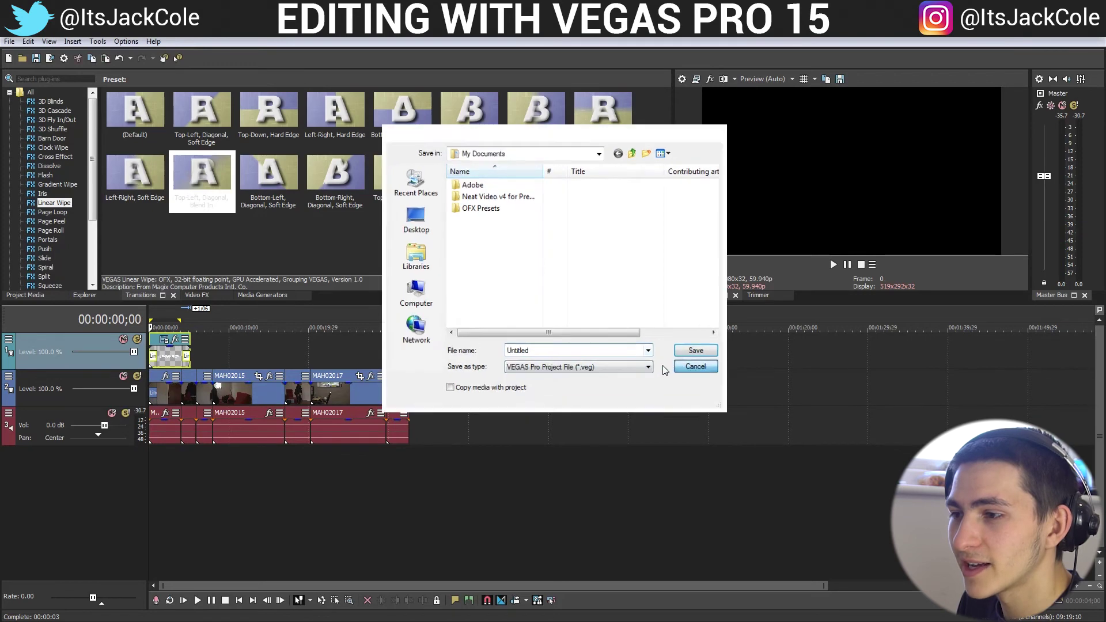
# Step: Switch to the file explorer and add the Otis McDonald - Not For Nothing MP3 from the desktop's TQ9 folder to a new audio track
pyautogui.click(370, 342)
pyautogui.click(407, 344)
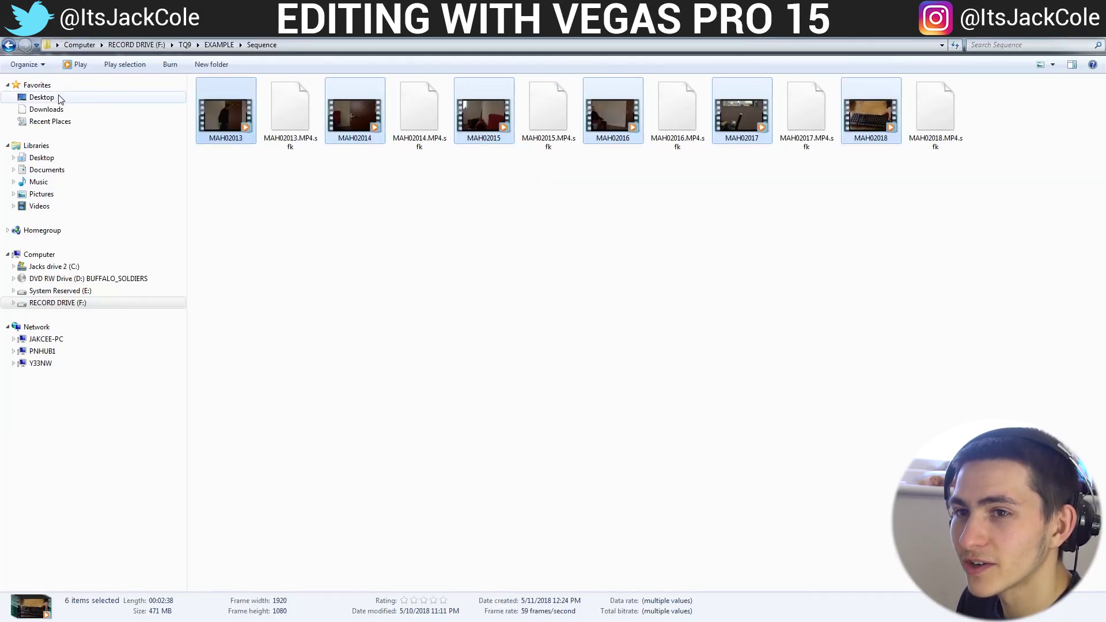
pyautogui.click(60, 98)
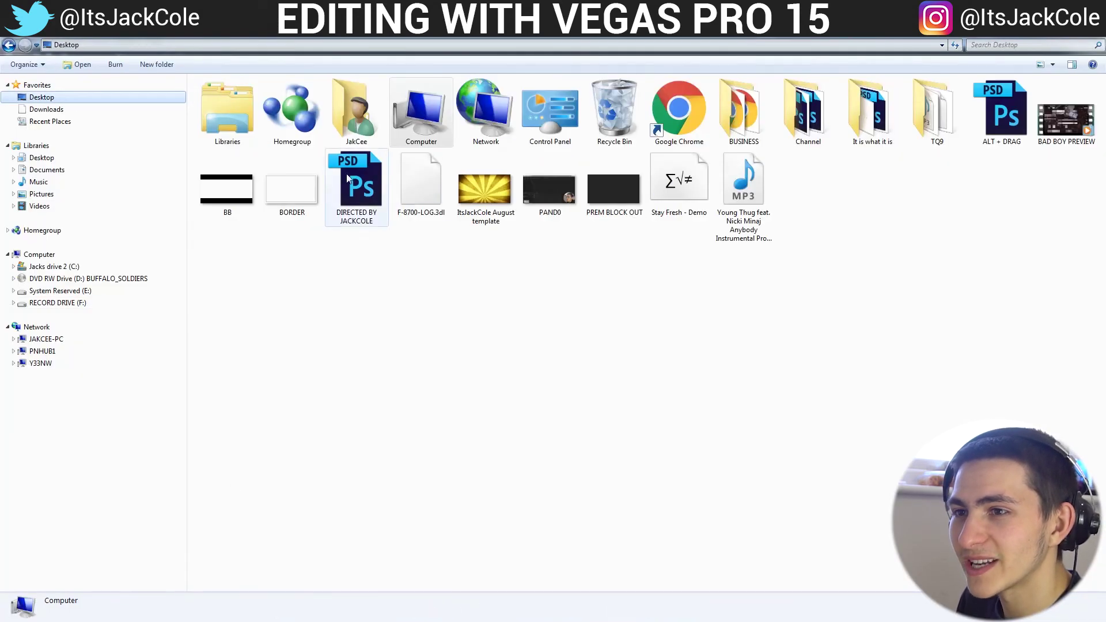
pyautogui.doubleClick(937, 112)
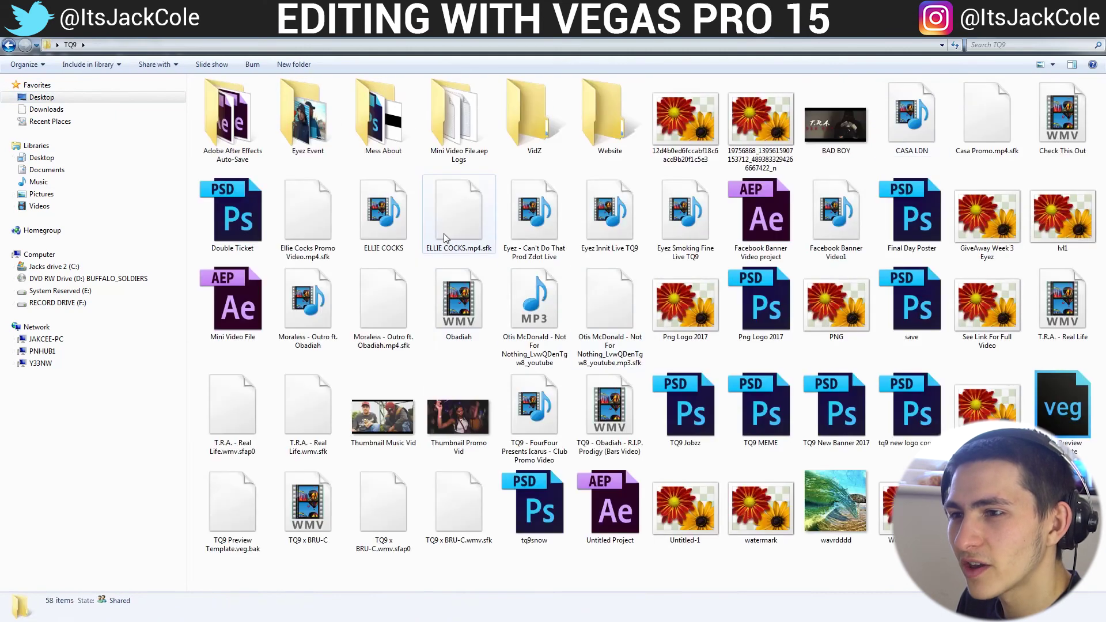
pyautogui.click(564, 302)
pyautogui.moveTo(564, 302); pyautogui.dragTo(429, 592)
pyautogui.moveTo(360, 619); pyautogui.dragTo(358, 478)
pyautogui.moveTo(157, 466); pyautogui.dragTo(157, 468)
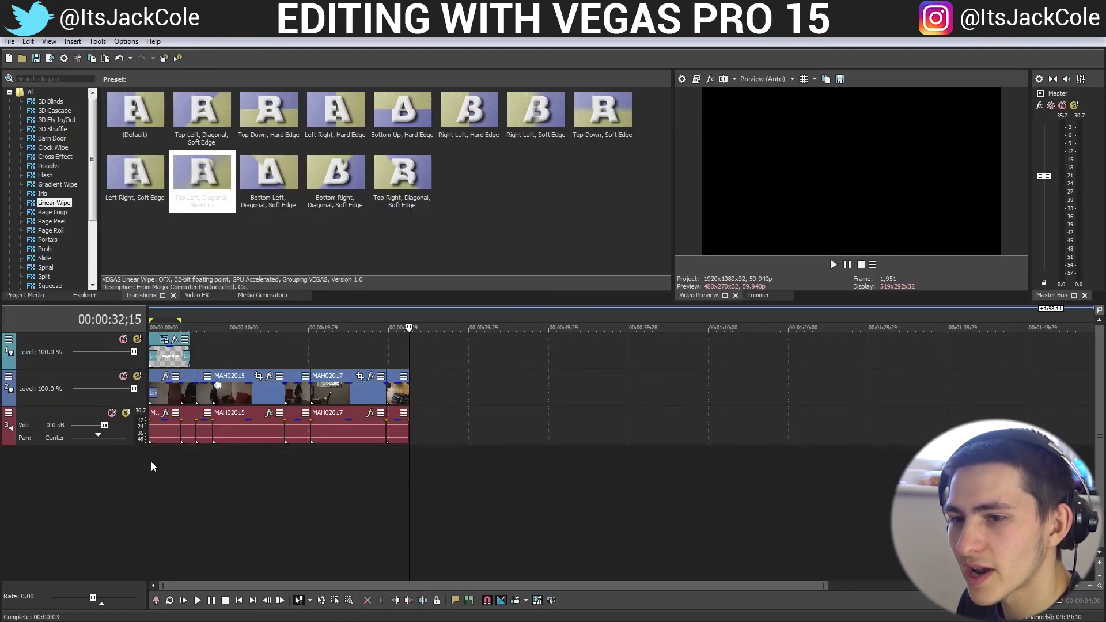
# Step: Play the clips together with the music to find where its beat starts
pyautogui.click(196, 475)
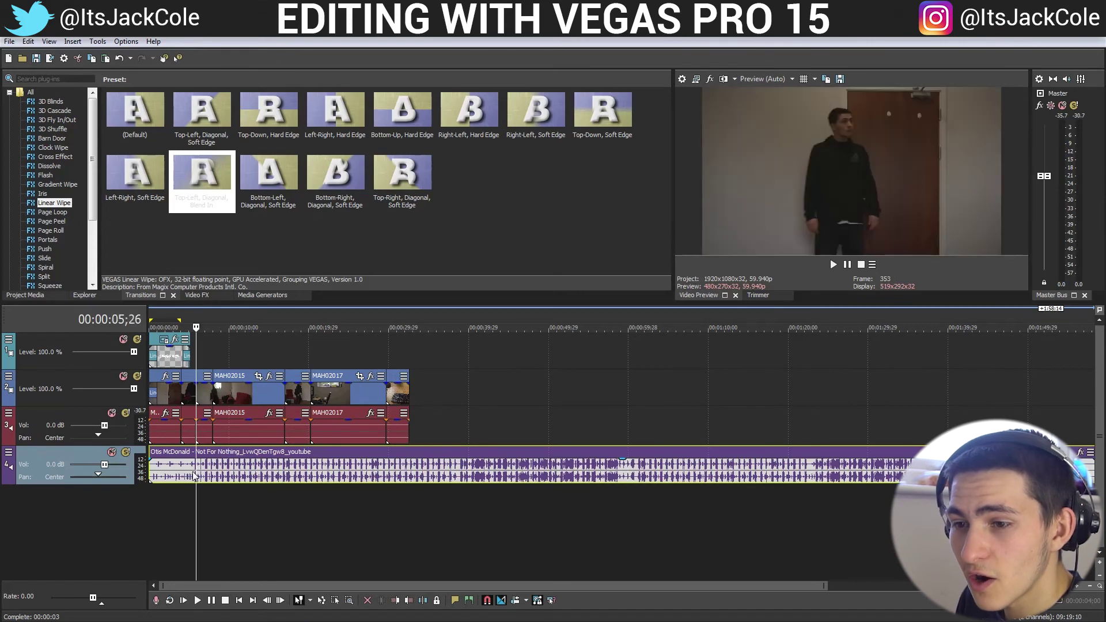
pyautogui.press('space')
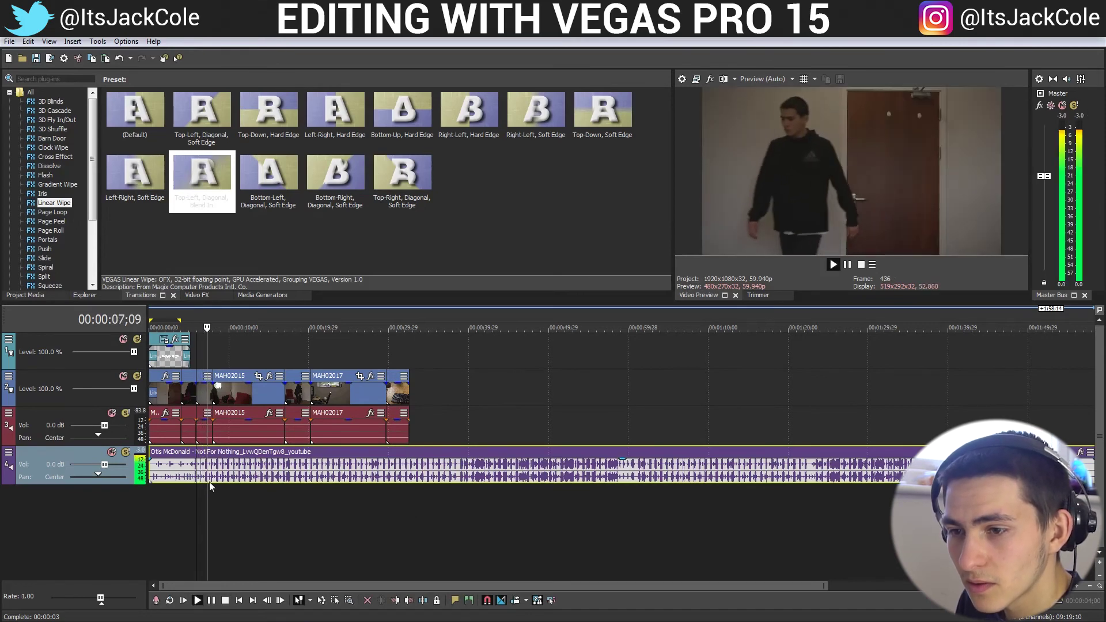
pyautogui.press('space')
pyautogui.press('space')
pyautogui.scroll(6, 217, 507)
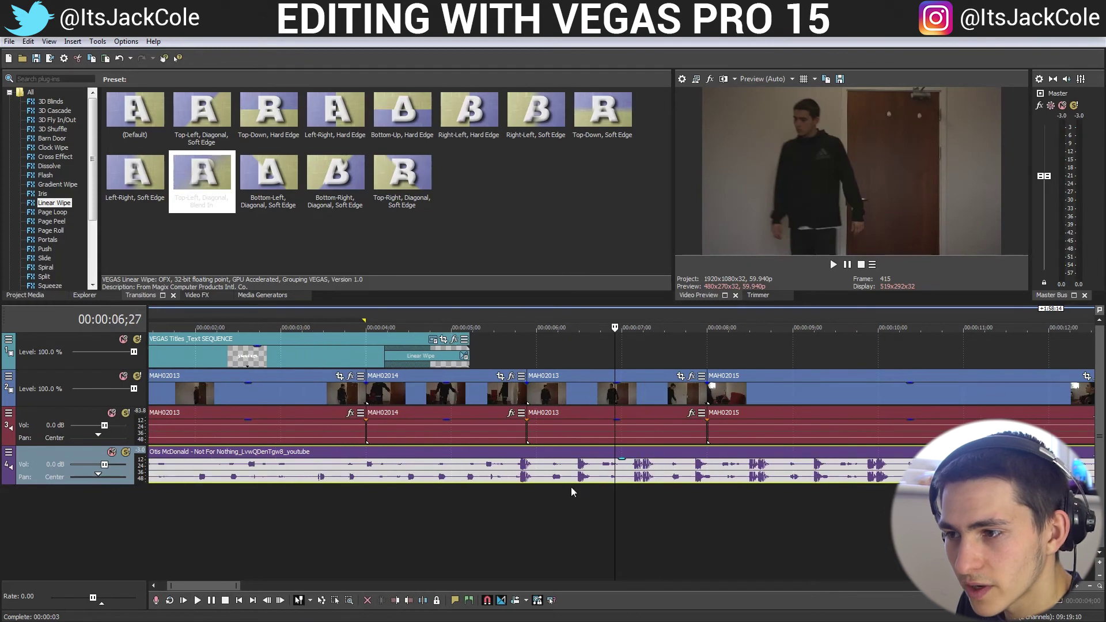
pyautogui.scroll(-2, 642, 503)
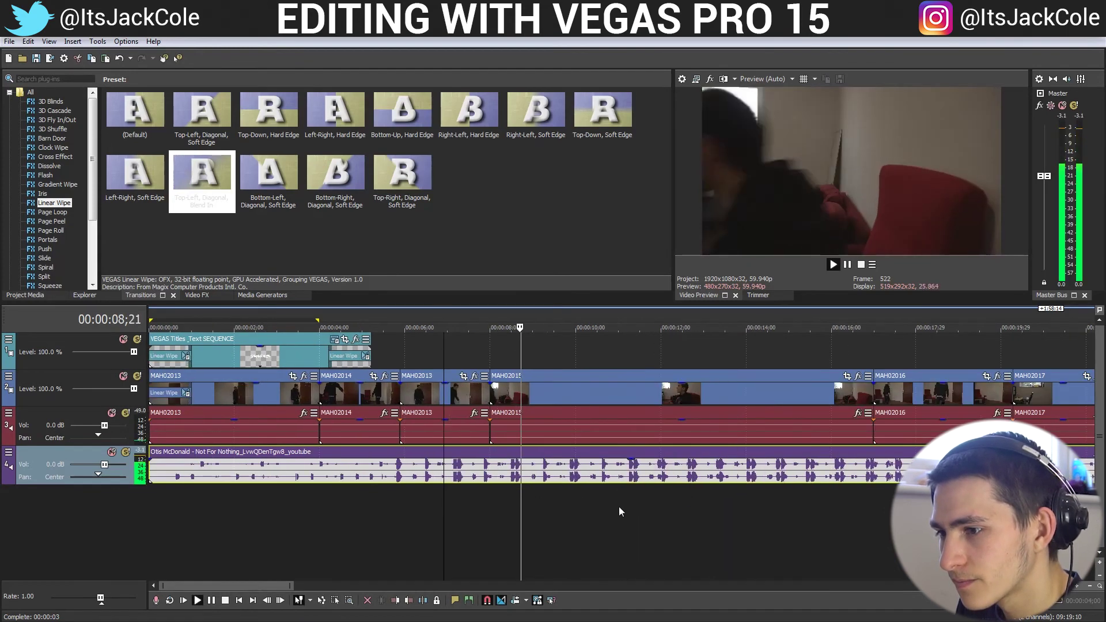
pyautogui.press('space')
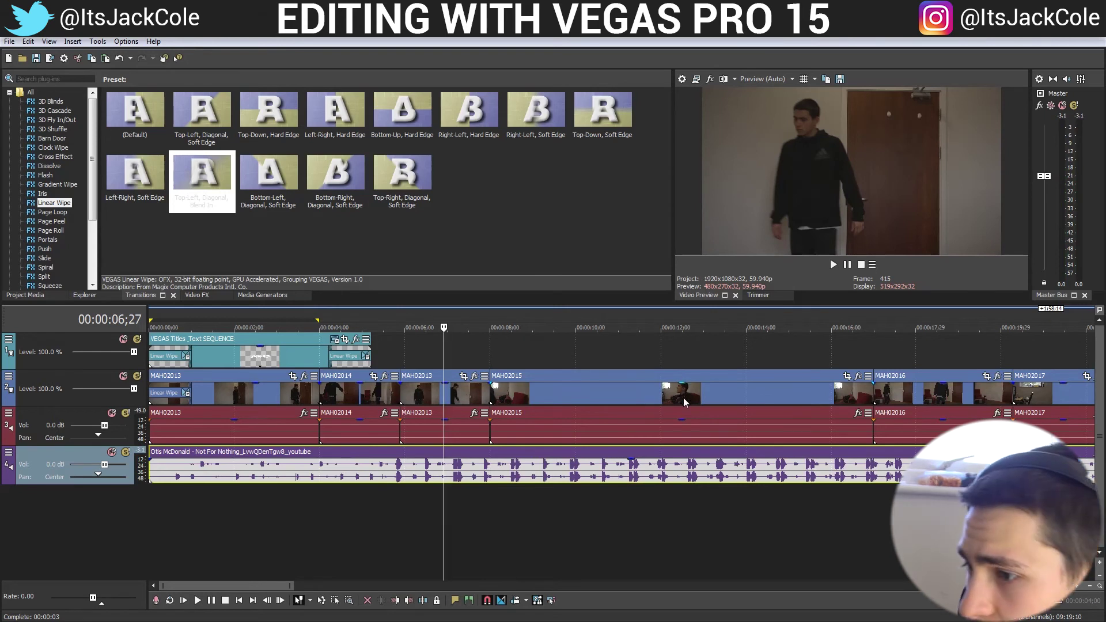
pyautogui.press('space')
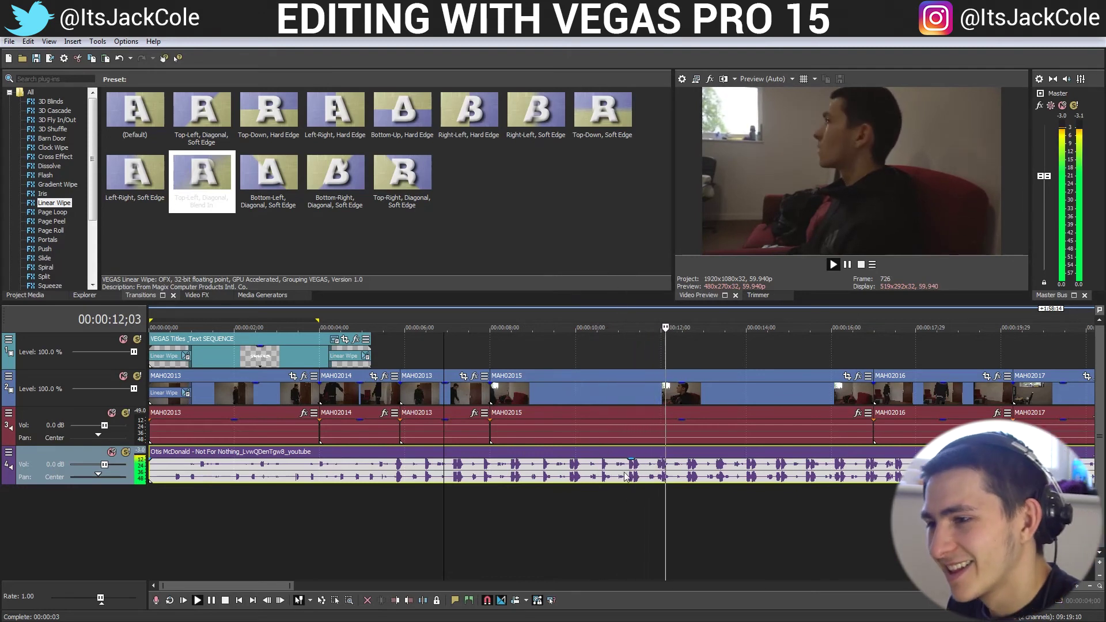
# Step: Locate the music's first strong beat and shift the music earlier so that beat falls at the end of the first clip
pyautogui.click(432, 470)
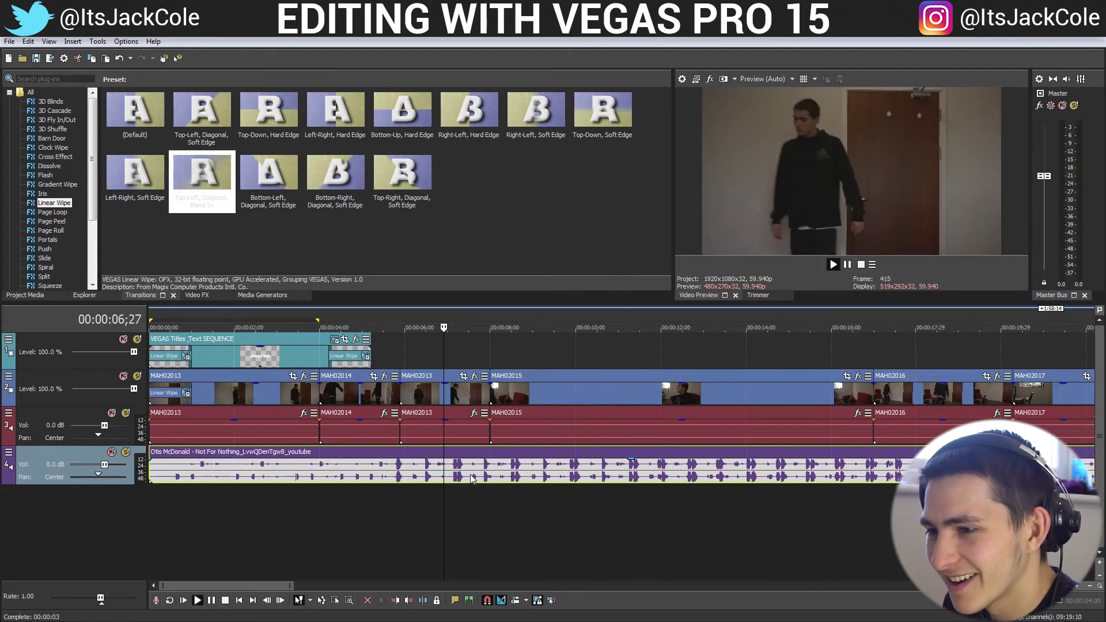
pyautogui.click(372, 472)
pyautogui.press('space')
pyautogui.click(395, 465)
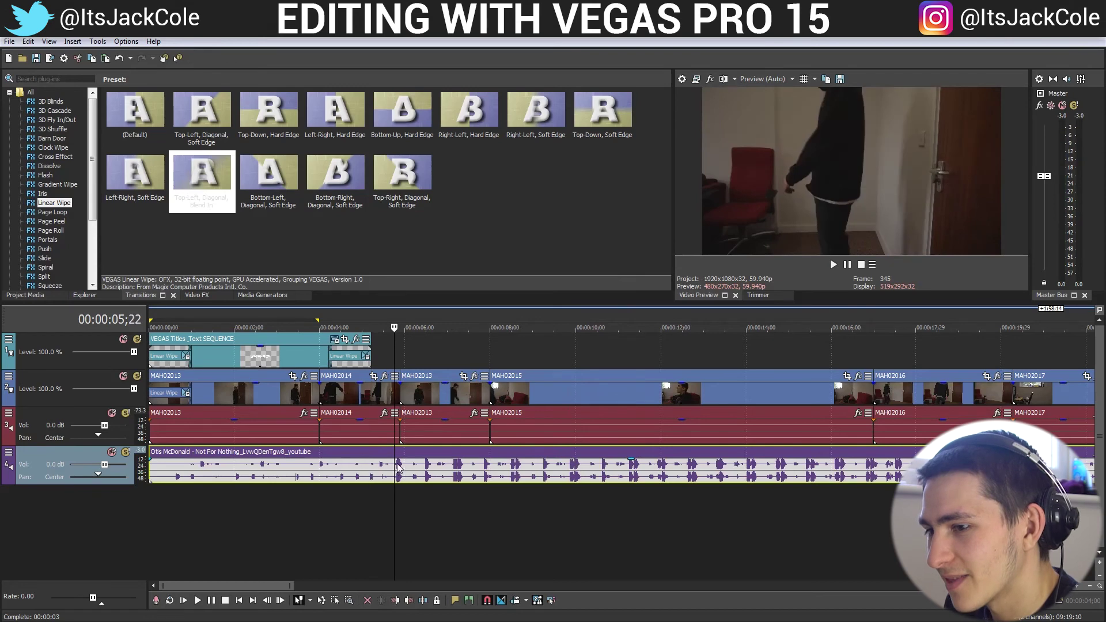
pyautogui.moveTo(396, 469); pyautogui.dragTo(159, 496)
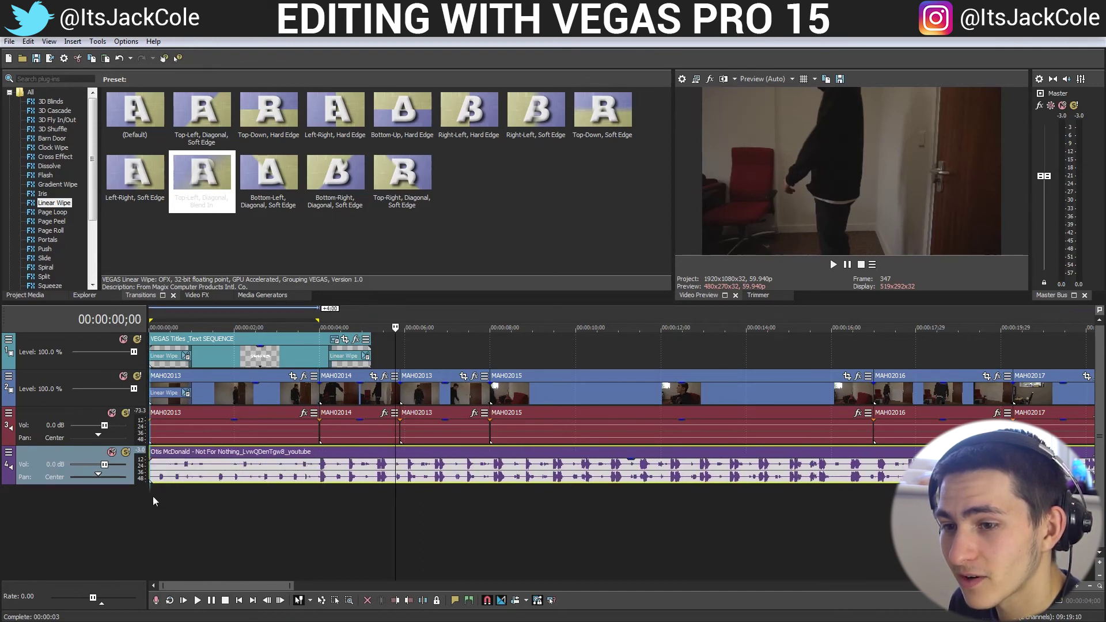
pyautogui.click(154, 501)
# Step: Split the music at the end of the last clip, at 00:00:32;15, and delete the remainder
pyautogui.scroll(-6, 299, 524)
pyautogui.click(342, 468)
pyautogui.press('s')
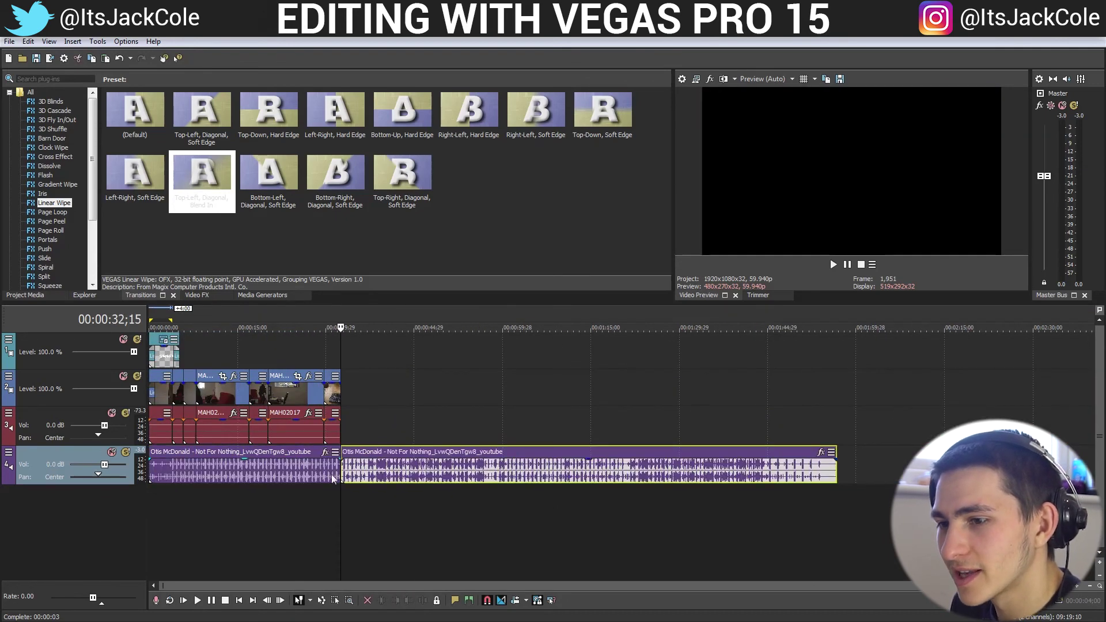
pyautogui.press('Delete')
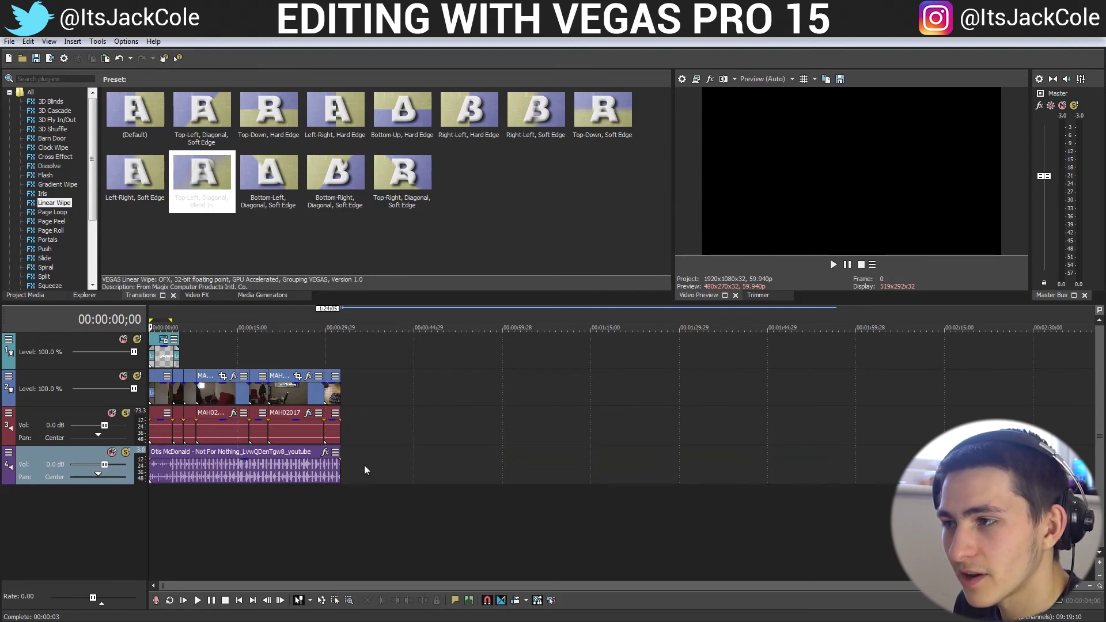
# Step: Play the sequence from the start to review the edit with its title, transitions and music
pyautogui.press('space')
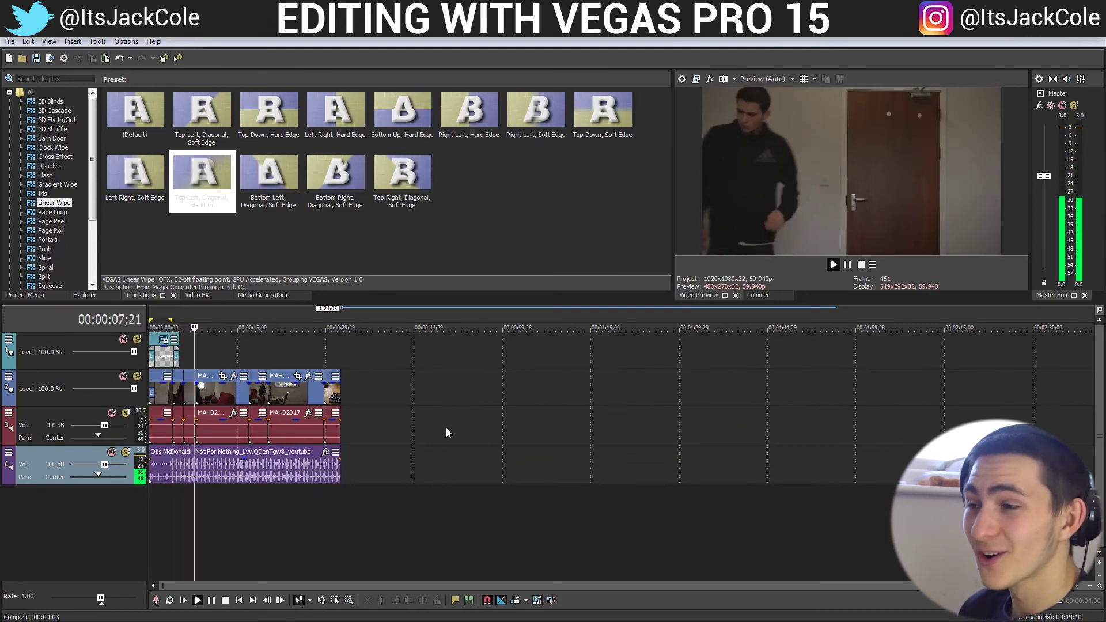
pyautogui.scroll(4, 458, 428)
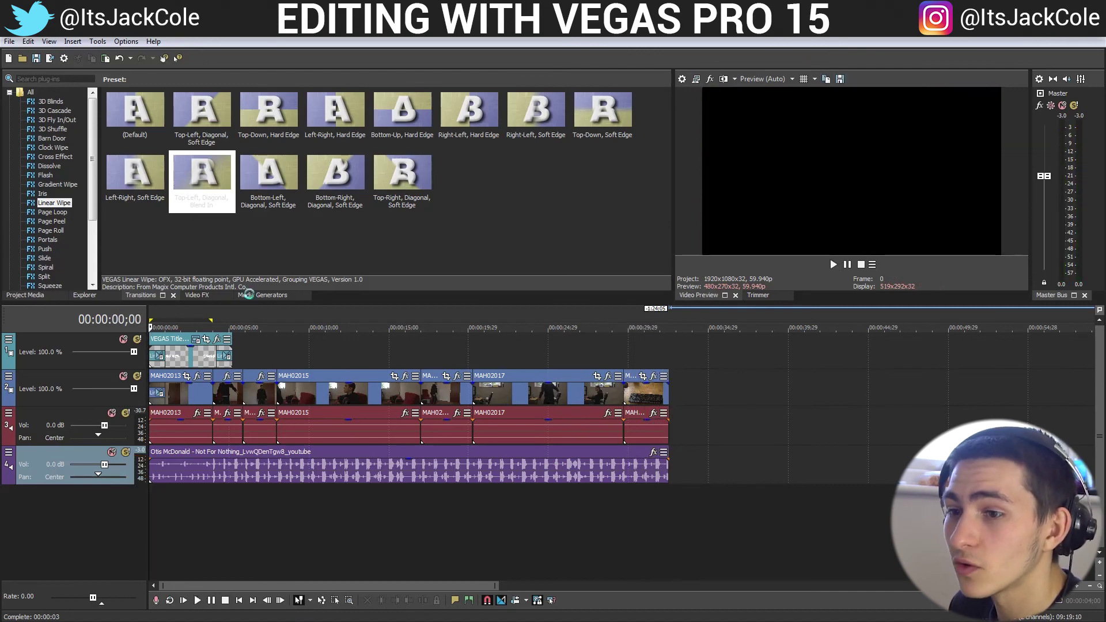
pyautogui.hotkey('ctrl', 's')
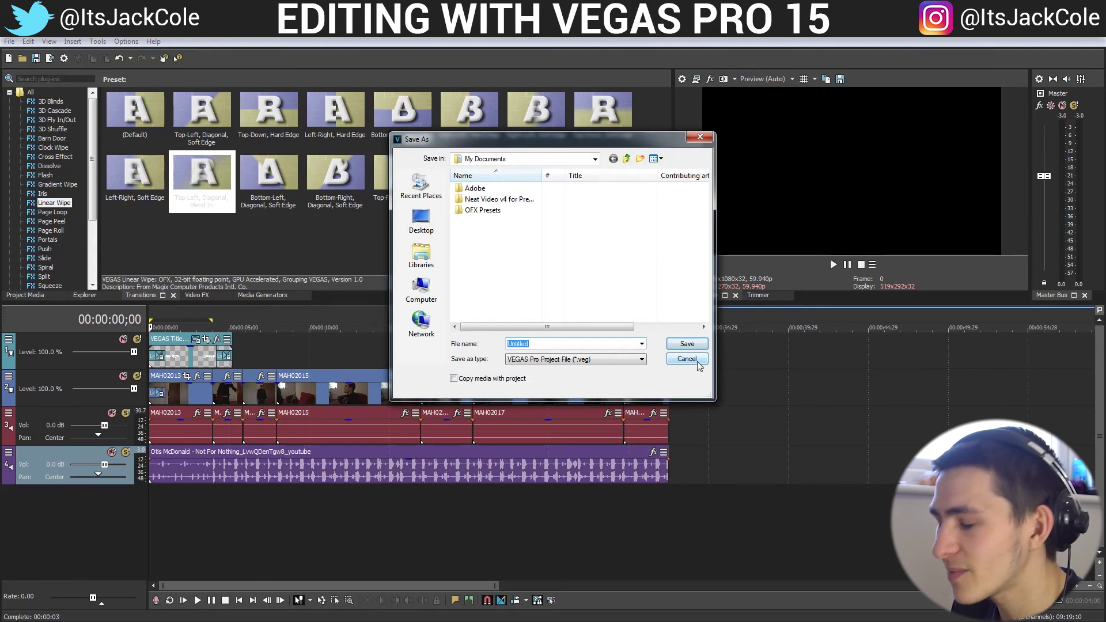
pyautogui.click(687, 359)
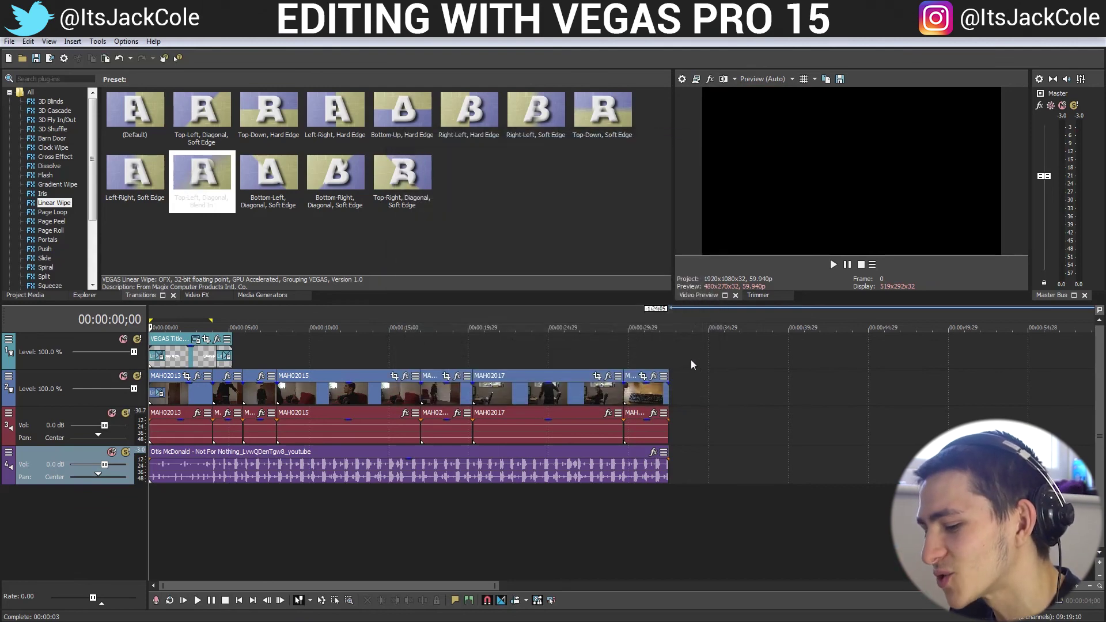
pyautogui.click(785, 420)
pyautogui.scroll(-5, 755, 419)
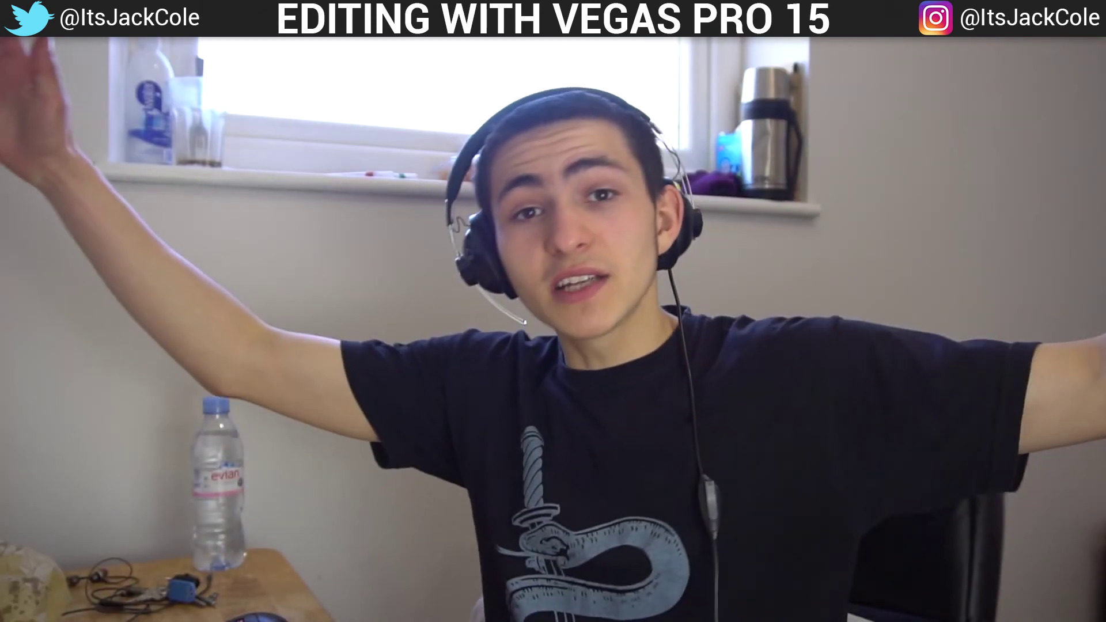